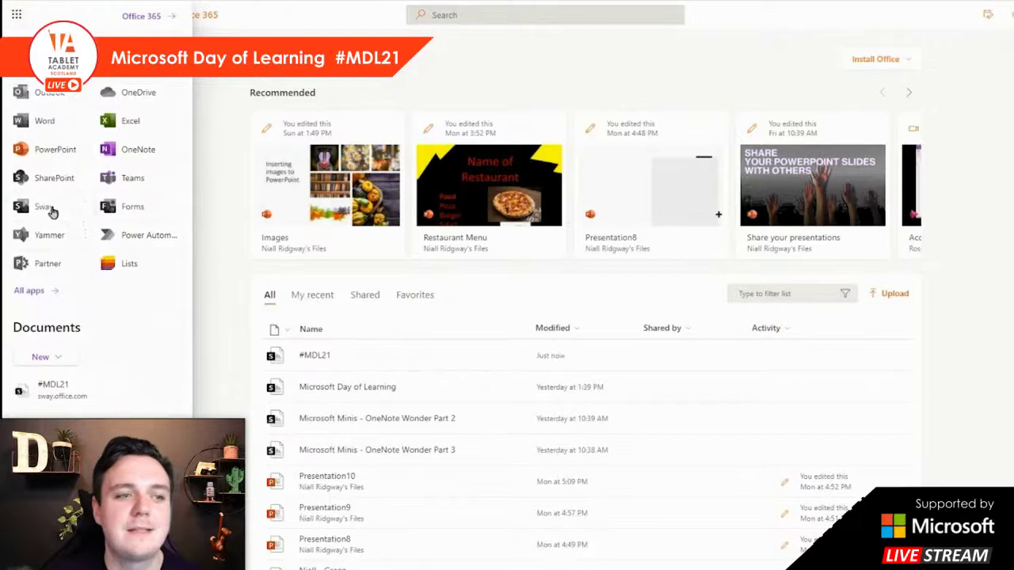
Open Sway, create a new blank Sway and title it "Microsoft day of Learning".
click(49, 209)
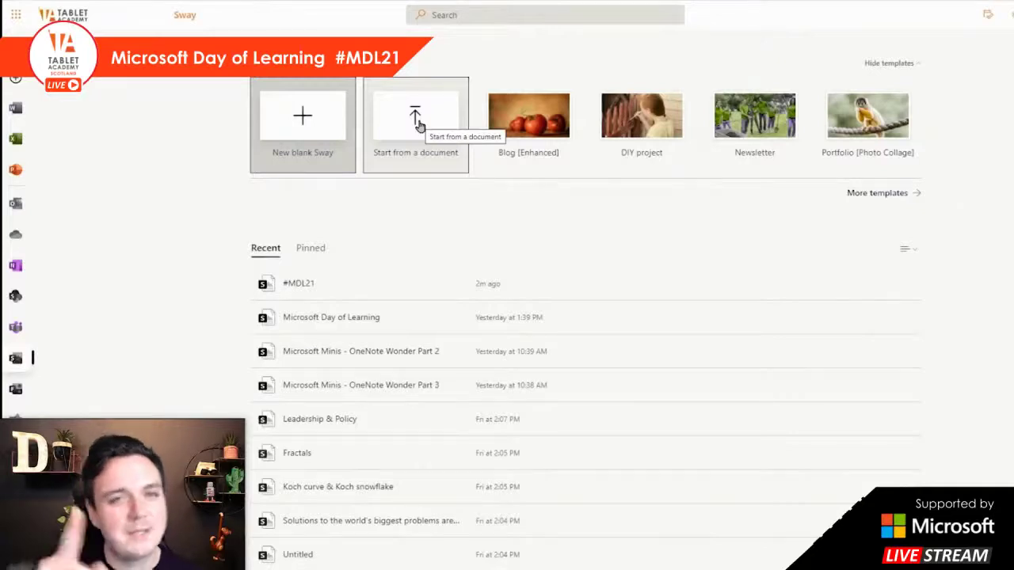
click(318, 129)
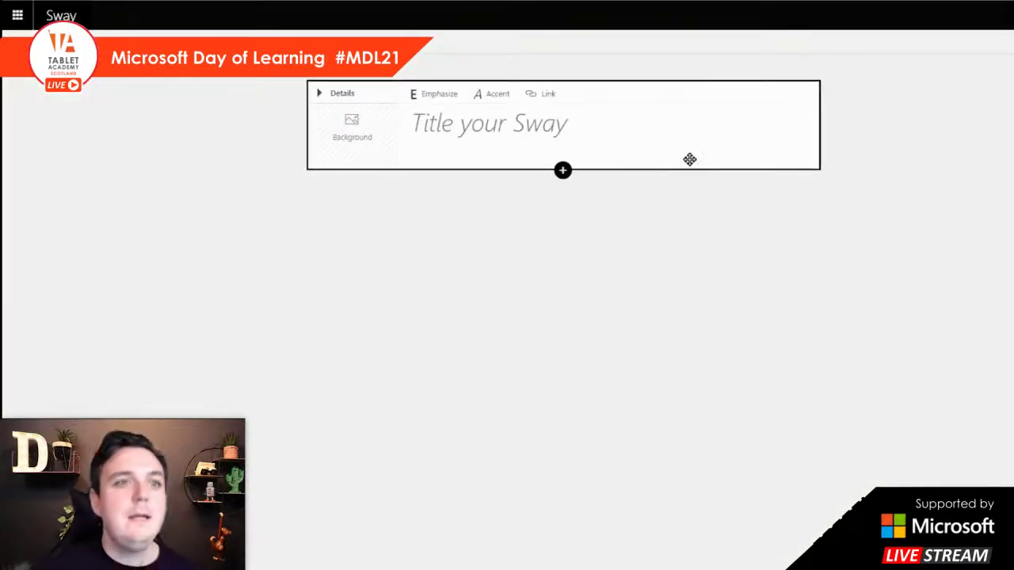
click(555, 122)
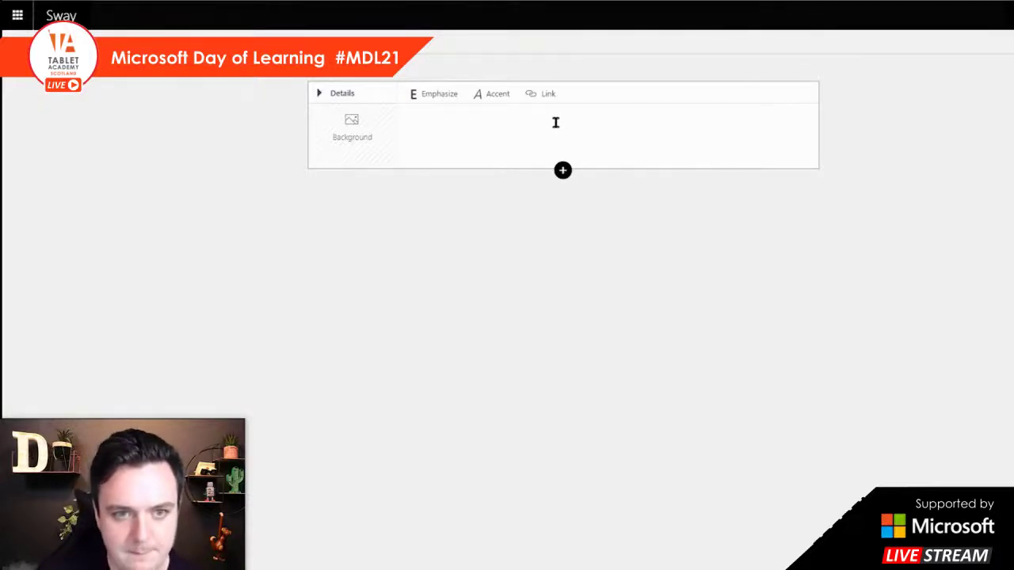
text(Microsoft dayu)
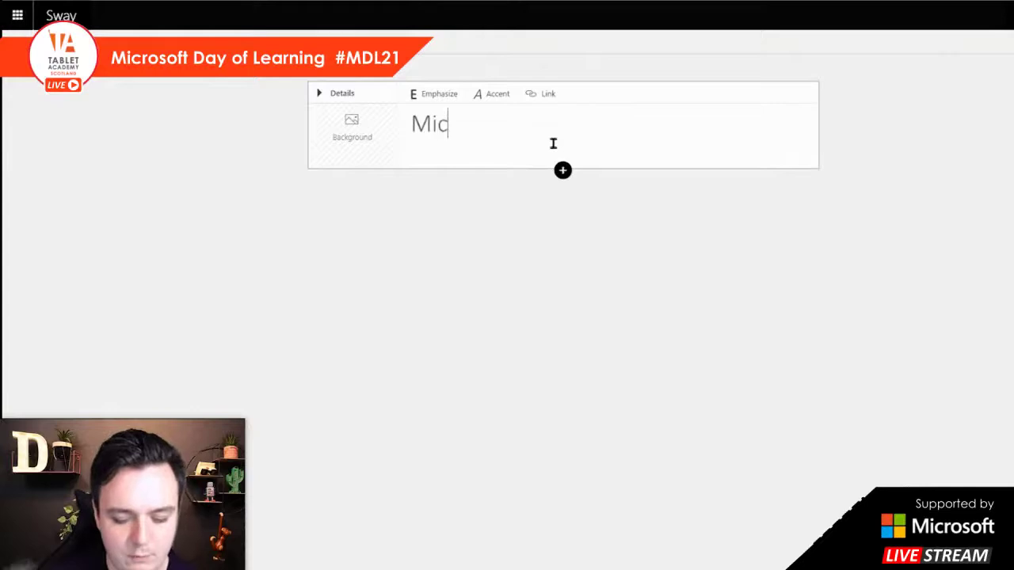
key(BackSpace)
key(BackSpace)
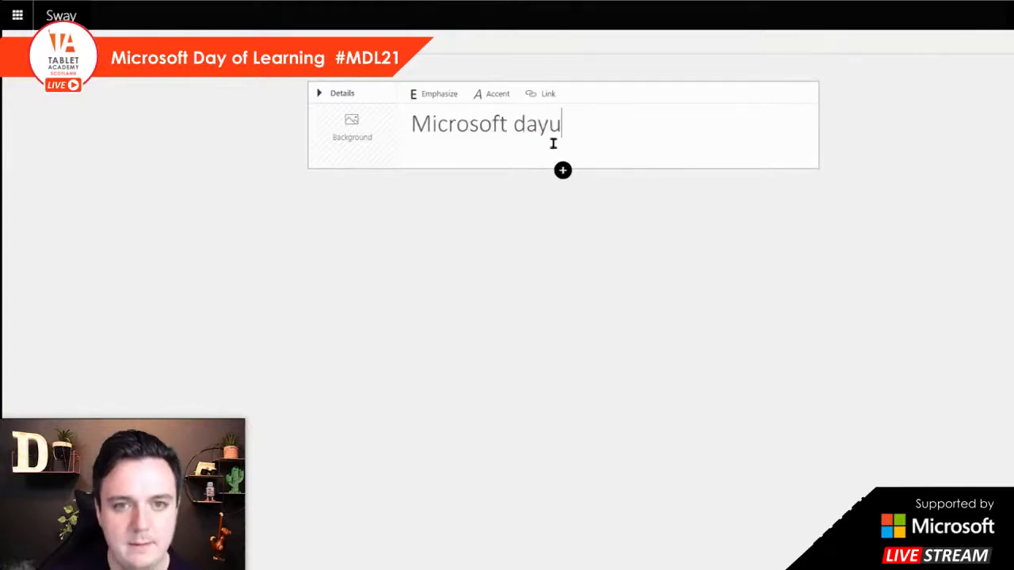
text(of Learning)
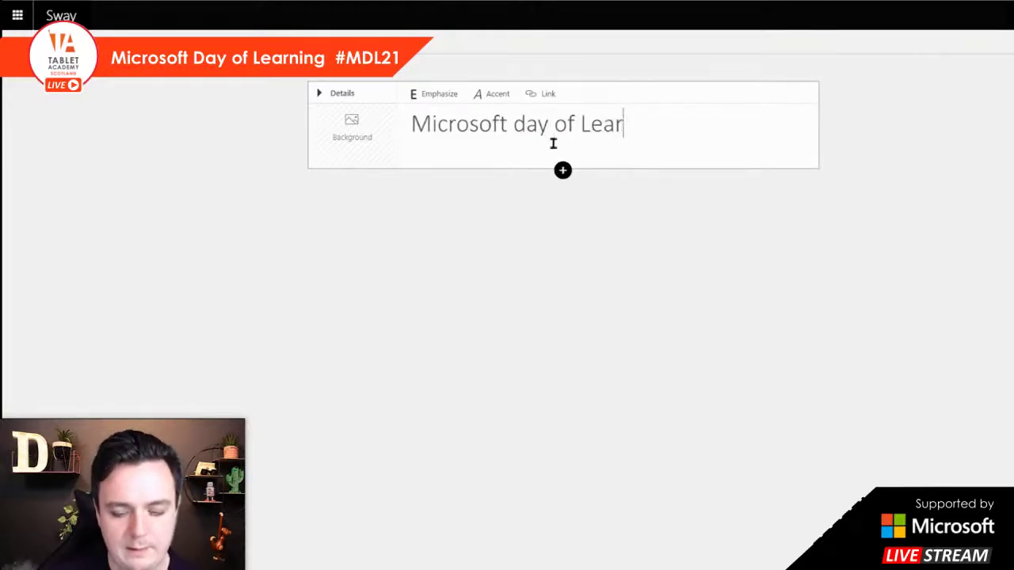
Capitalise "Day" in the title and append "#MDL21" to the end of it.
click(519, 125)
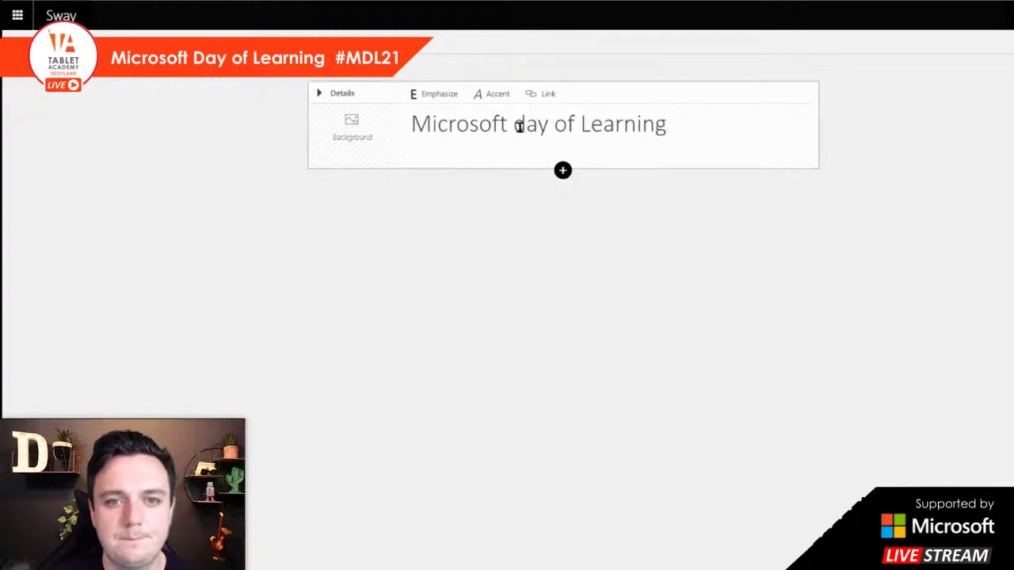
key(BackSpace)
text(D)
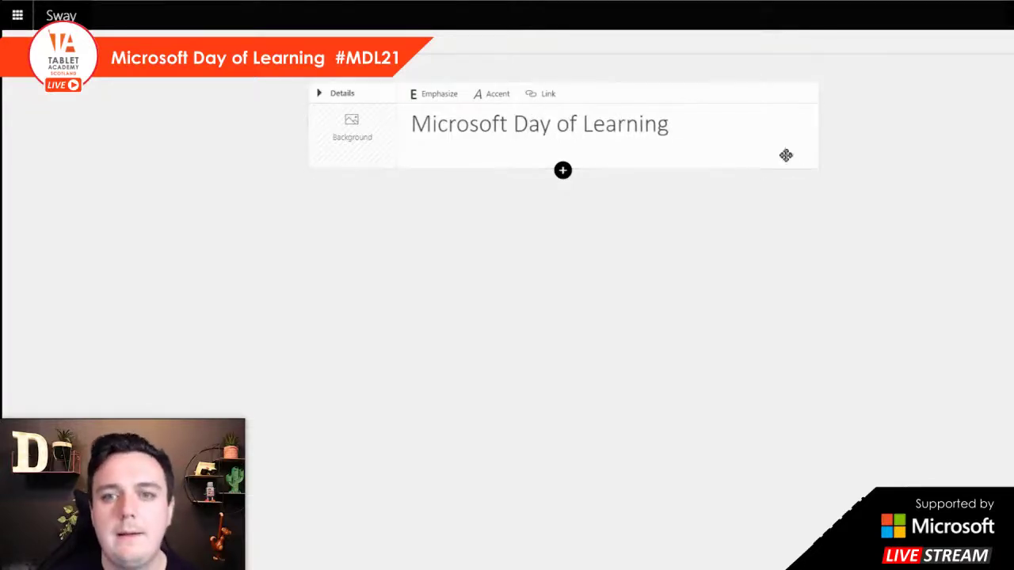
click(699, 132)
text(#)
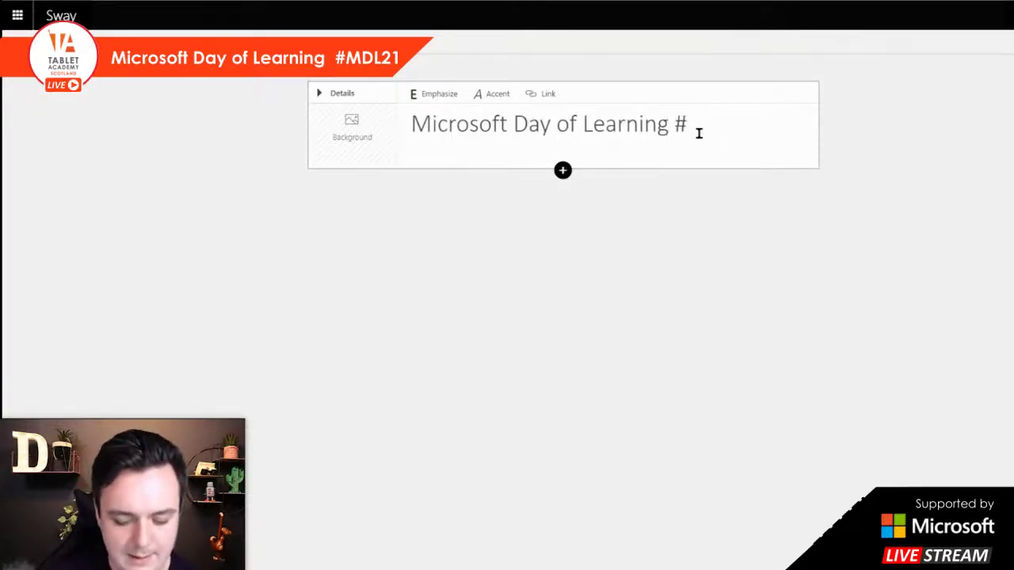
text(MDL21)
click(856, 255)
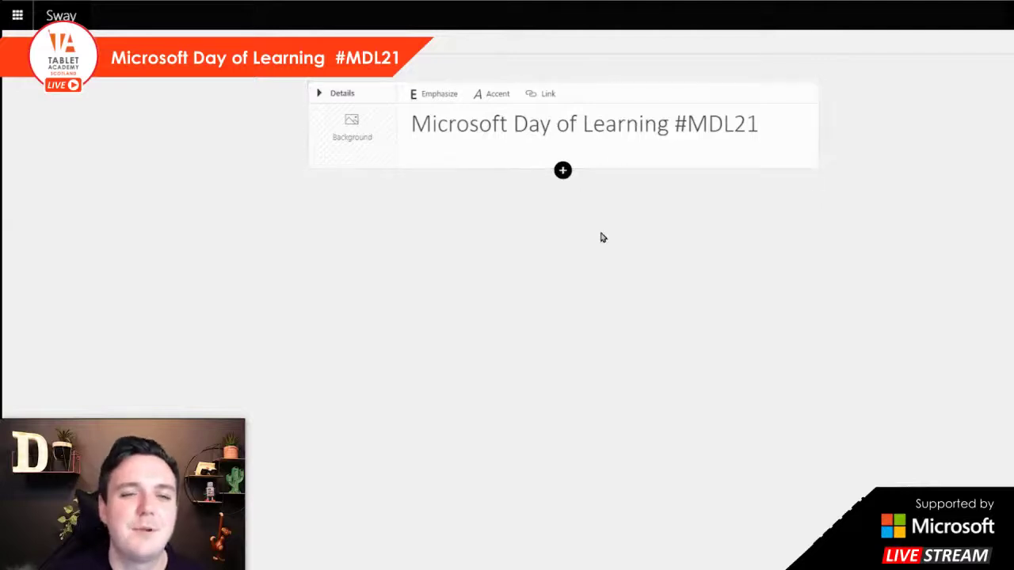
Upload the image file "Sway" from the Downloads folder as the title card's background and preview the Sway.
click(384, 143)
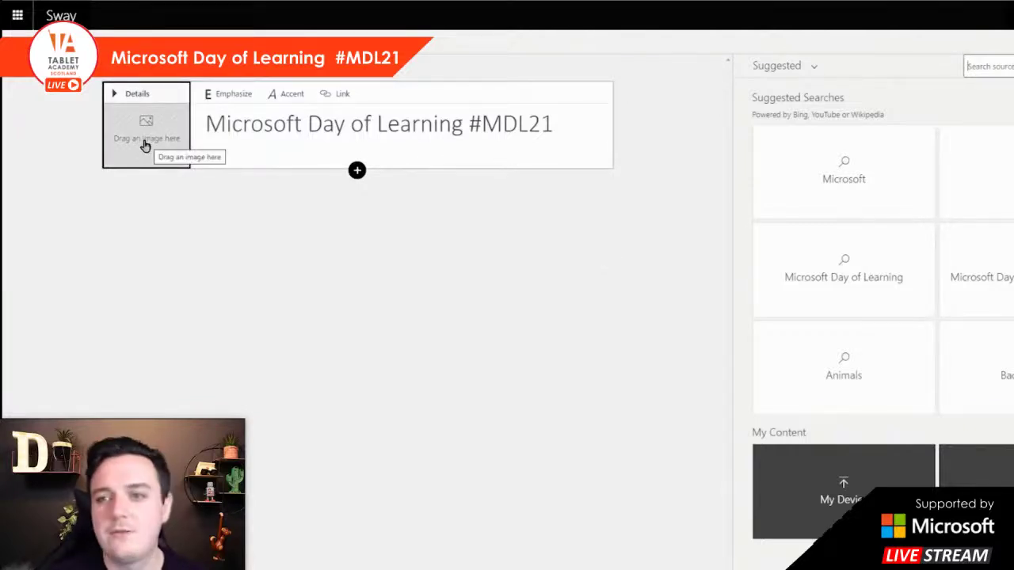
click(814, 68)
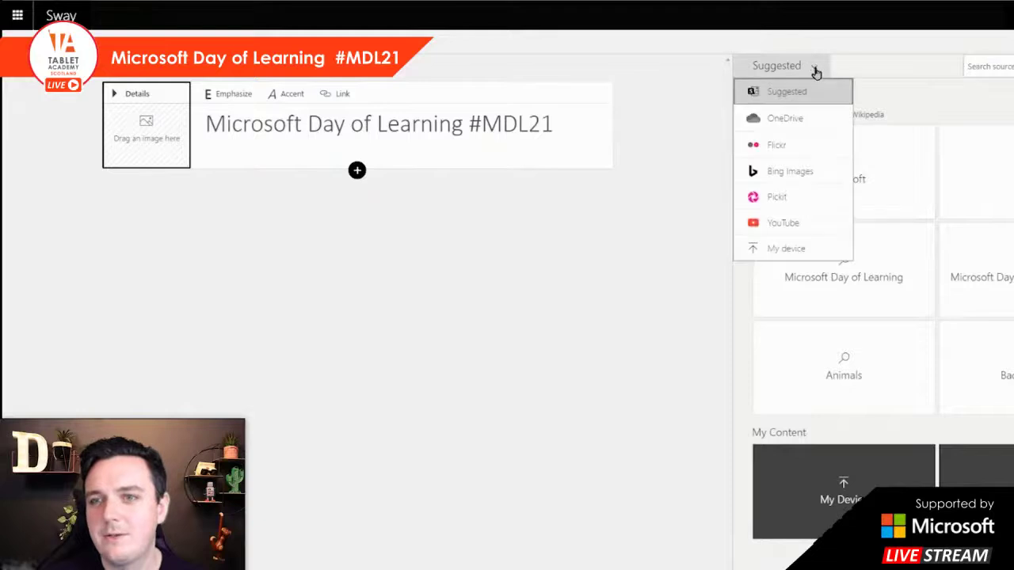
click(873, 118)
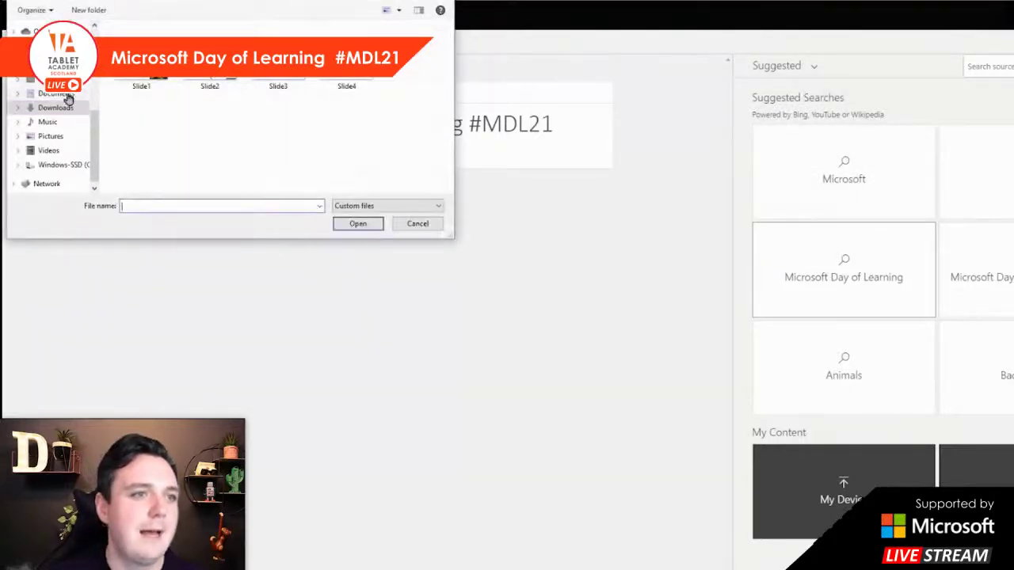
click(57, 107)
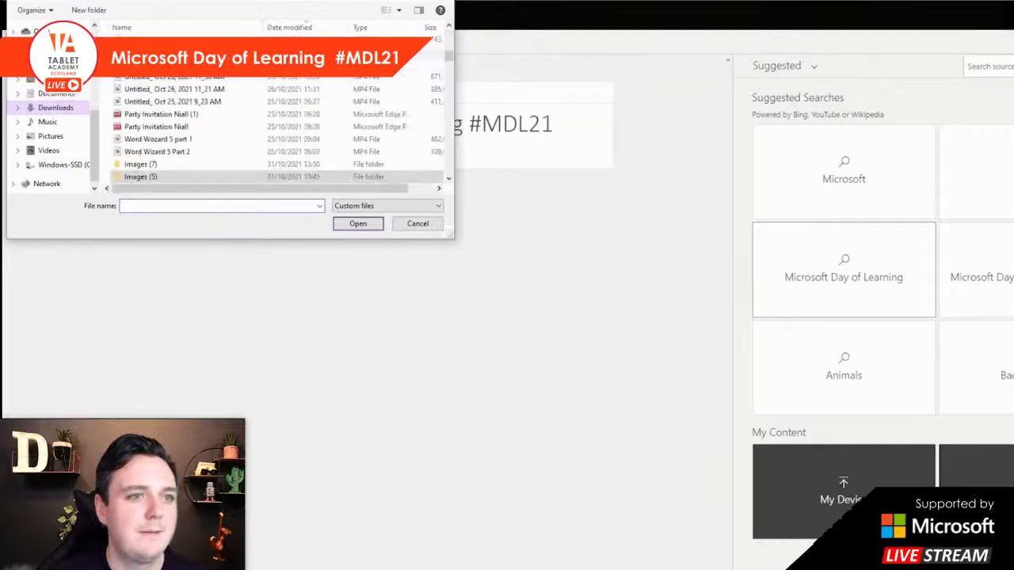
scroll(269, 126, up, 10)
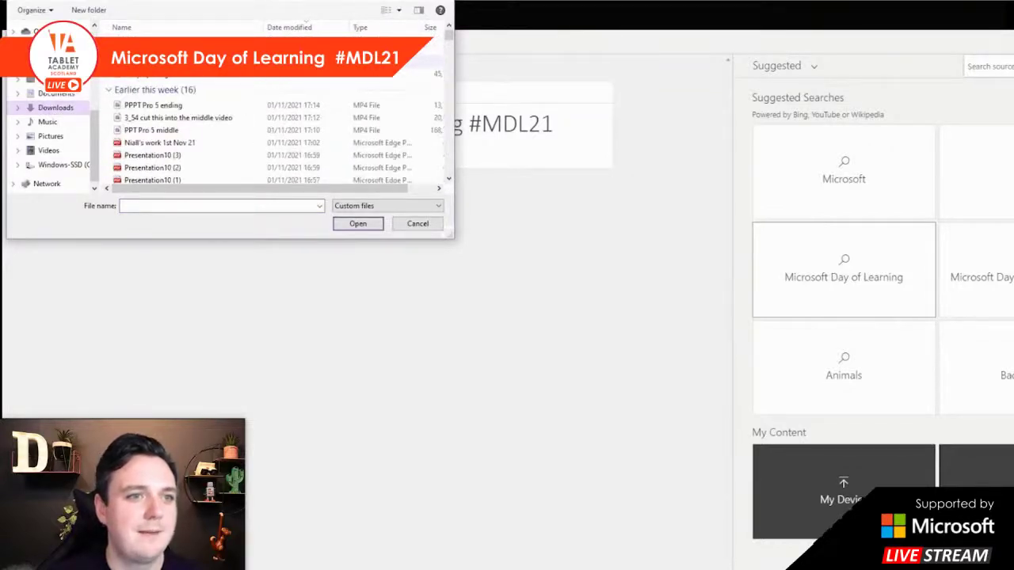
text(Sway)
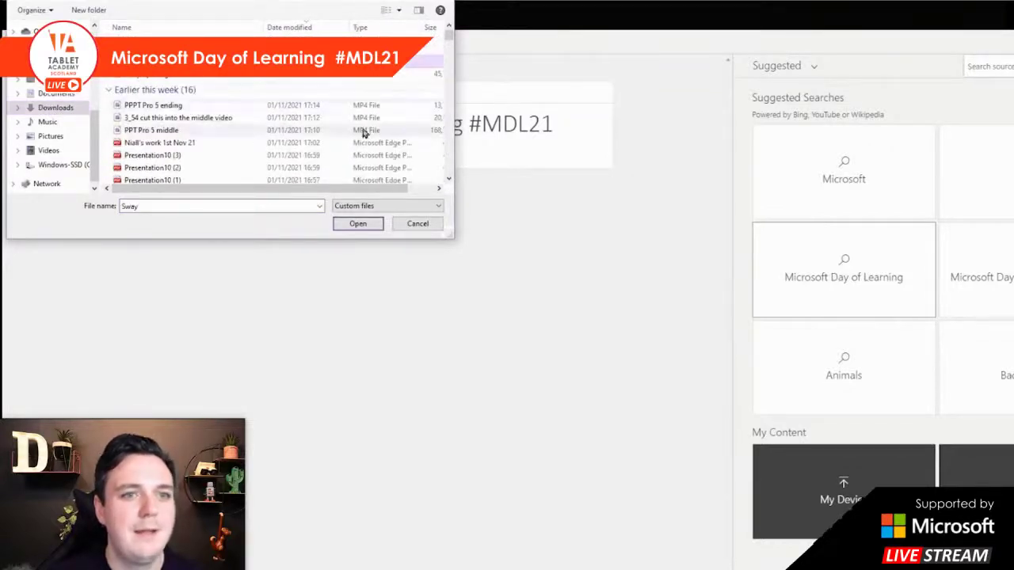
click(363, 225)
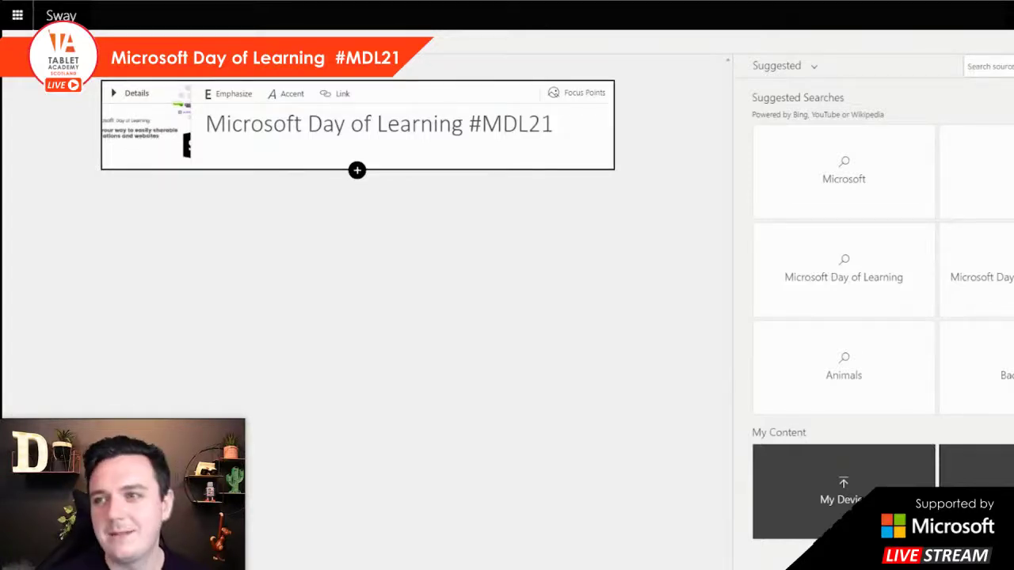
key(Escape)
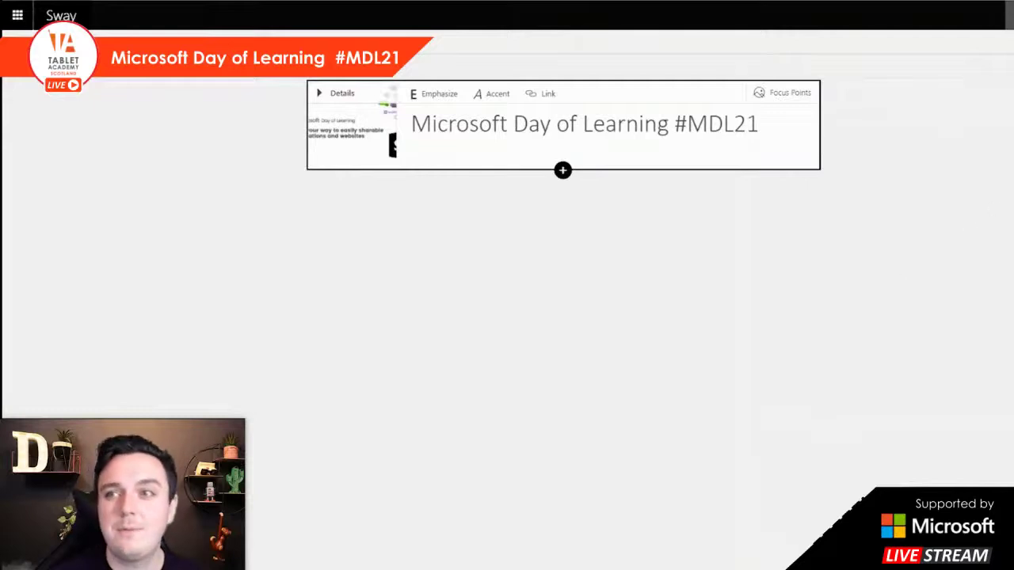
click(1009, 16)
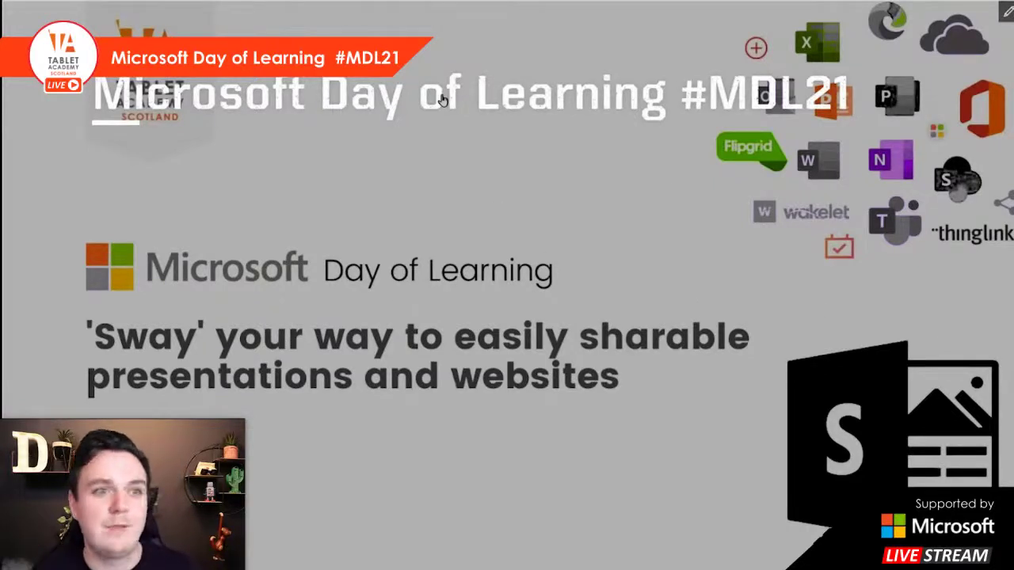
click(1006, 12)
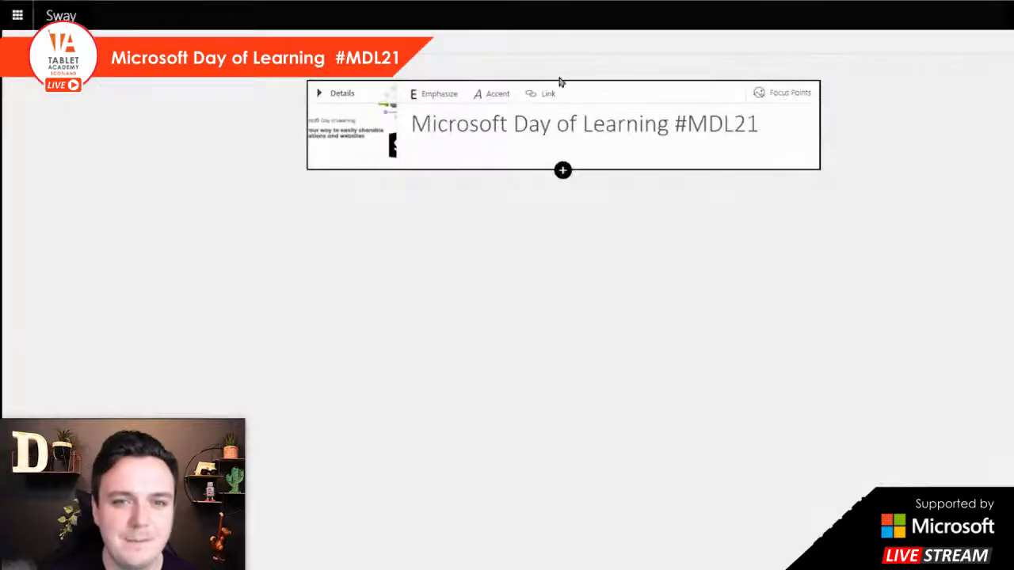
Emphasize the whole title text, trying the Accent style on it and removing it again.
click(554, 128)
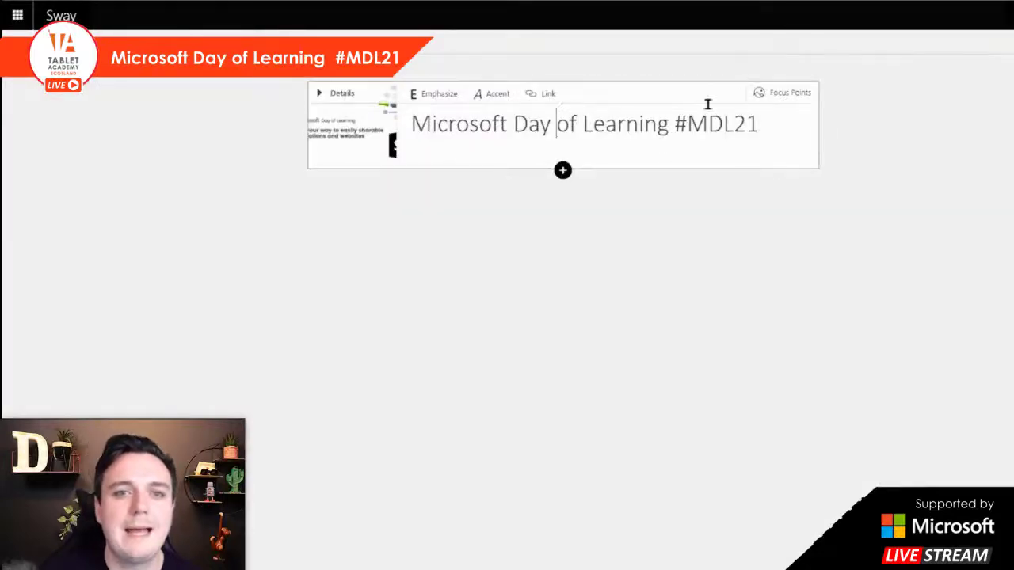
drag(774, 124, 367, 119)
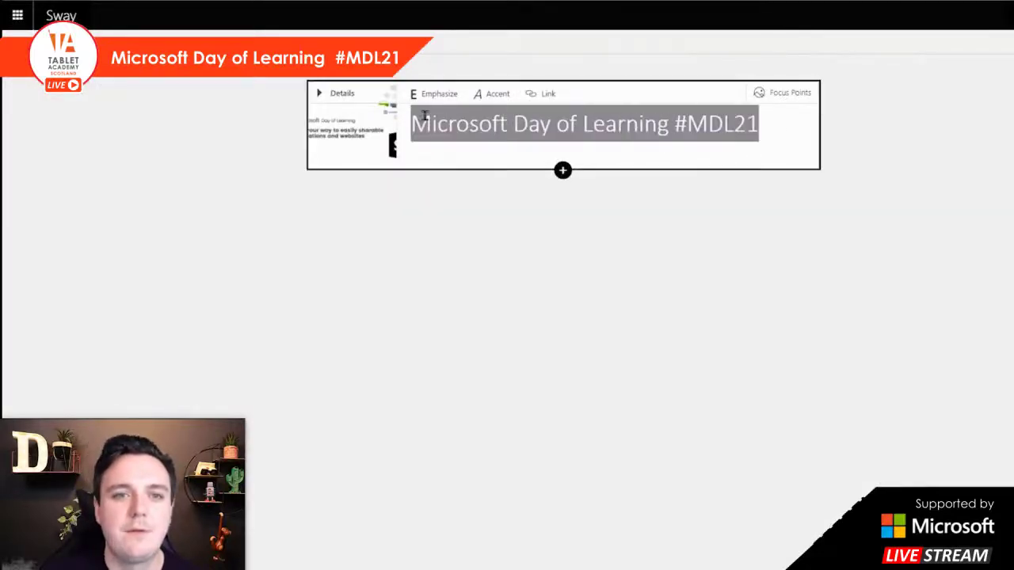
click(494, 100)
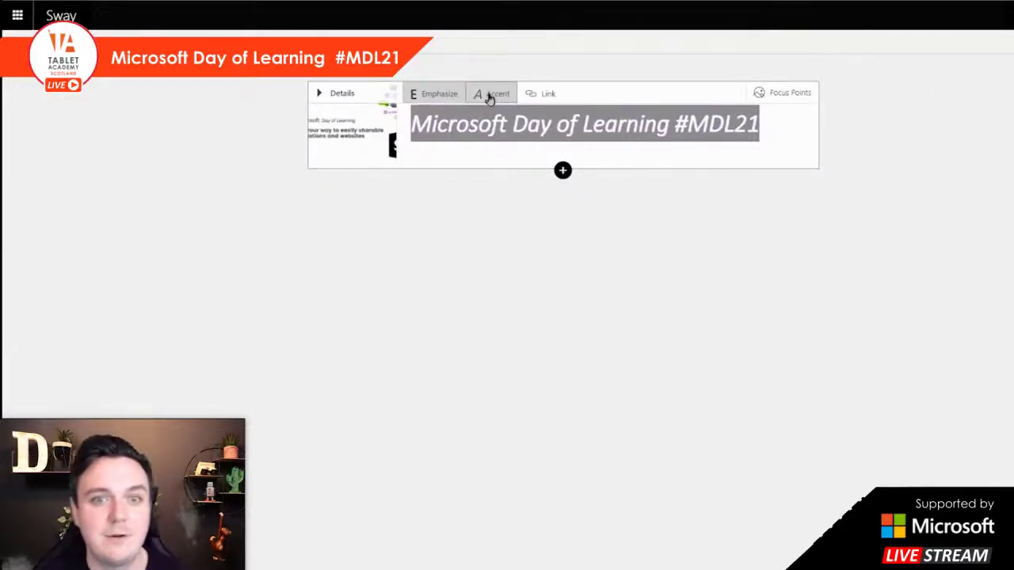
click(496, 101)
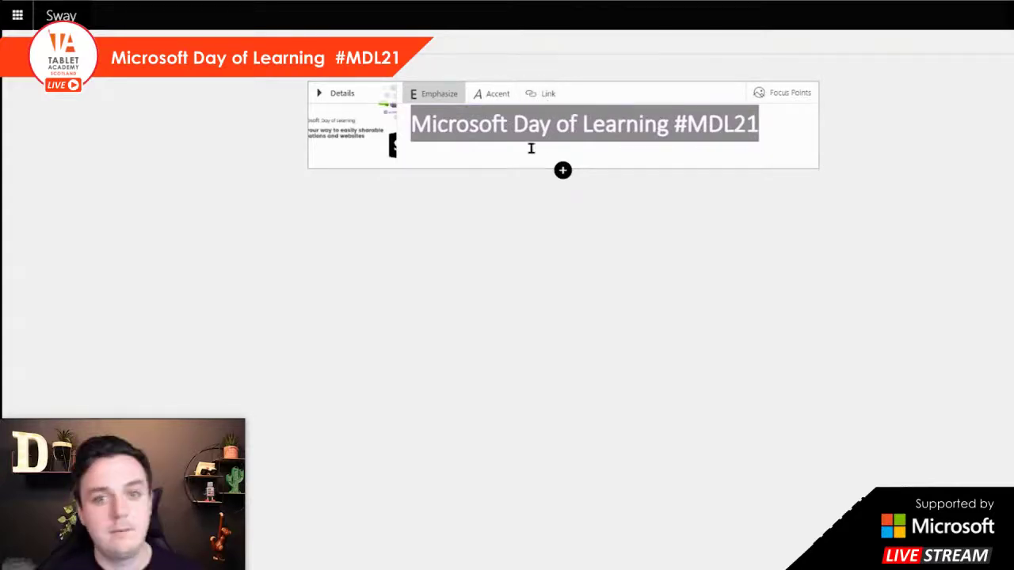
click(598, 186)
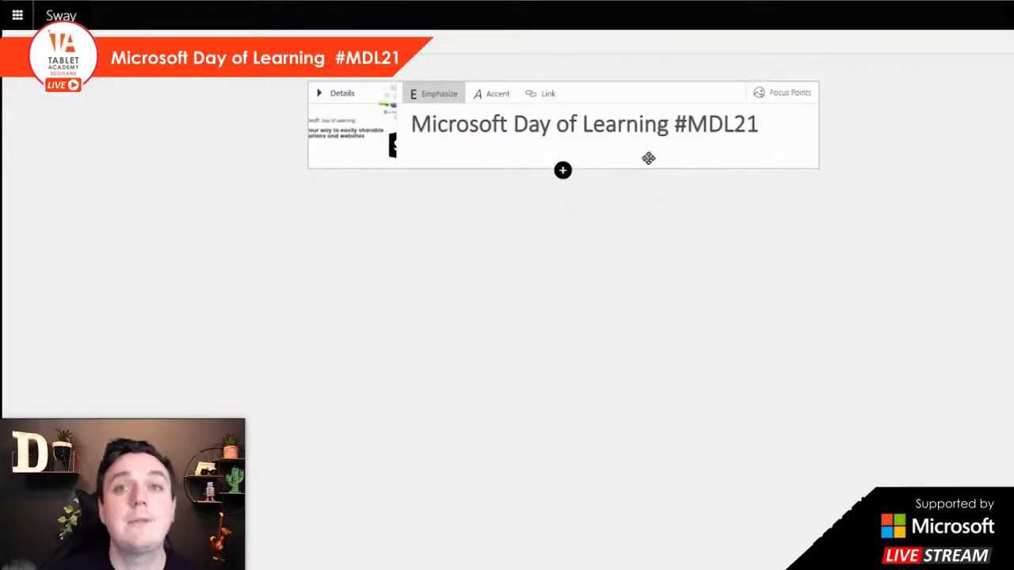
Look through the text, media and group card types, then add an image card below the title captioned "PowerPoint Pro".
click(563, 172)
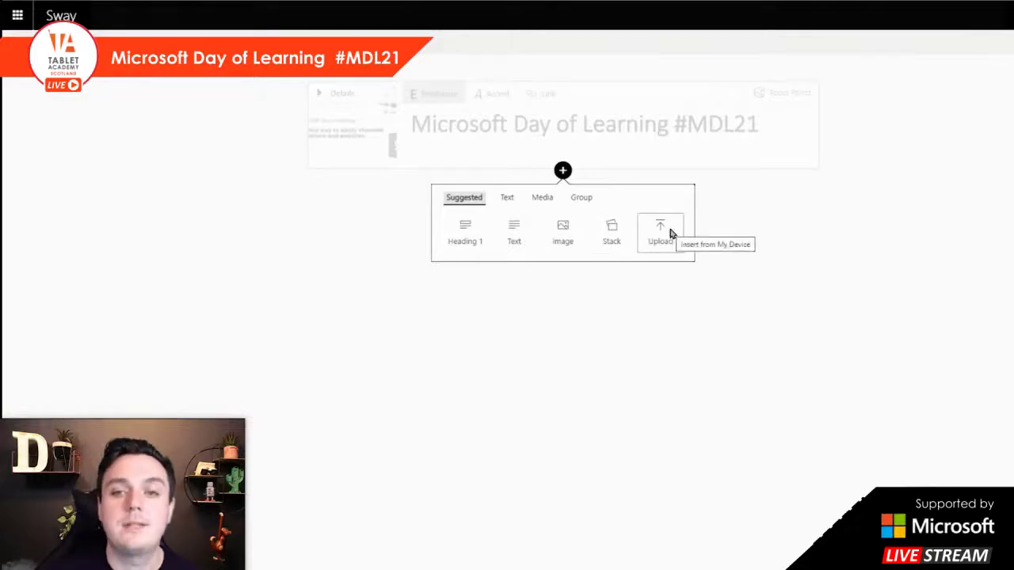
click(508, 202)
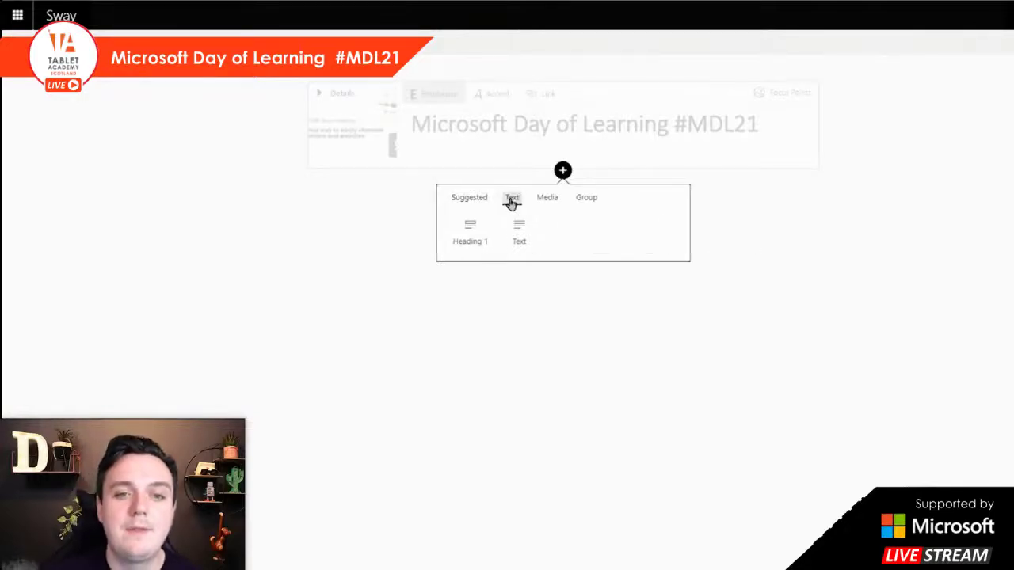
click(550, 204)
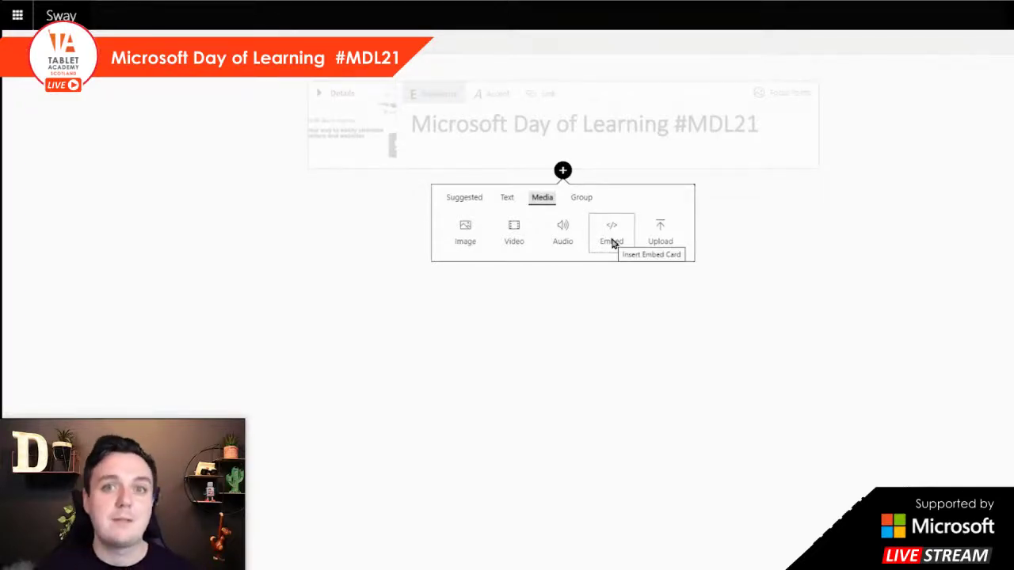
click(583, 200)
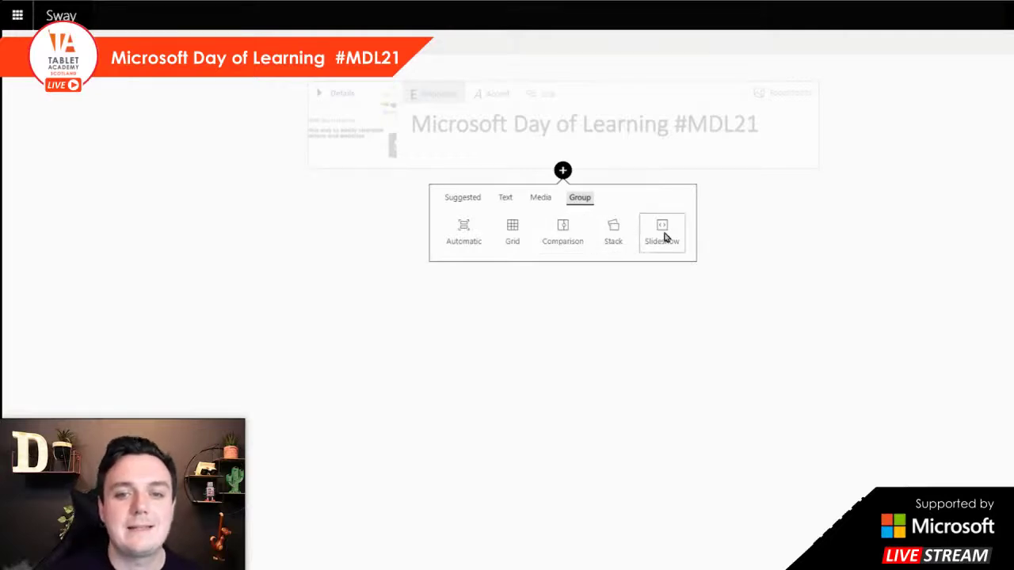
click(546, 201)
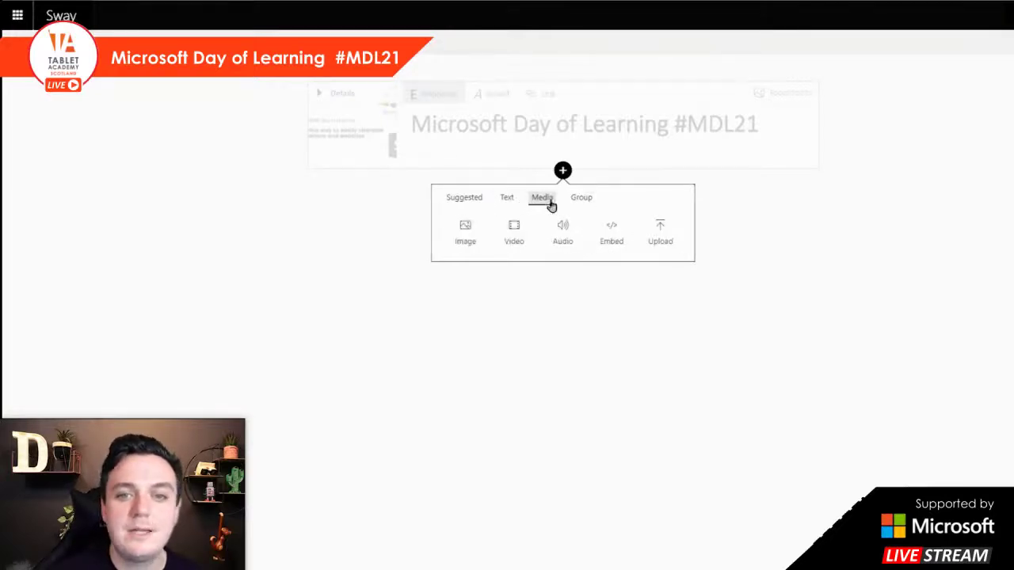
click(466, 233)
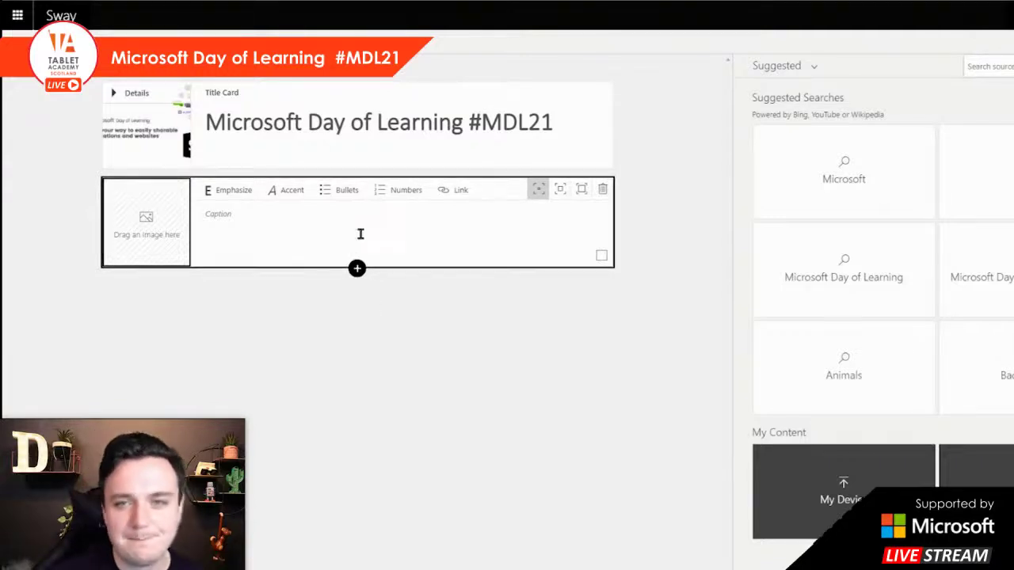
click(292, 226)
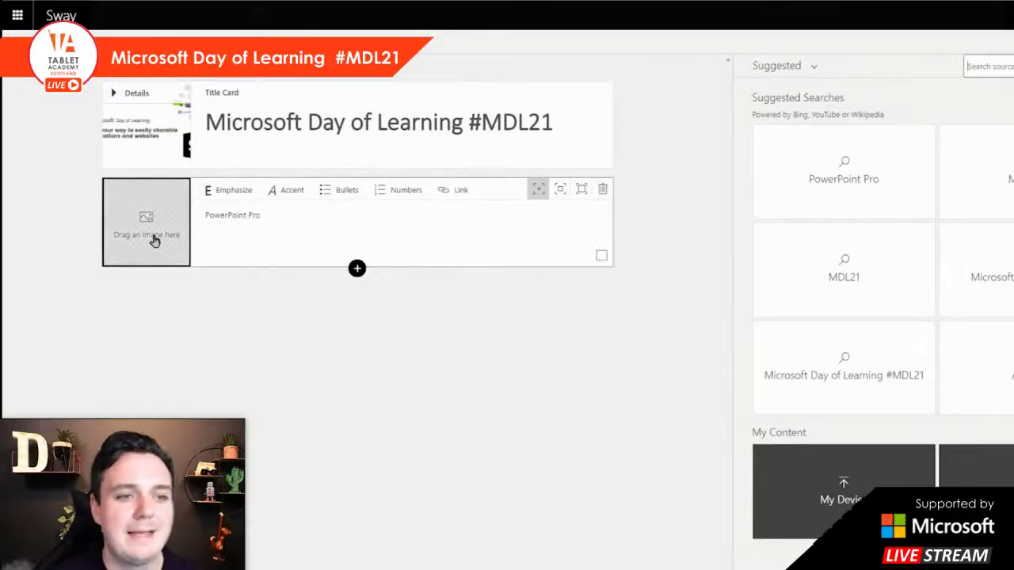
Look at Bing Images as a source, then upload "Slide4" from the "Images (7)" folder in Downloads into the "PowerPoint Pro" image card.
click(816, 70)
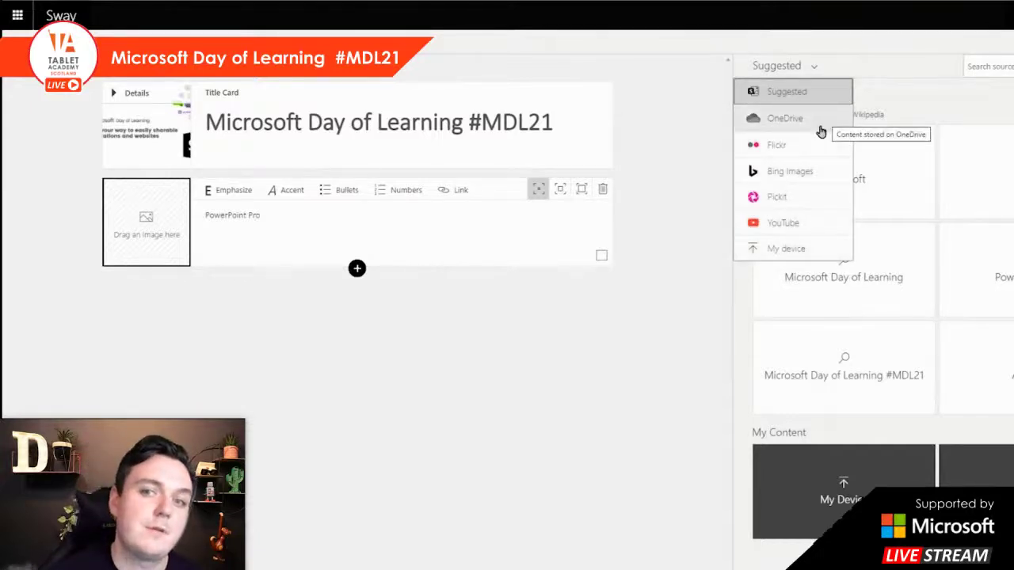
click(828, 173)
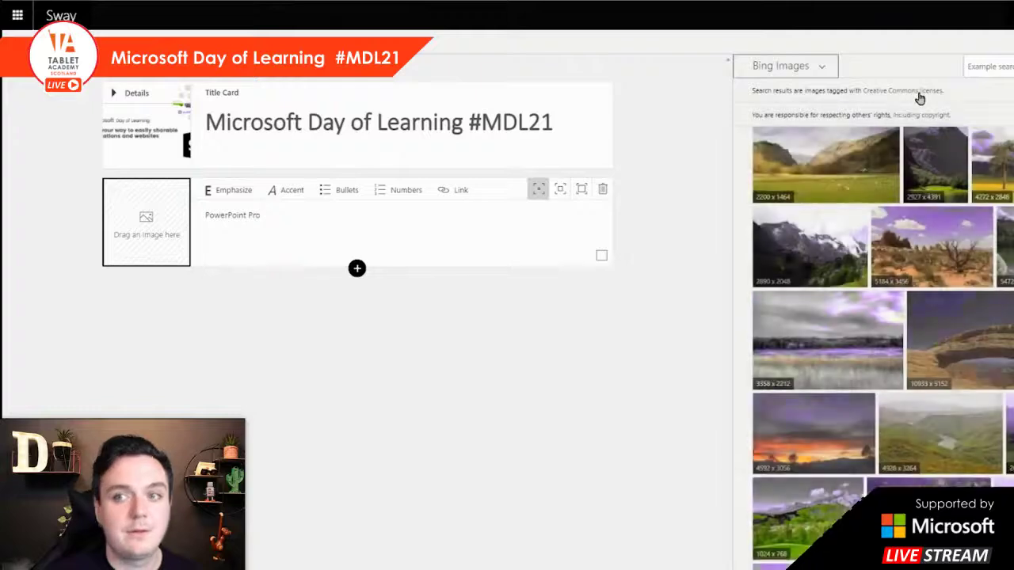
click(789, 70)
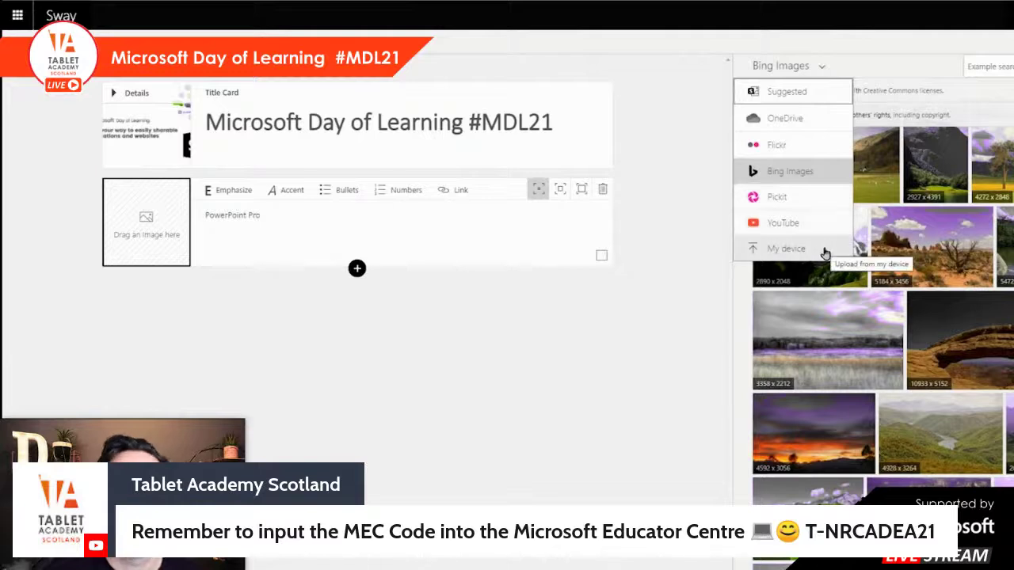
click(824, 251)
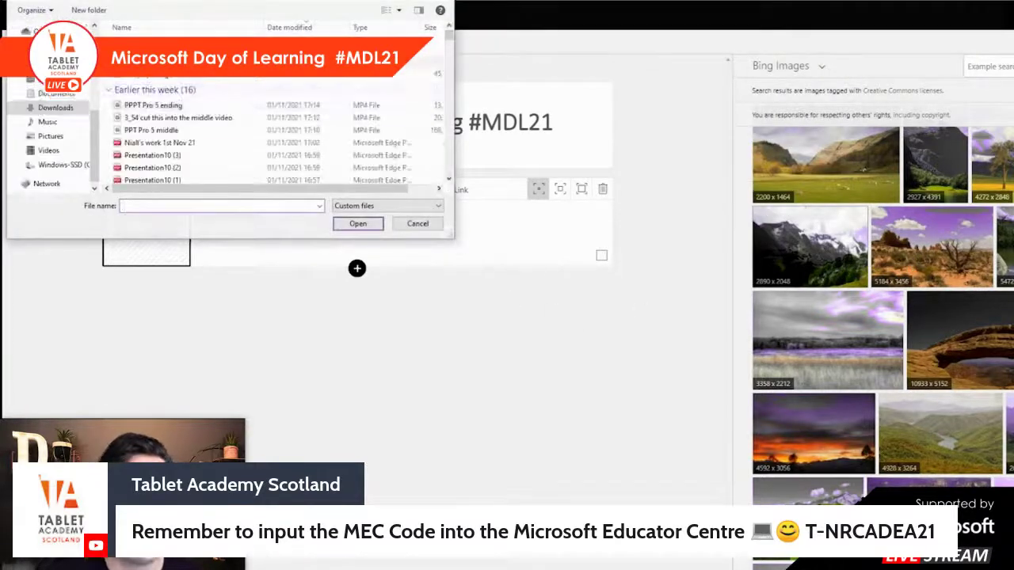
scroll(199, 122, down, 3)
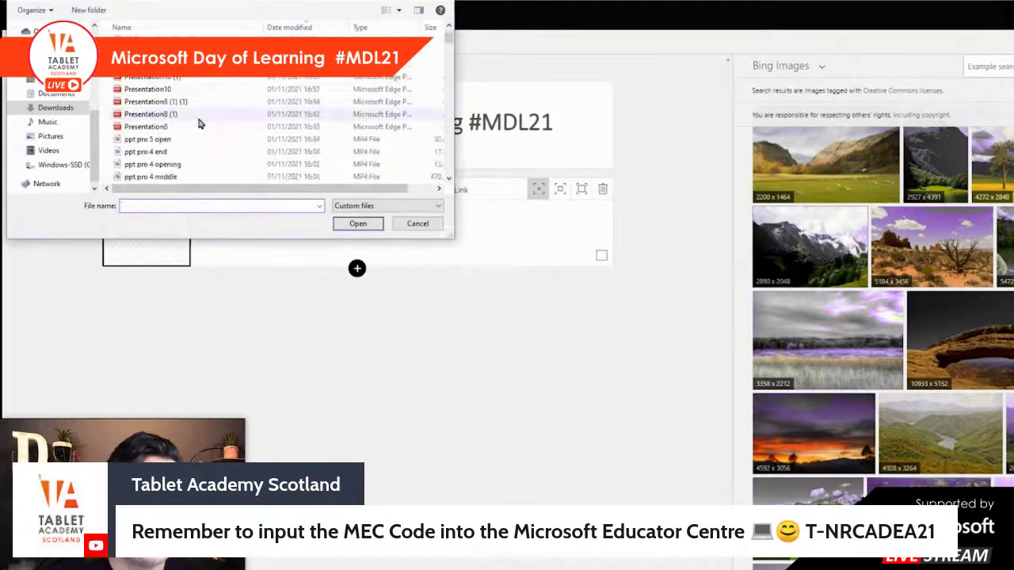
scroll(199, 122, down, 8)
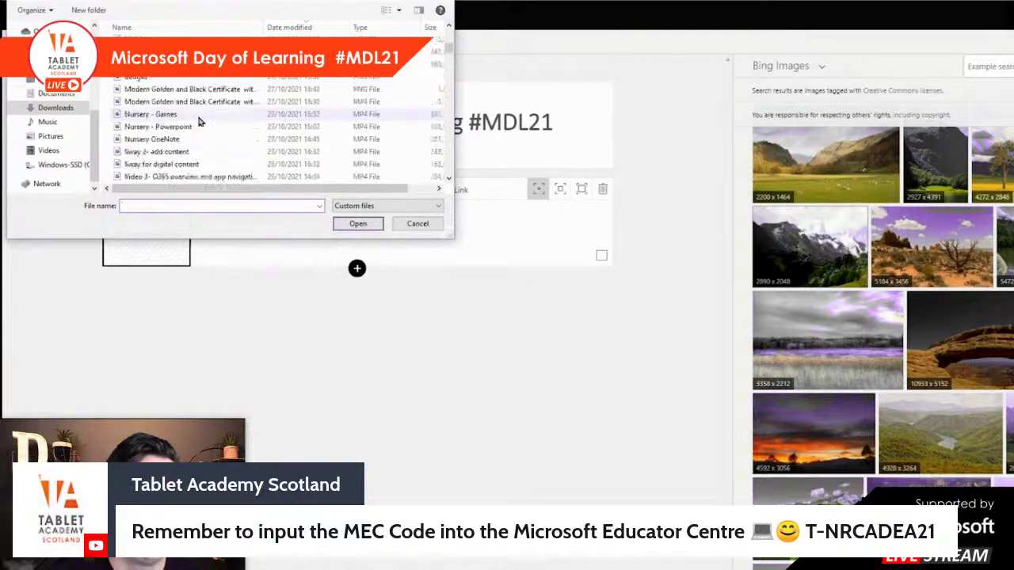
scroll(199, 122, down, 10)
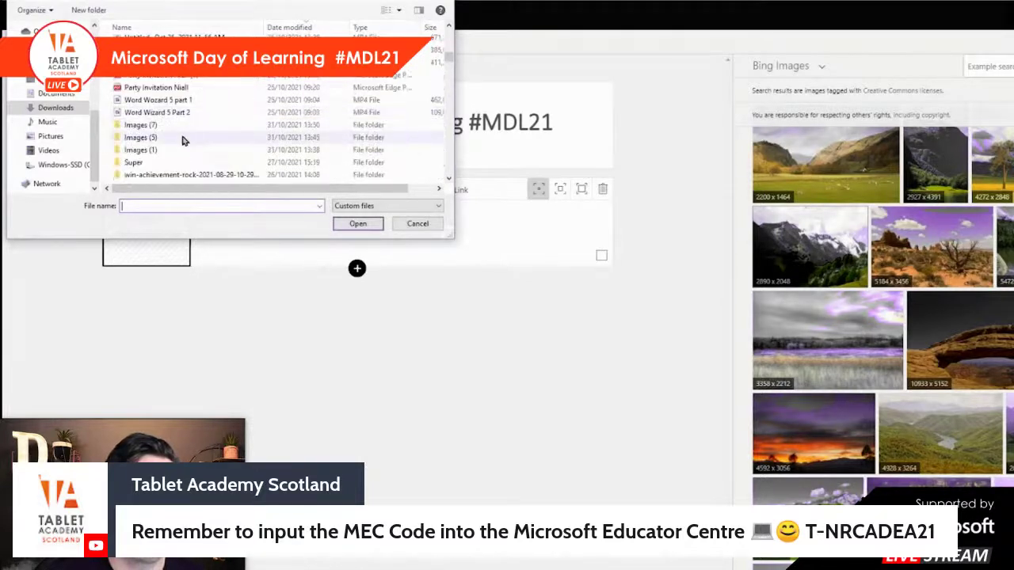
double_click(182, 127)
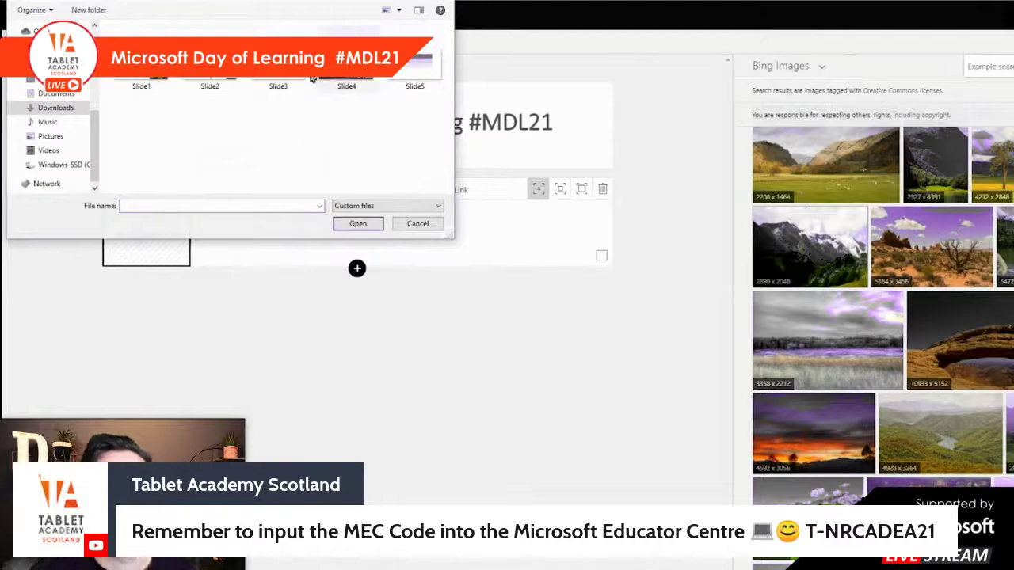
click(346, 83)
click(366, 225)
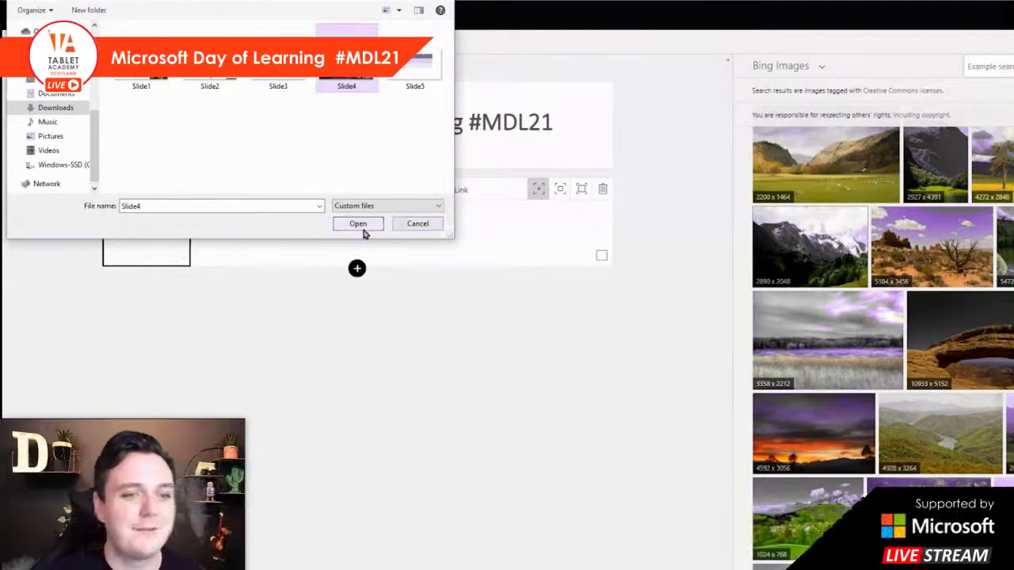
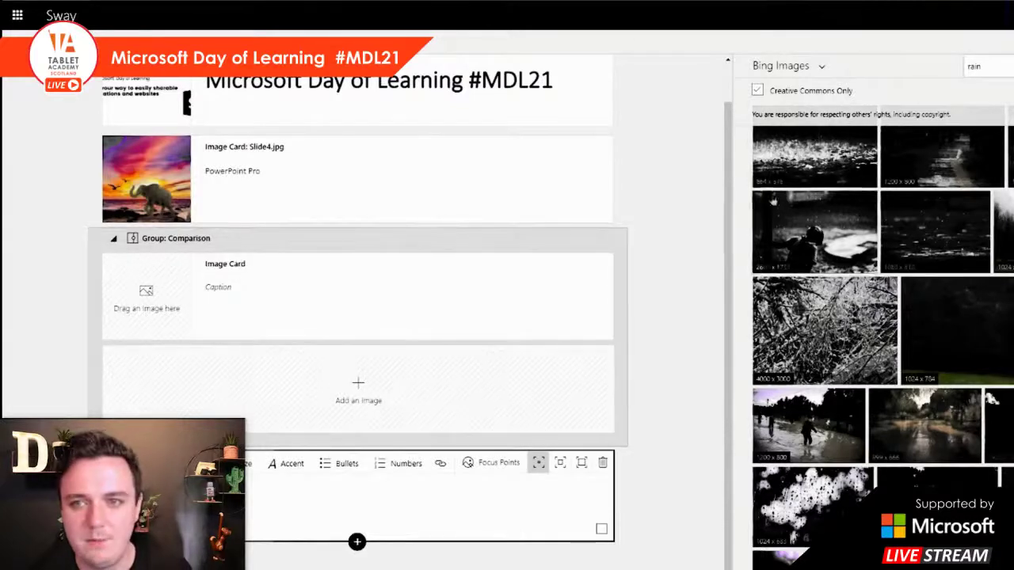
Try a rain picture in the Comparison group and replace it with a dark-trees picture found by searching Bing Images for "rainy woods".
drag(843, 170, 237, 285)
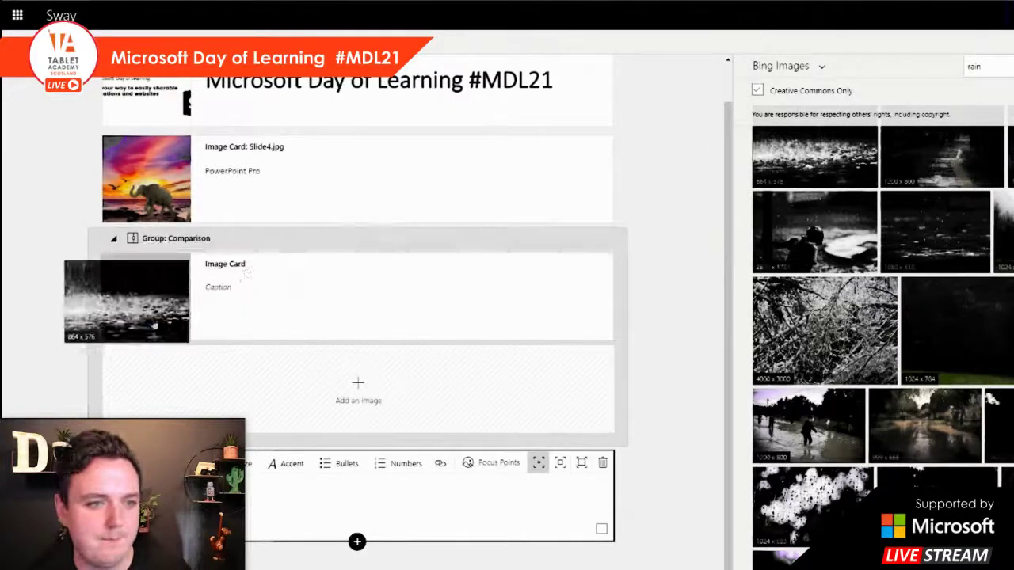
click(933, 69)
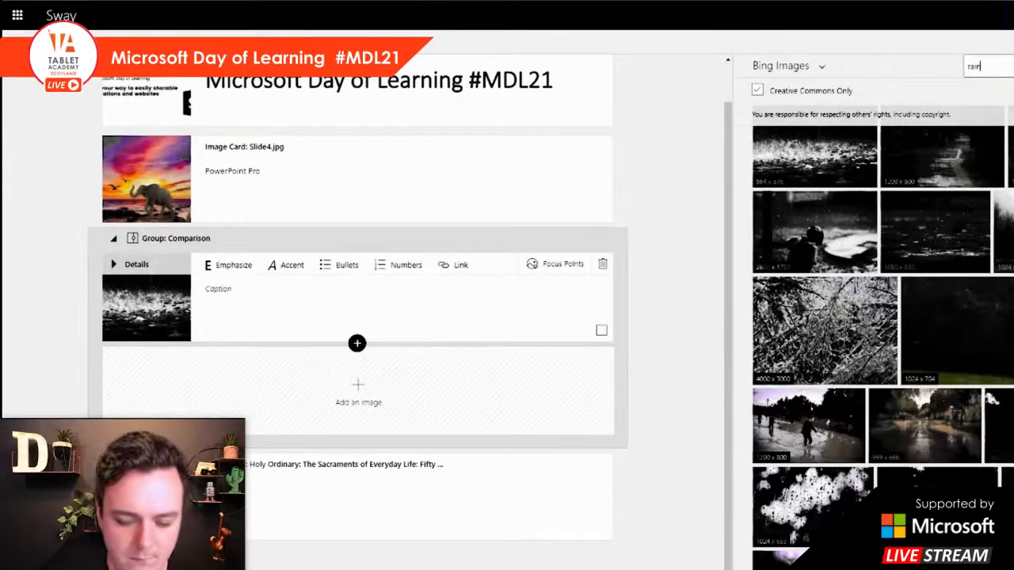
text(y woods)
key(Return)
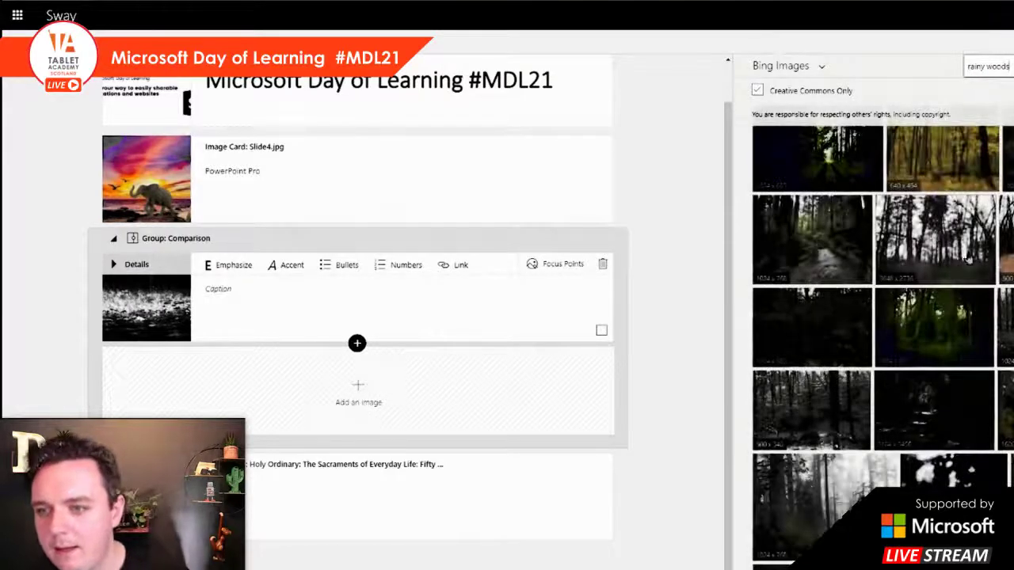
scroll(967, 260, down, 1)
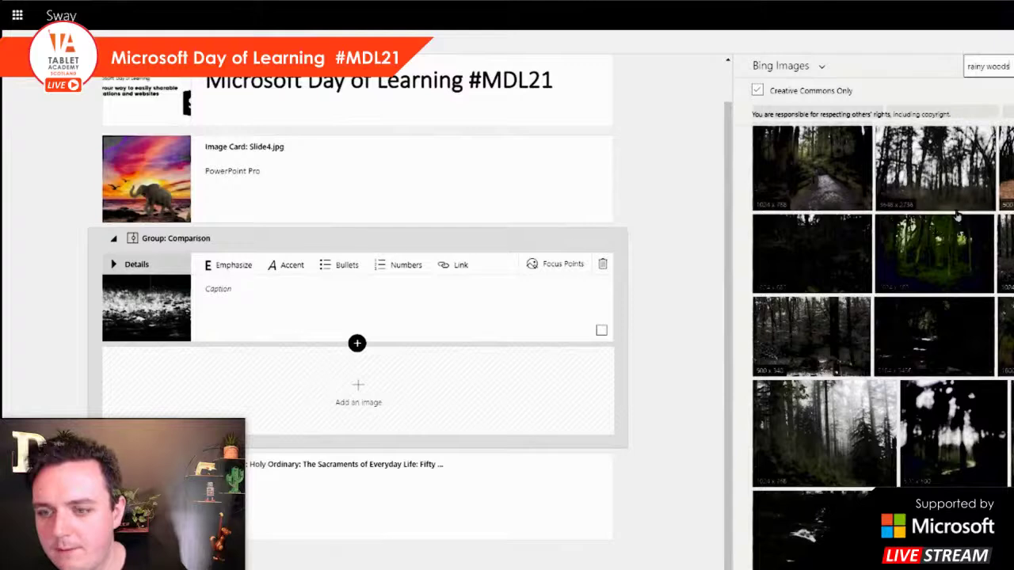
scroll(957, 215, down, 10)
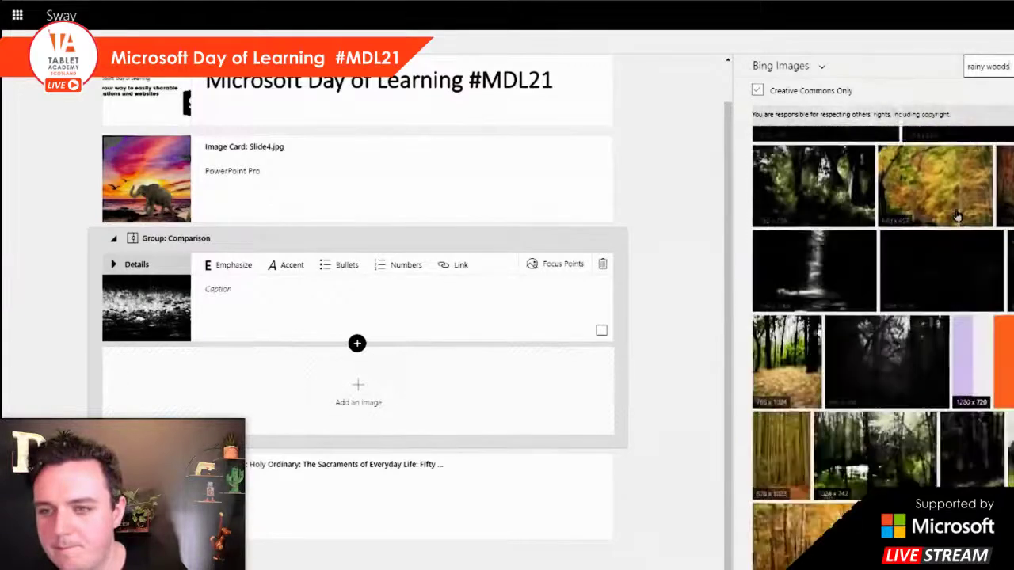
scroll(957, 215, down, 10)
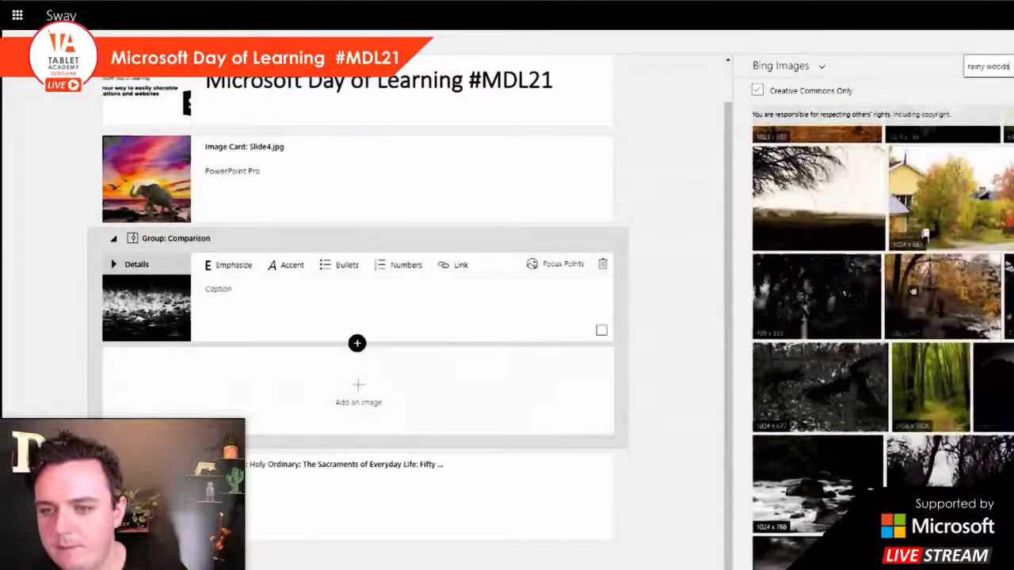
drag(816, 295, 142, 317)
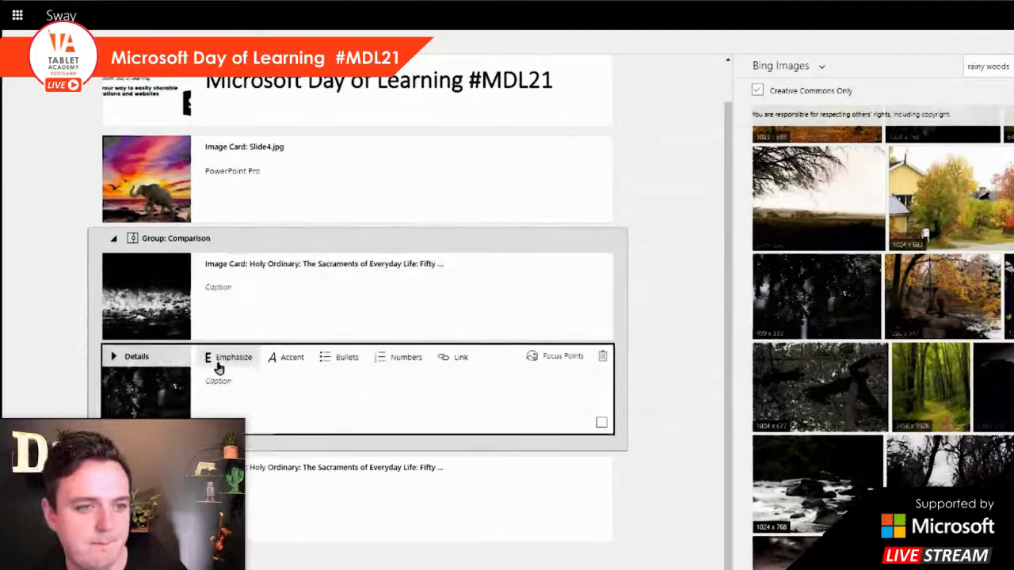
click(145, 294)
key(Delete)
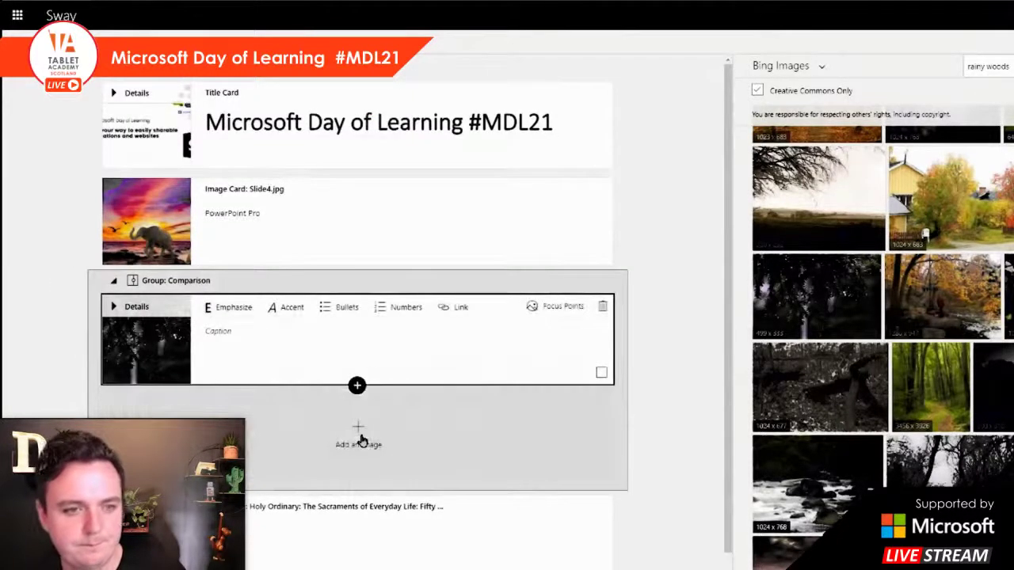
Search Bing Images for "sunny woods" and place the forest path picture as the second image of the Comparison group.
click(385, 425)
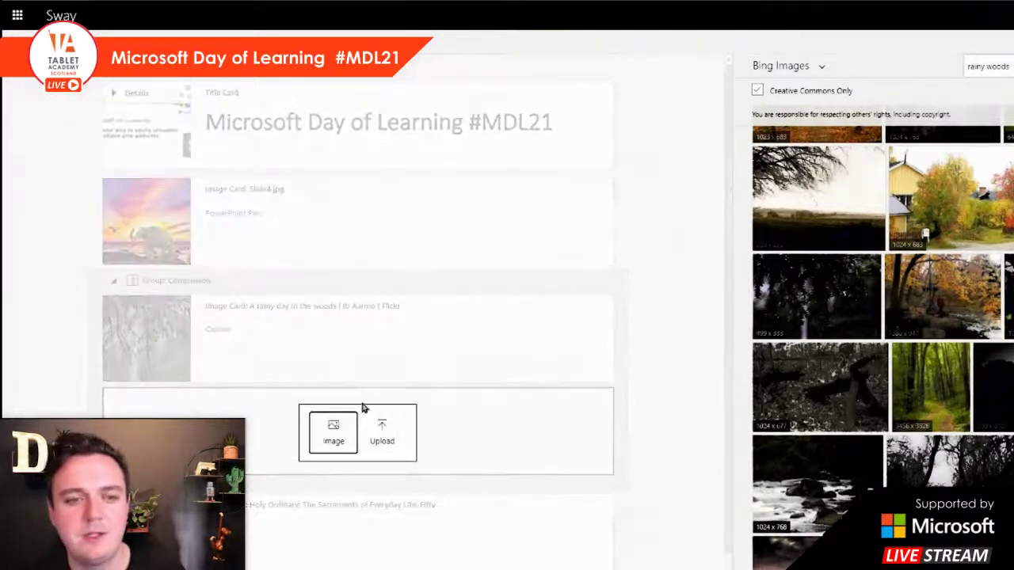
click(356, 442)
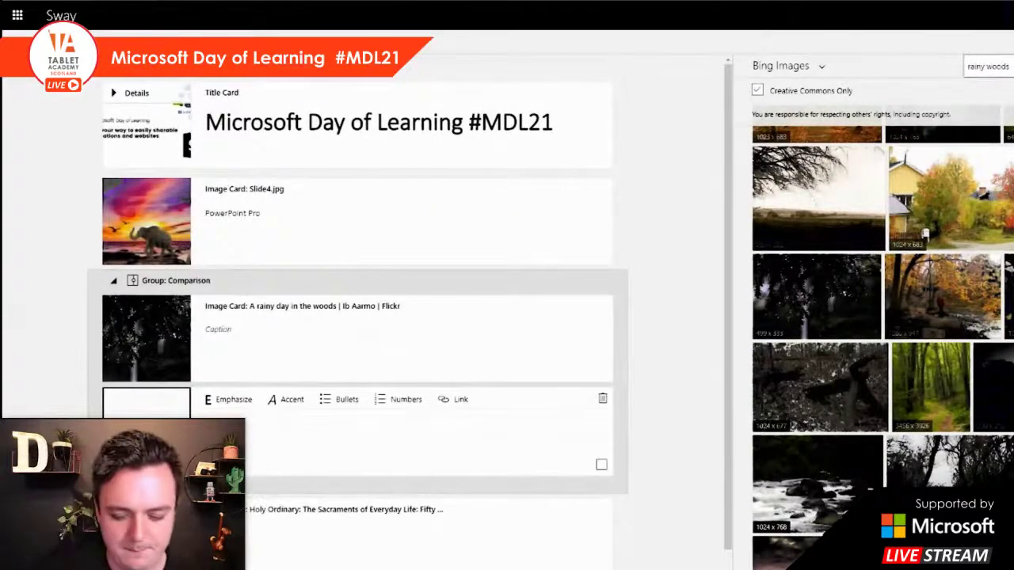
key(Return)
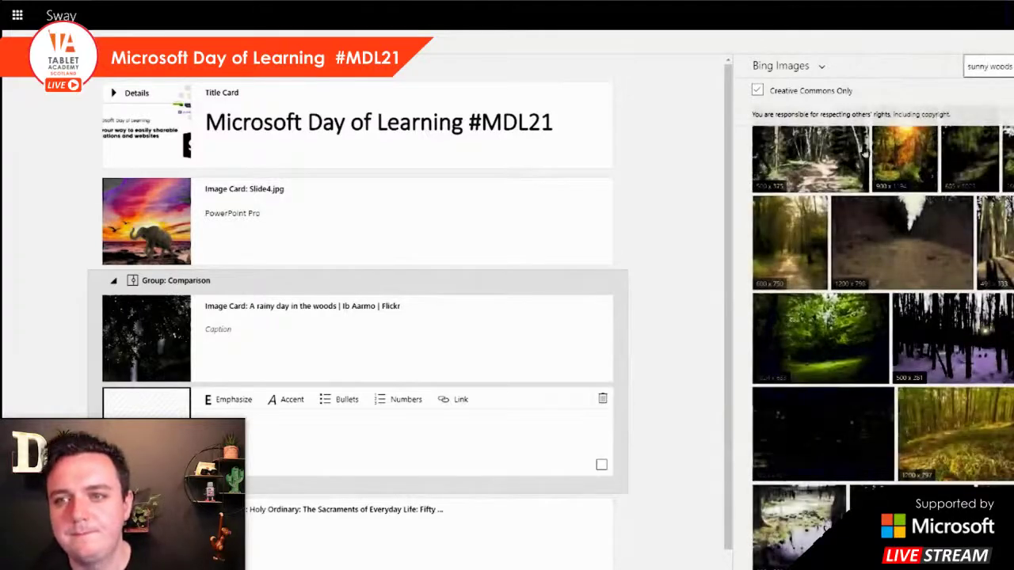
drag(835, 155, 169, 419)
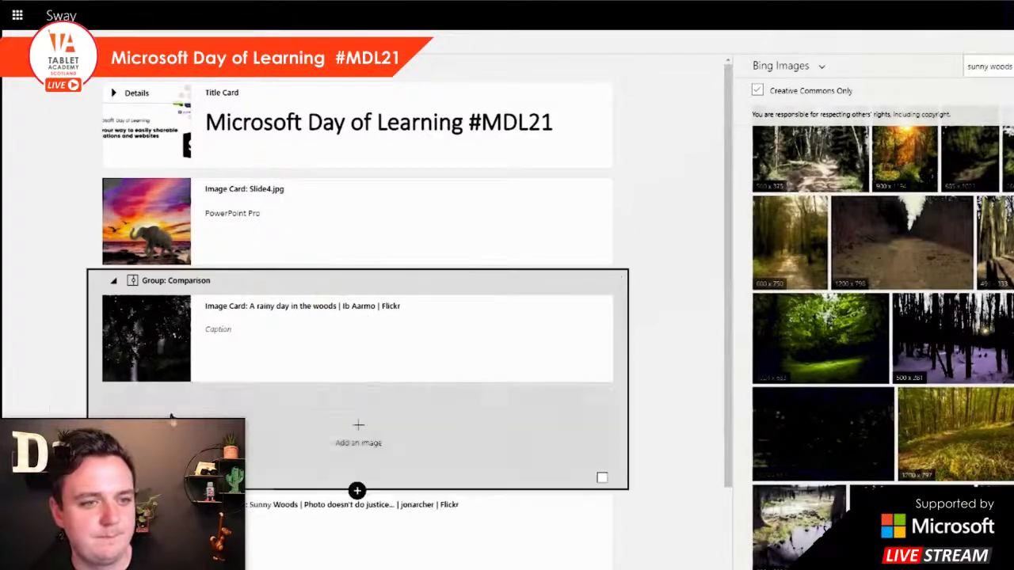
scroll(662, 316, down, 2)
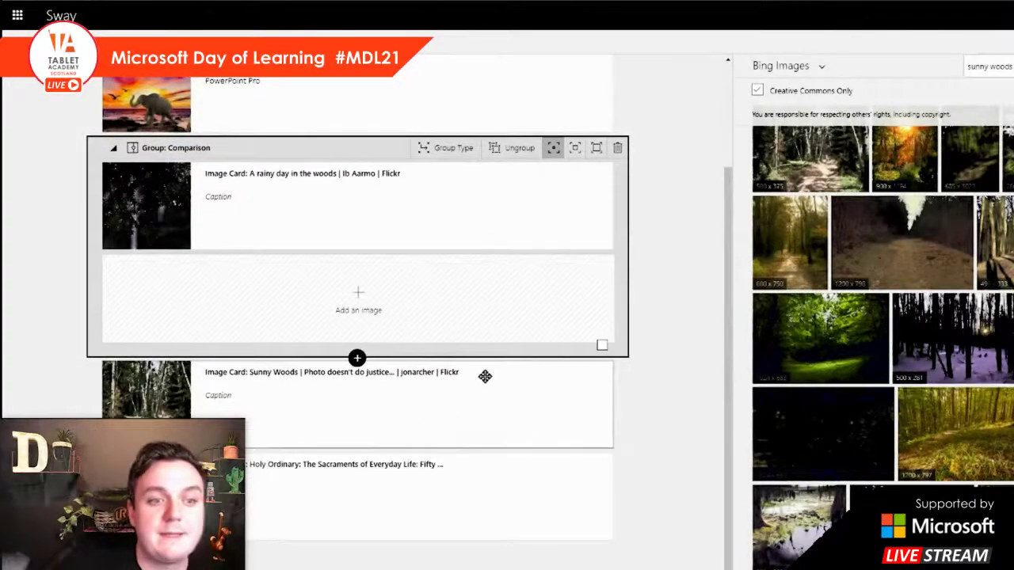
scroll(428, 295, up, 1)
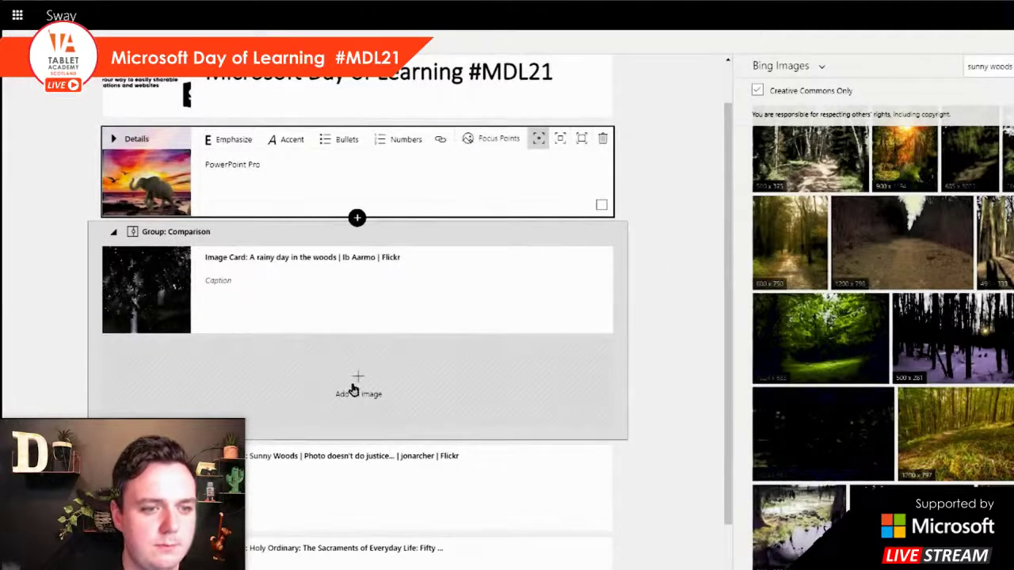
drag(352, 388, 510, 360)
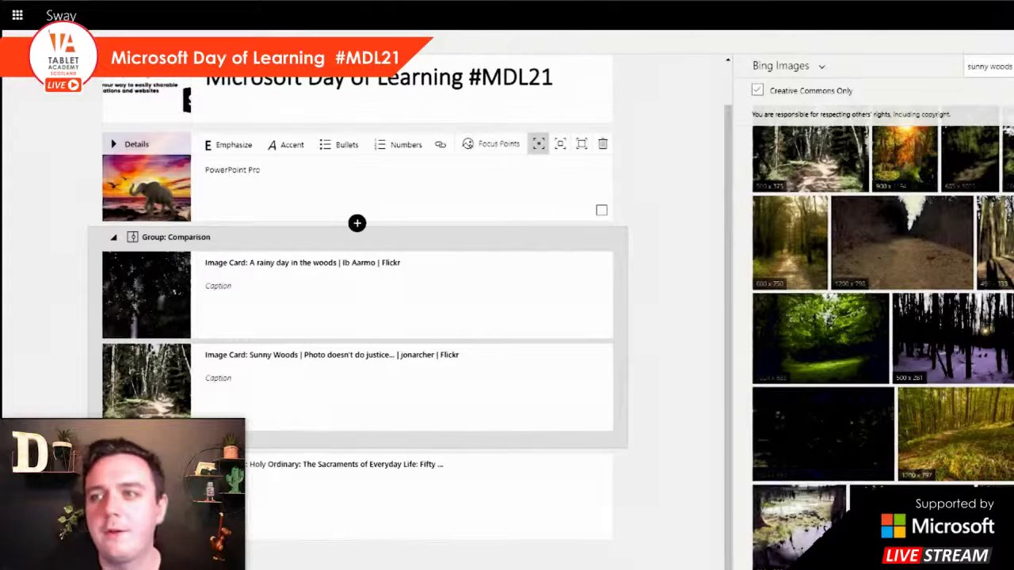
Preview the Sway, slide the divider between the two woods pictures to compare them, and return to editing.
key(Escape)
click(1009, 15)
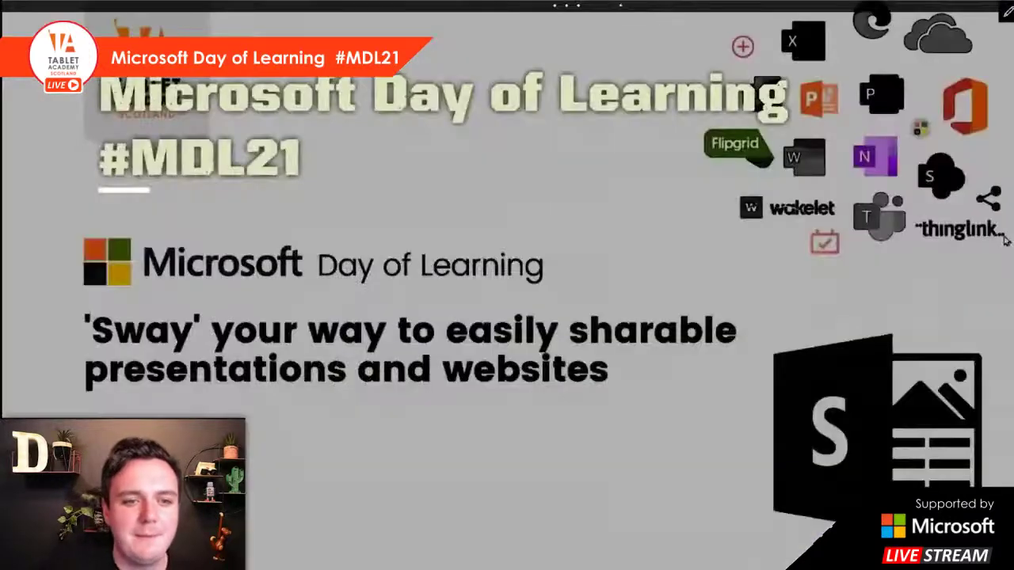
scroll(804, 269, down, 3)
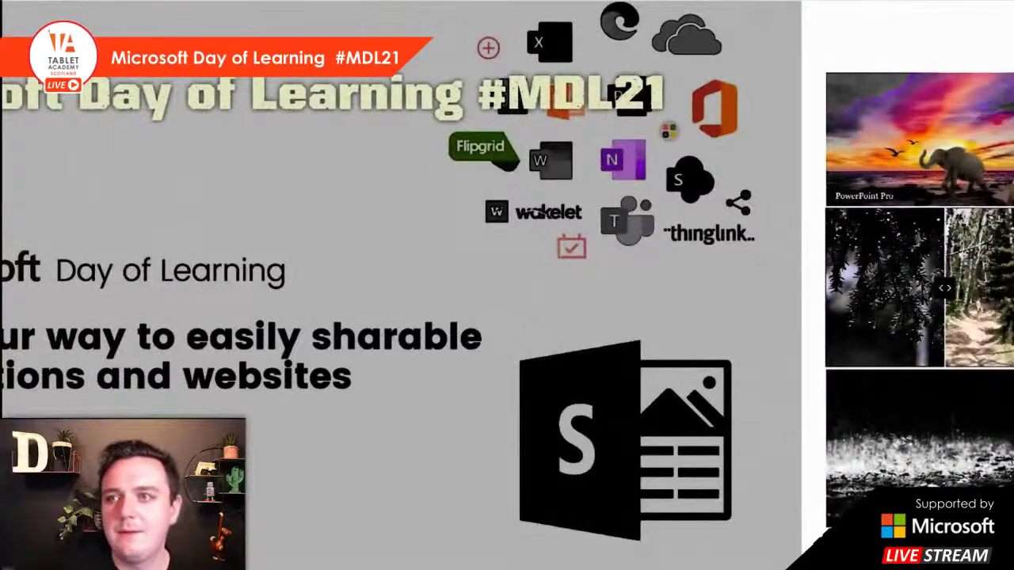
scroll(712, 213, up, 3)
click(1009, 11)
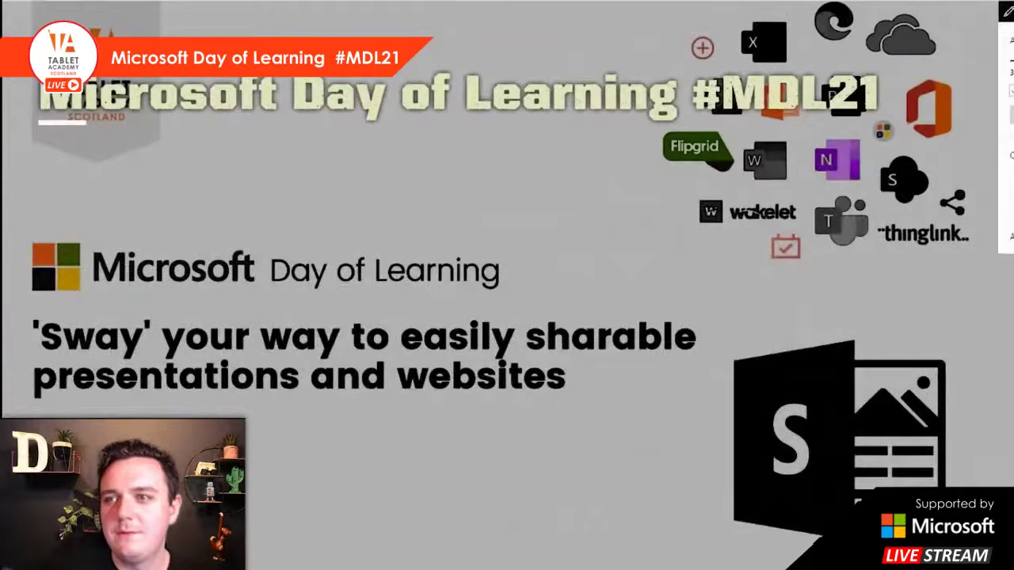
scroll(718, 269, down, 5)
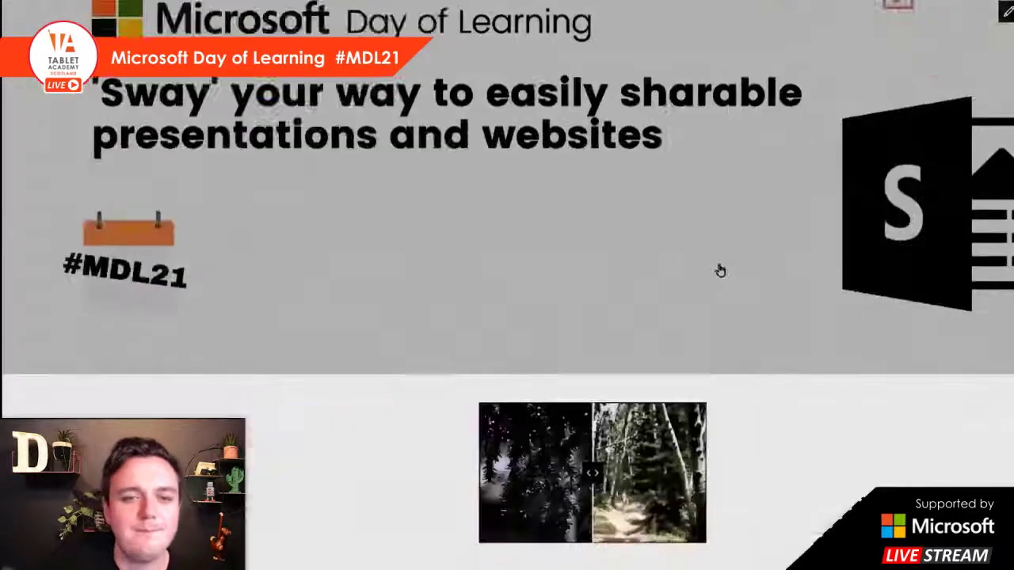
drag(592, 257, 492, 285)
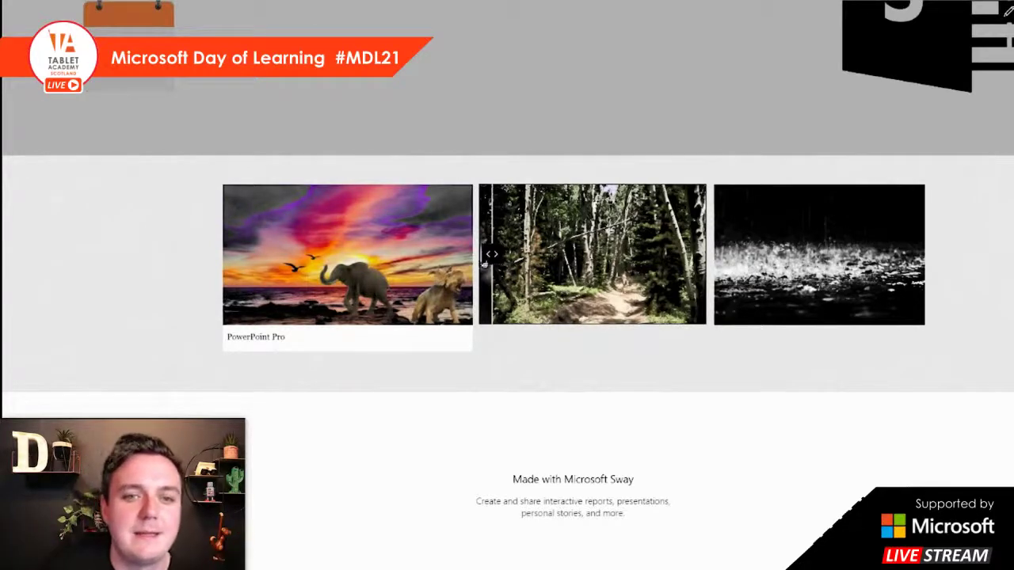
mouse_move(495, 259)
mouse_down()
mouse_move(673, 255)
mouse_move(491, 277)
mouse_move(699, 282)
mouse_move(492, 277)
mouse_up()
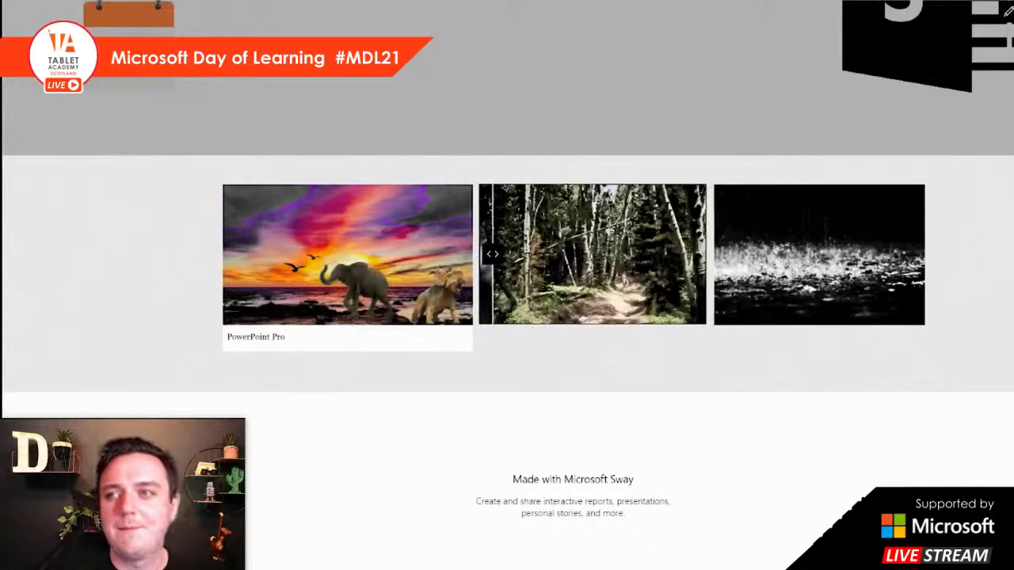
click(1007, 11)
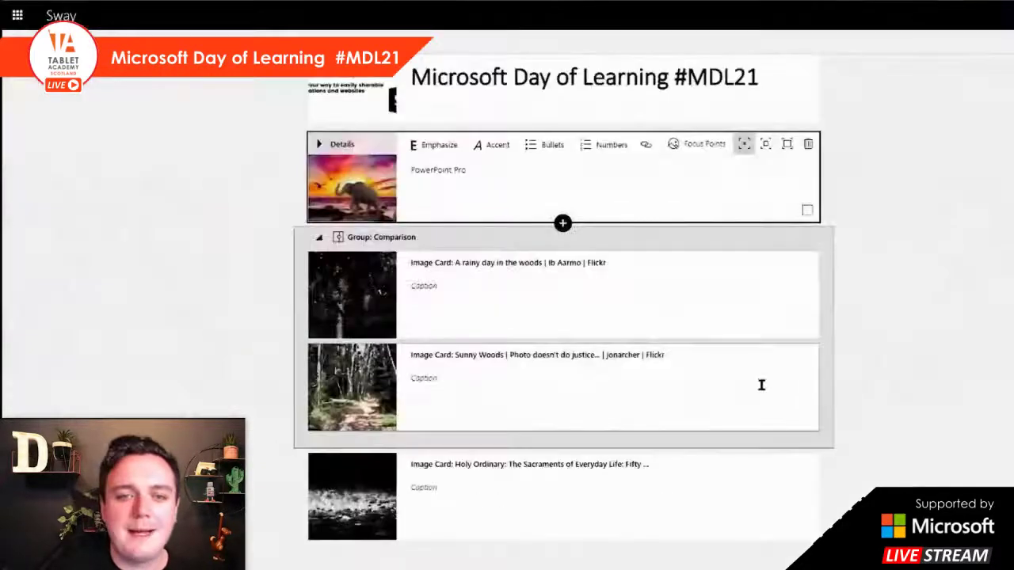
Delete the separate rain image card below the Comparison group and select the group.
click(515, 496)
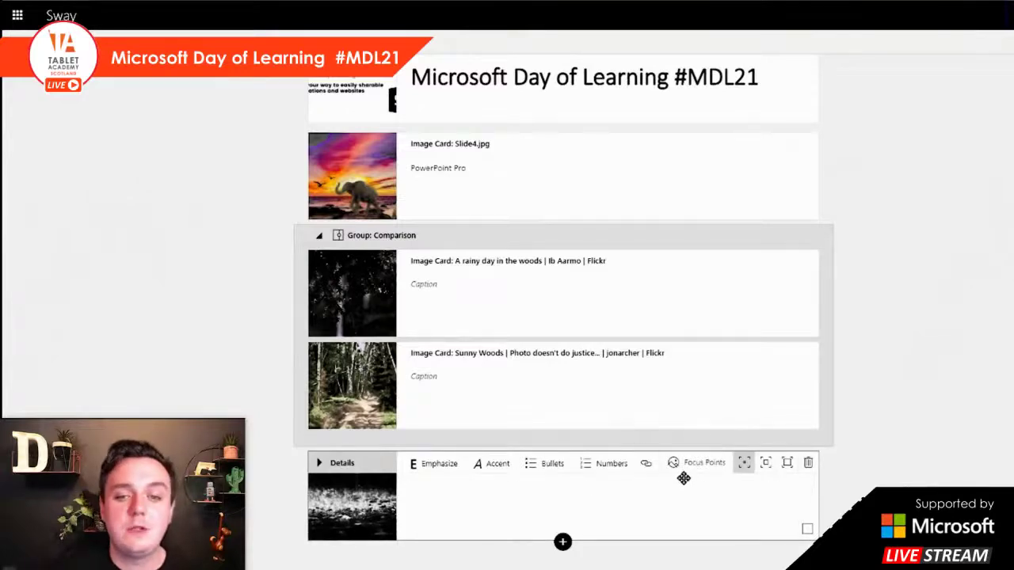
click(809, 464)
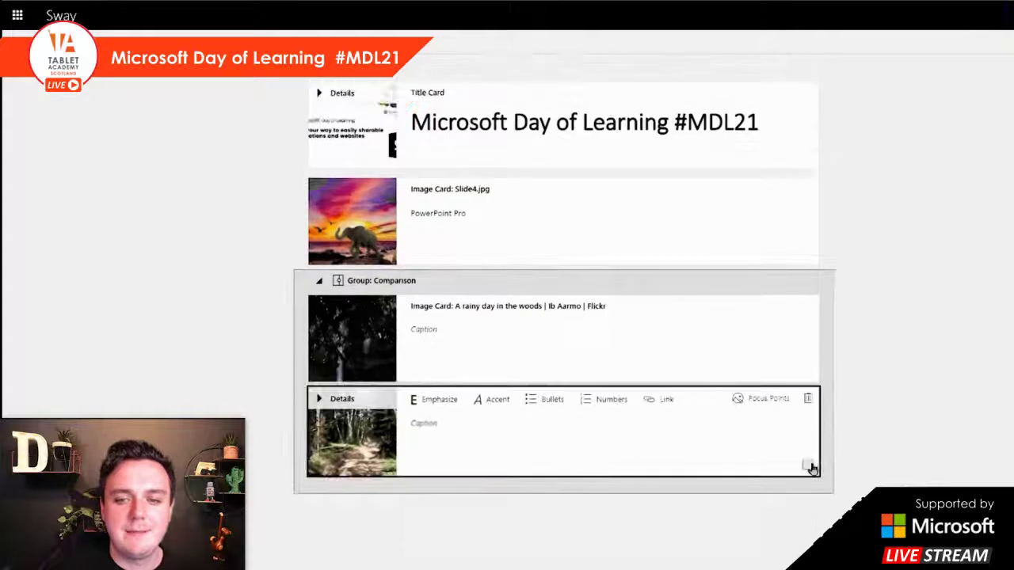
click(509, 283)
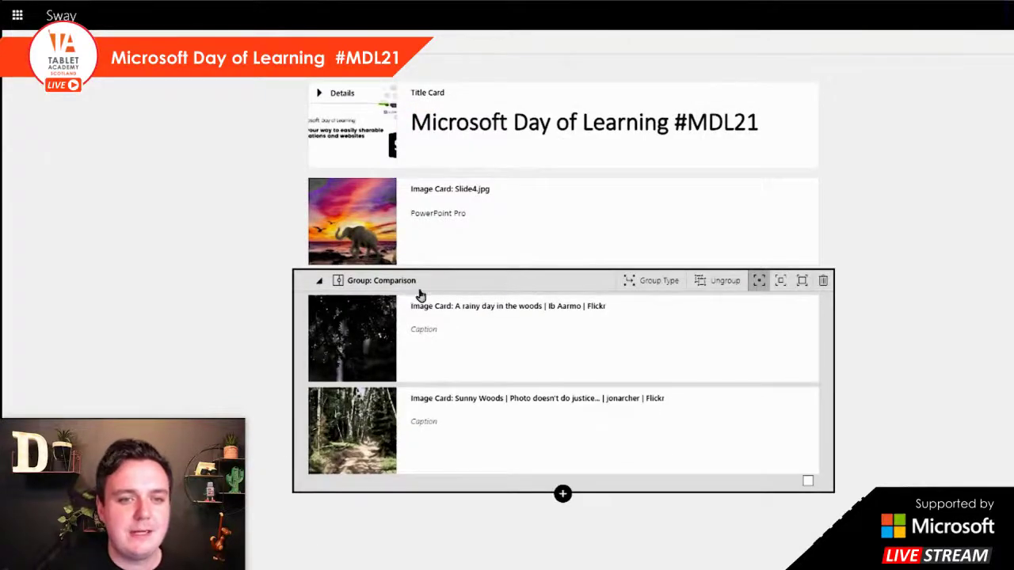
Set both the Comparison group and the elephant image card to the strongest emphasis level.
click(801, 283)
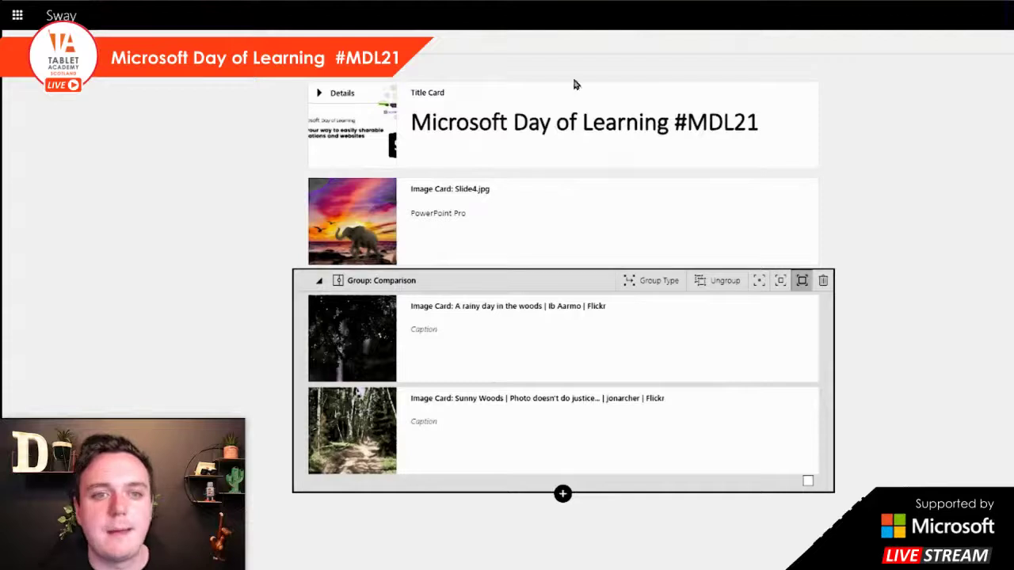
click(786, 198)
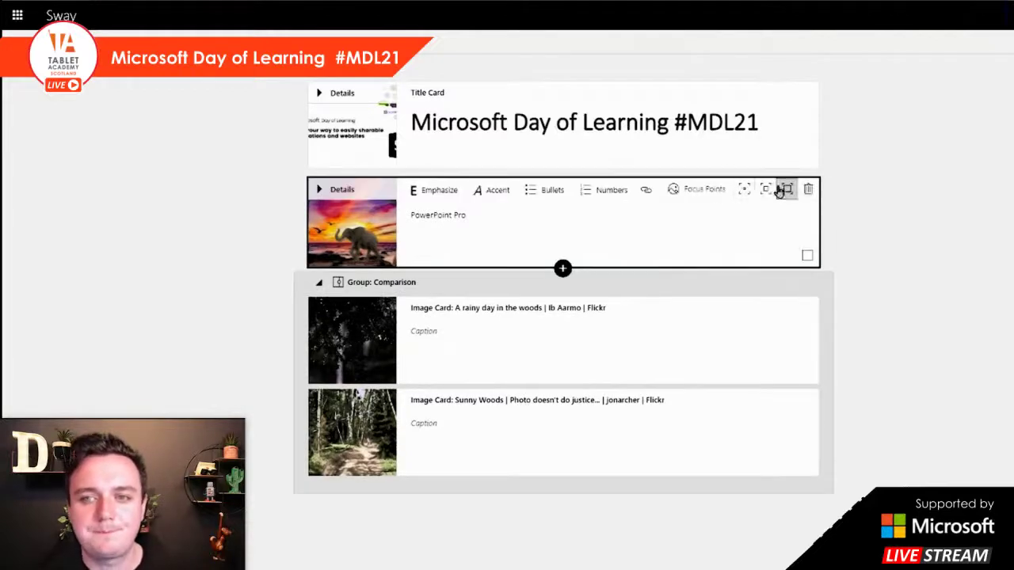
Set a focus point at the elephant's rear edge in the Slide4.jpg picture, after trying other points and the entire-image option.
click(712, 192)
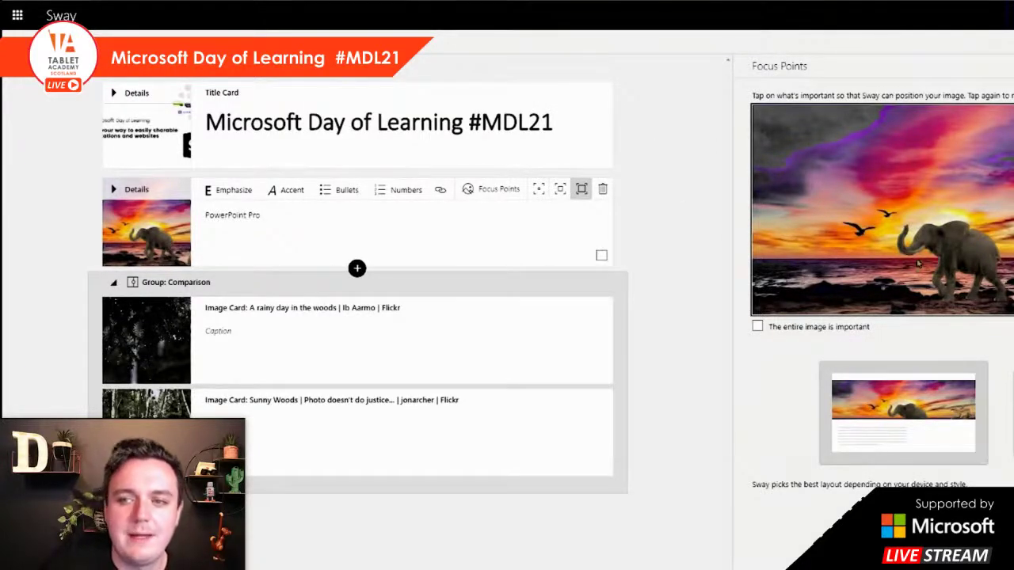
click(942, 249)
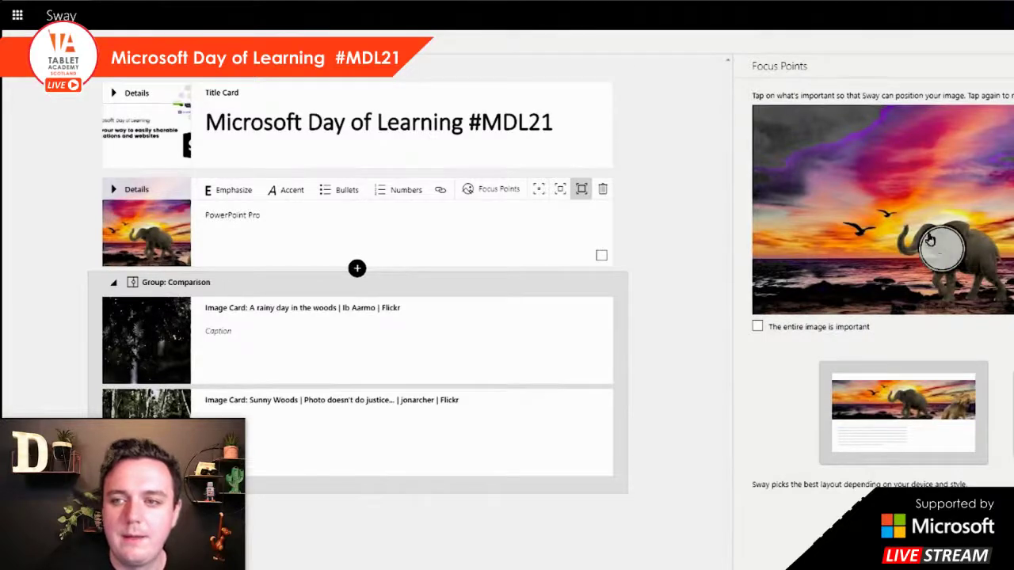
click(916, 226)
click(947, 243)
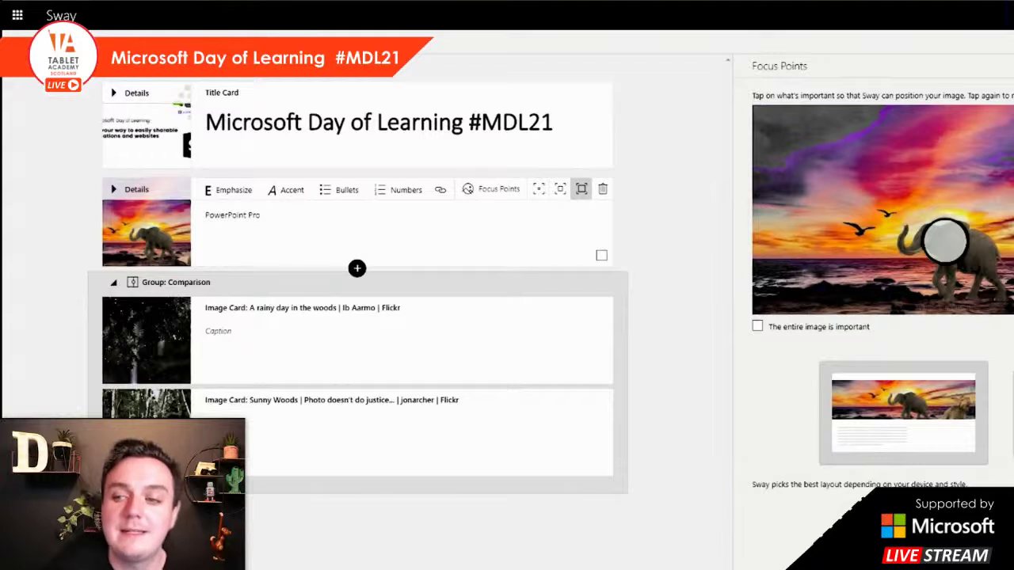
click(961, 236)
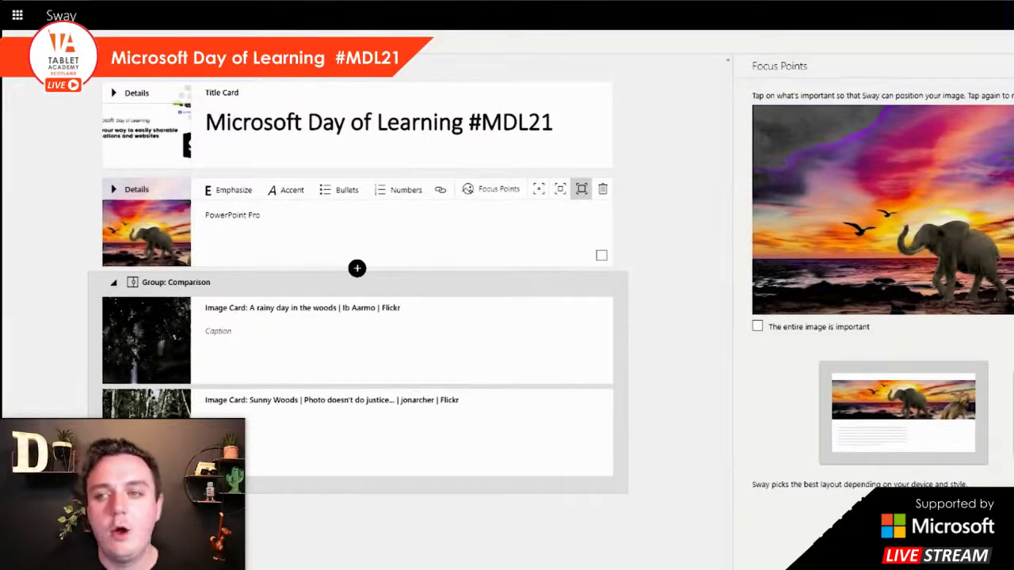
click(836, 330)
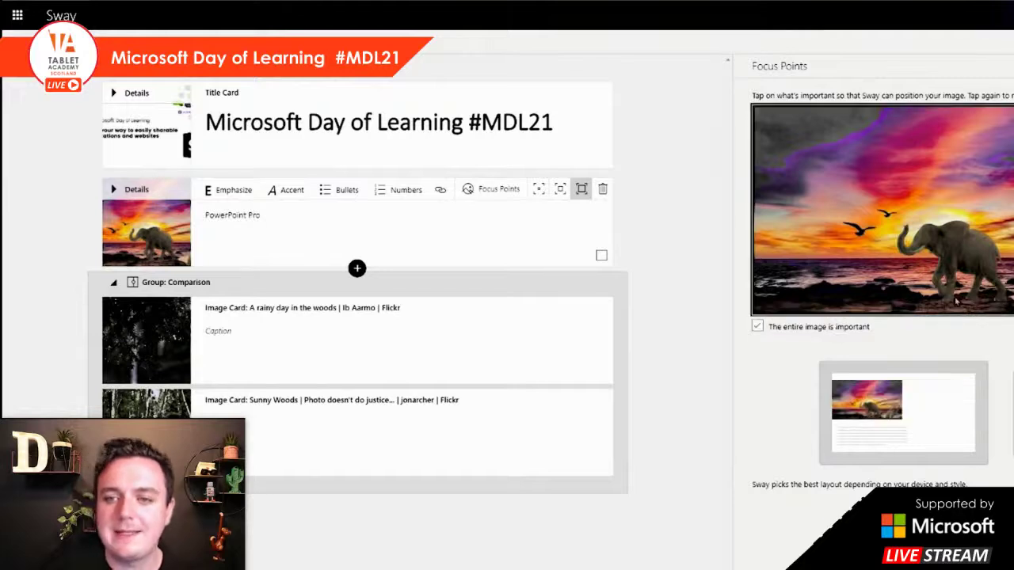
click(768, 328)
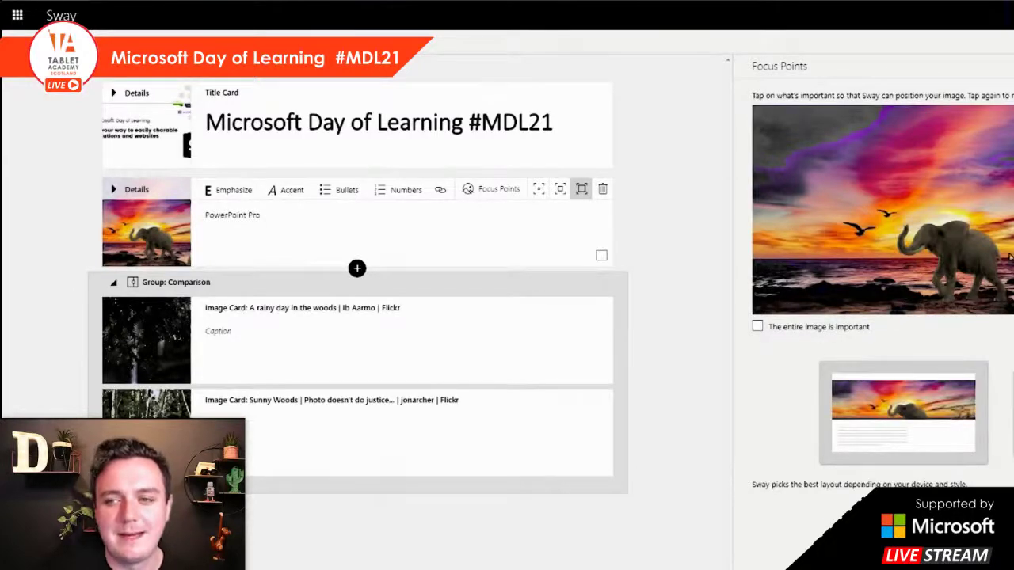
click(1002, 252)
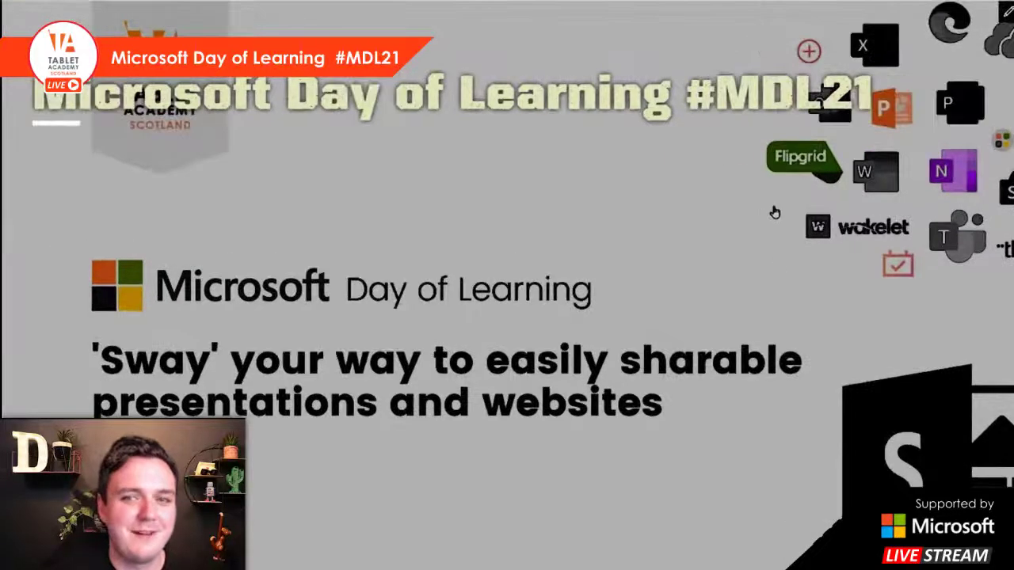
Preview the Sway from the title through the elephant picture to the woods comparison, and return to editing.
scroll(771, 204, down, 10)
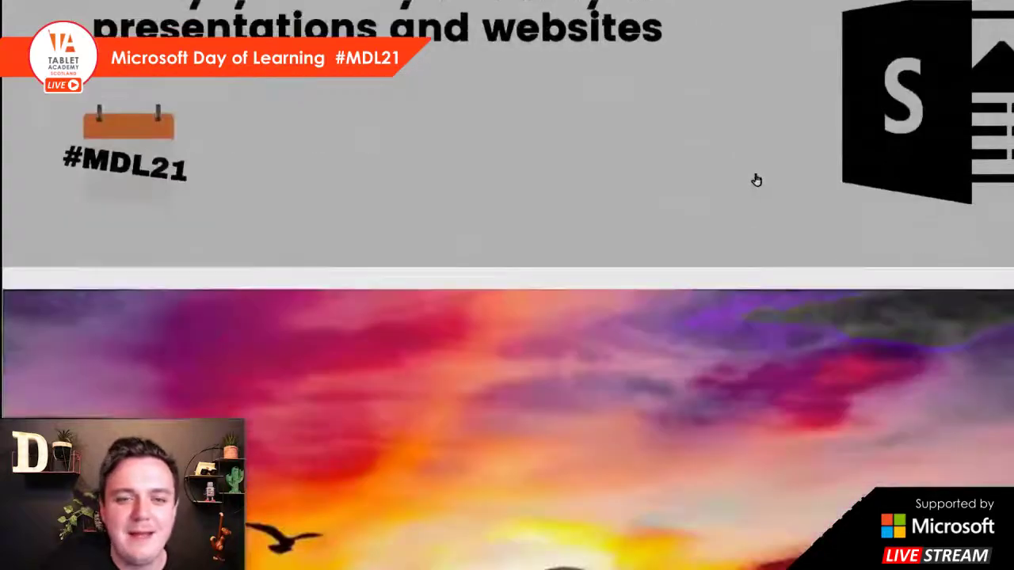
scroll(757, 181, down, 5)
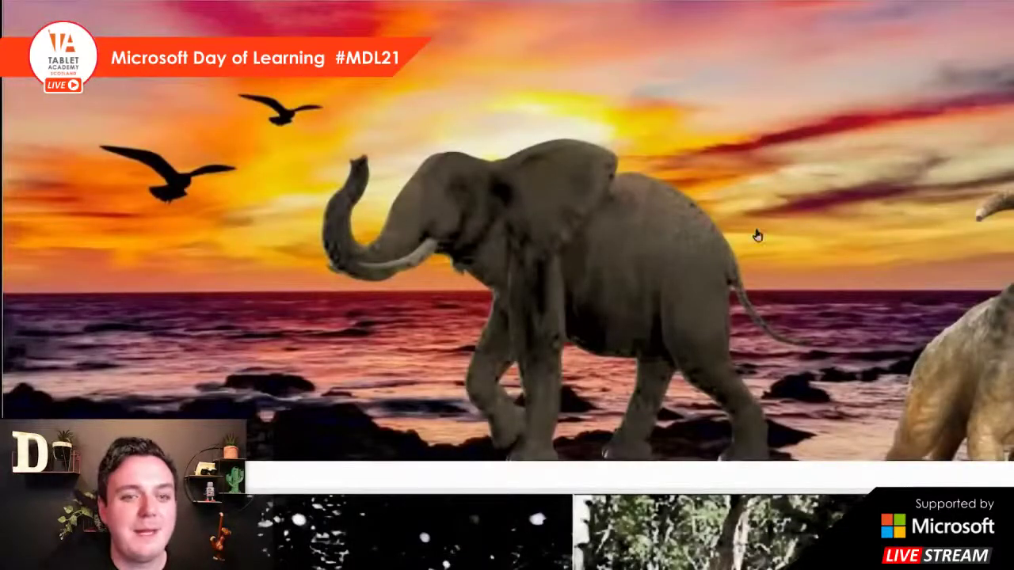
scroll(758, 235, down, 8)
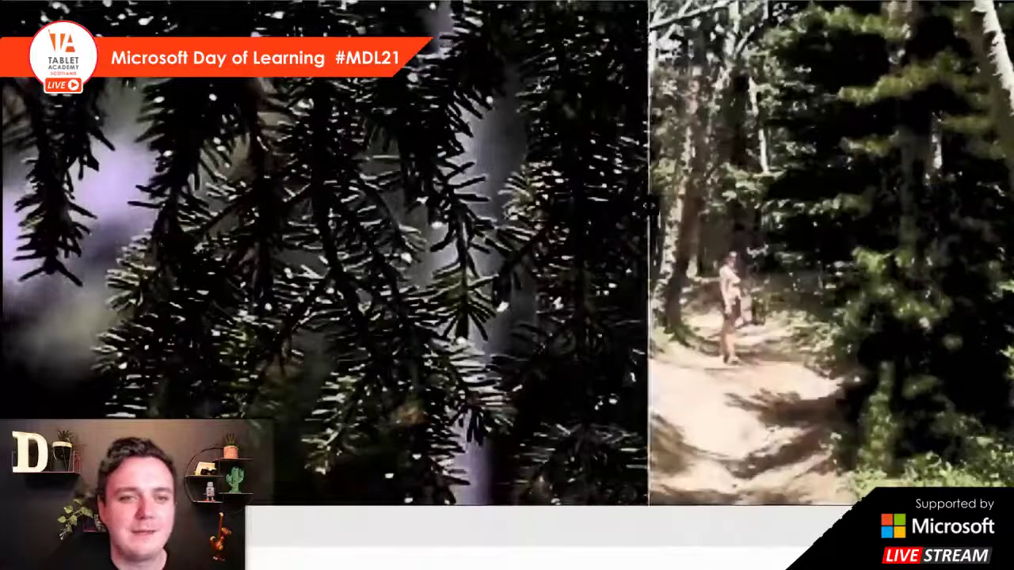
scroll(899, 219, up, 10)
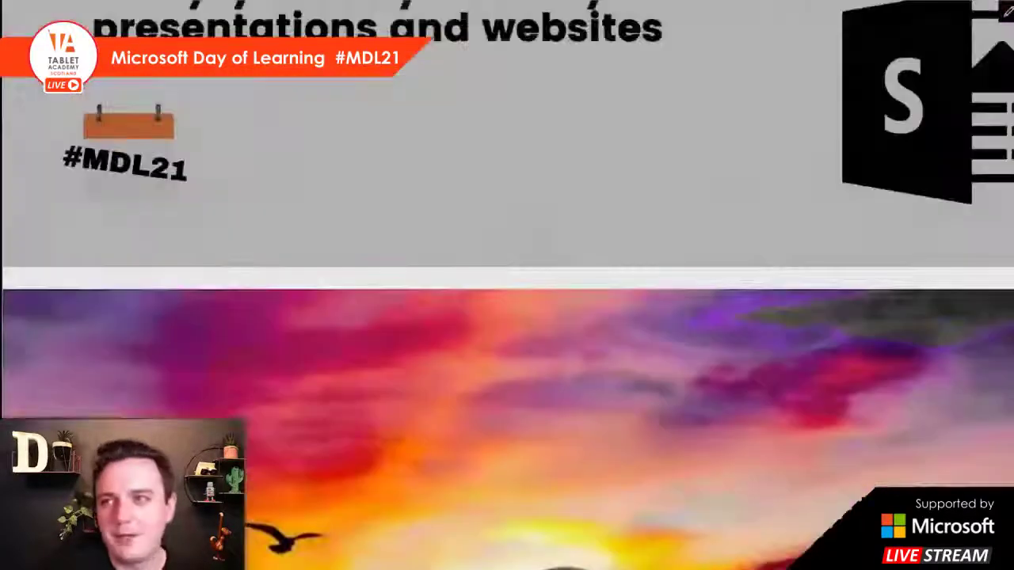
click(1007, 12)
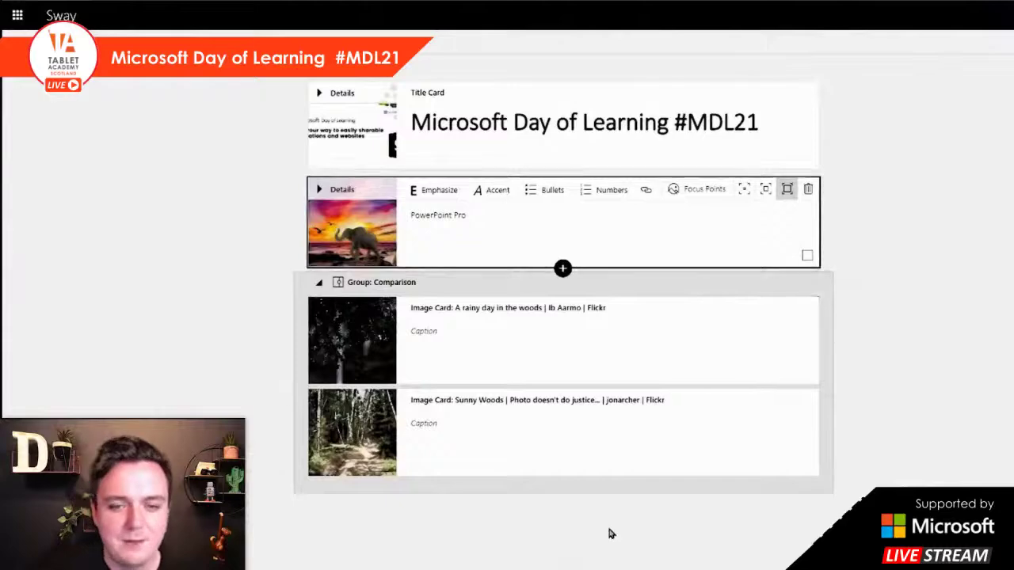
Add a Stack group below the Comparison group.
click(562, 495)
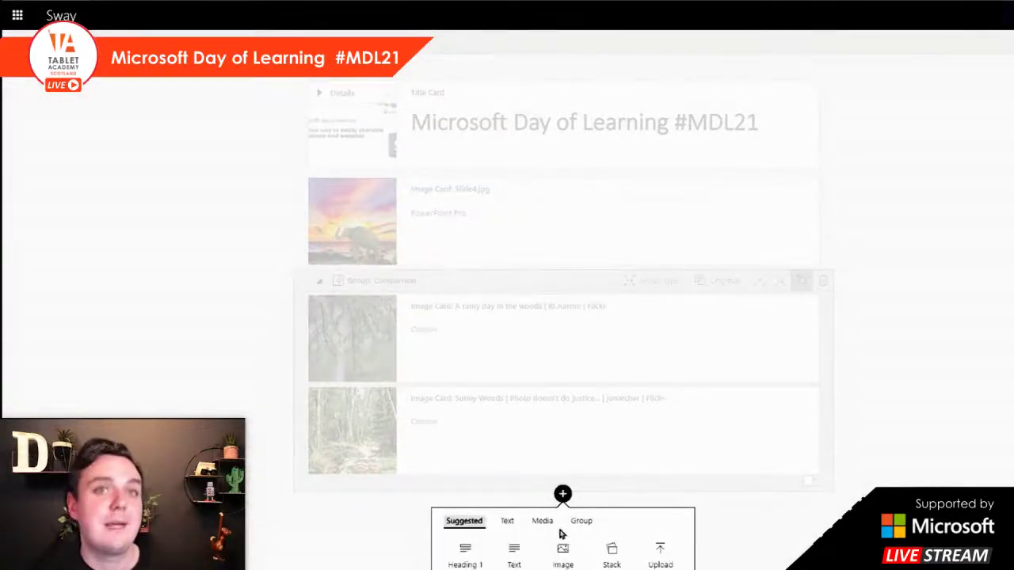
click(582, 522)
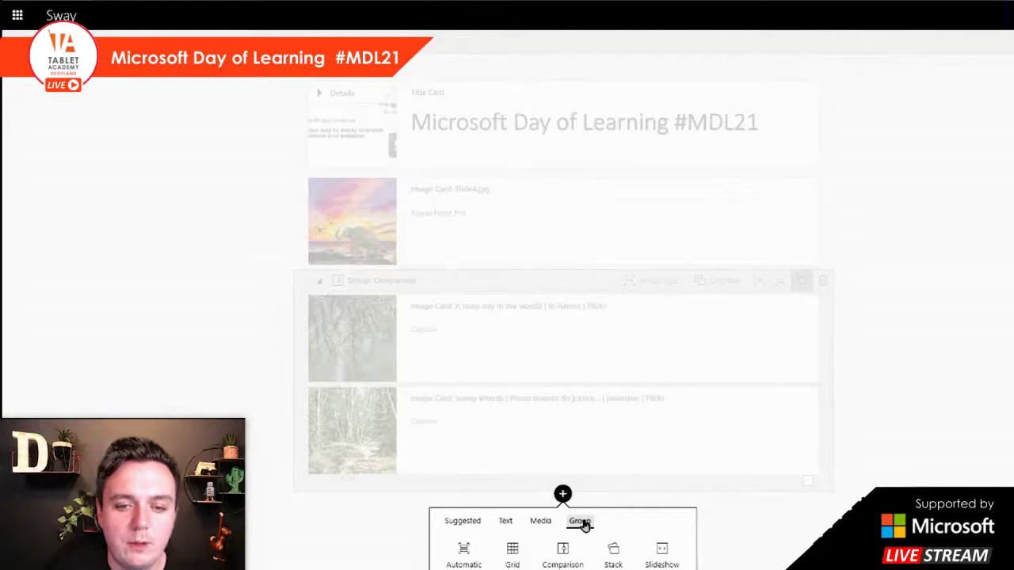
click(615, 553)
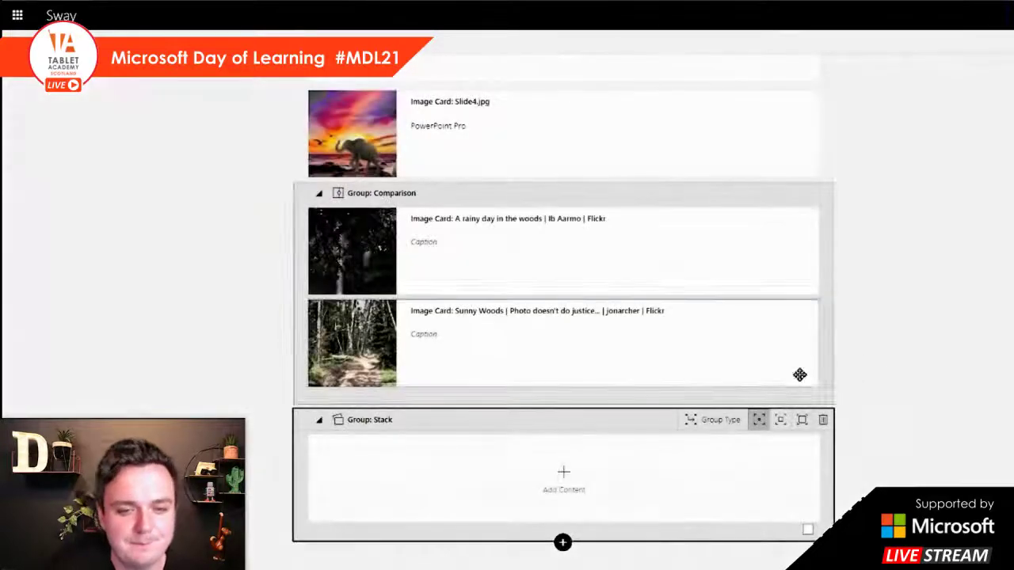
Upload the pictures Slide1 to Slide5 from the computer into the Stack group.
click(587, 491)
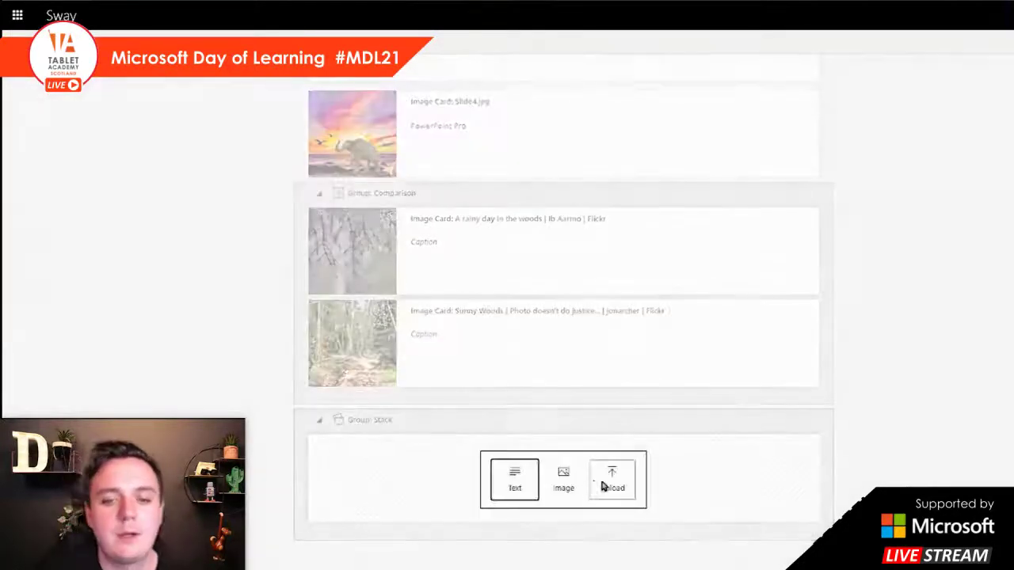
click(611, 481)
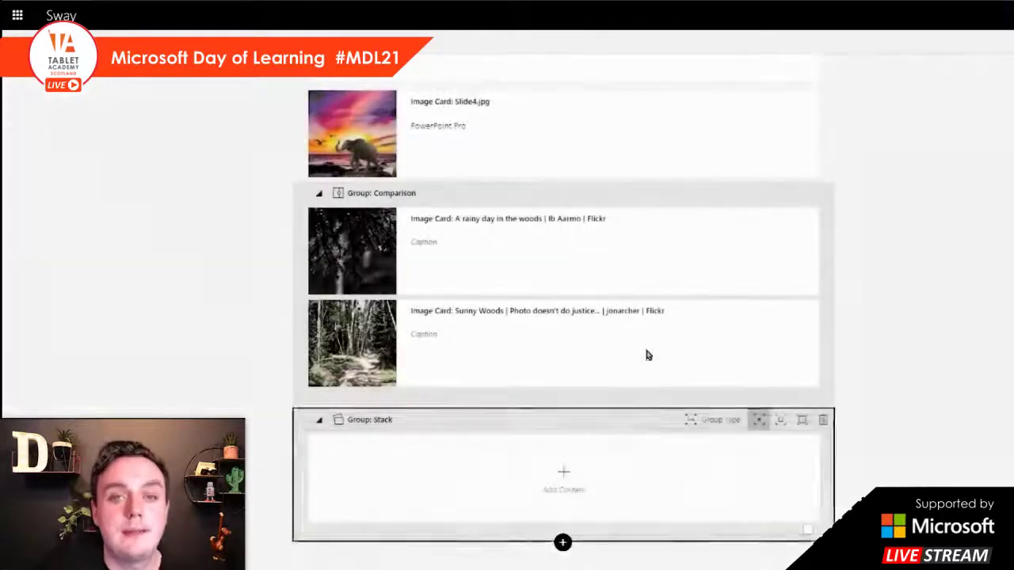
click(141, 62)
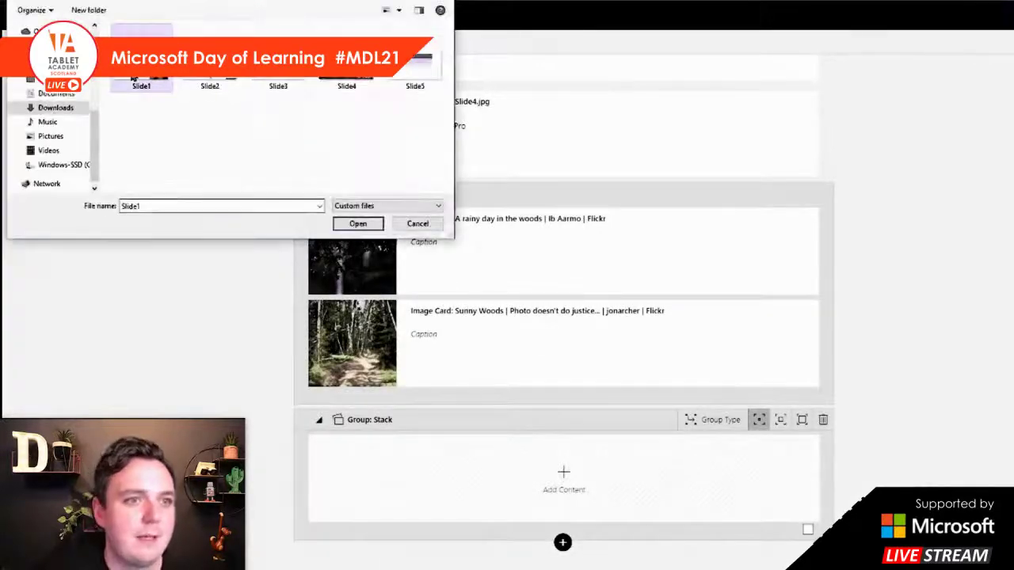
shift+click(424, 70)
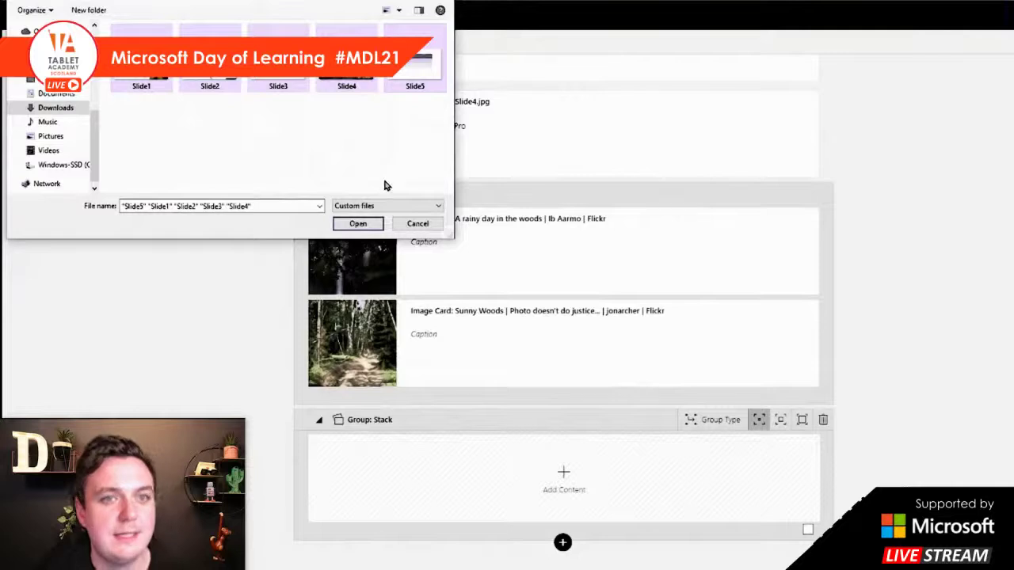
click(358, 224)
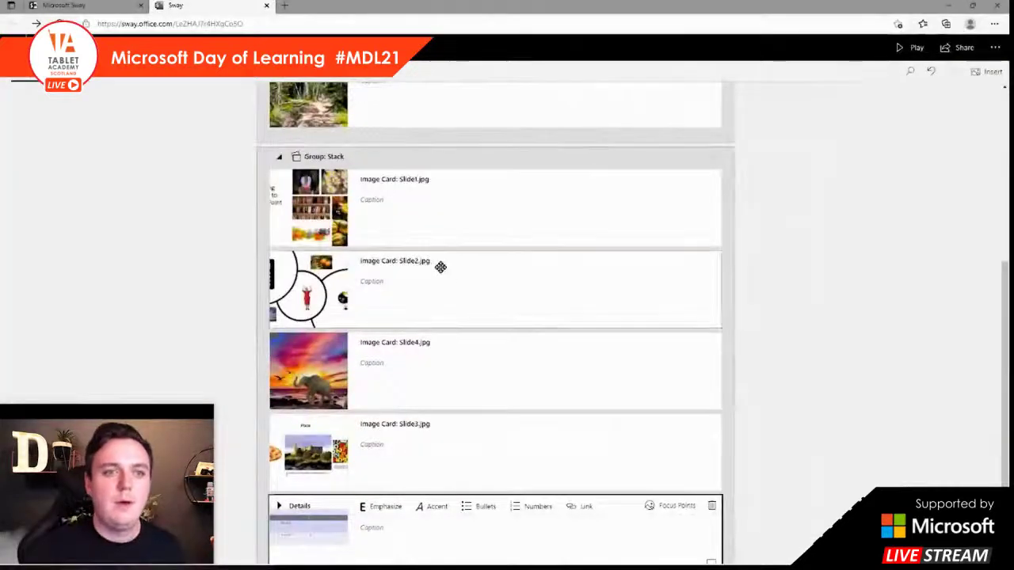
scroll(396, 222, down, 2)
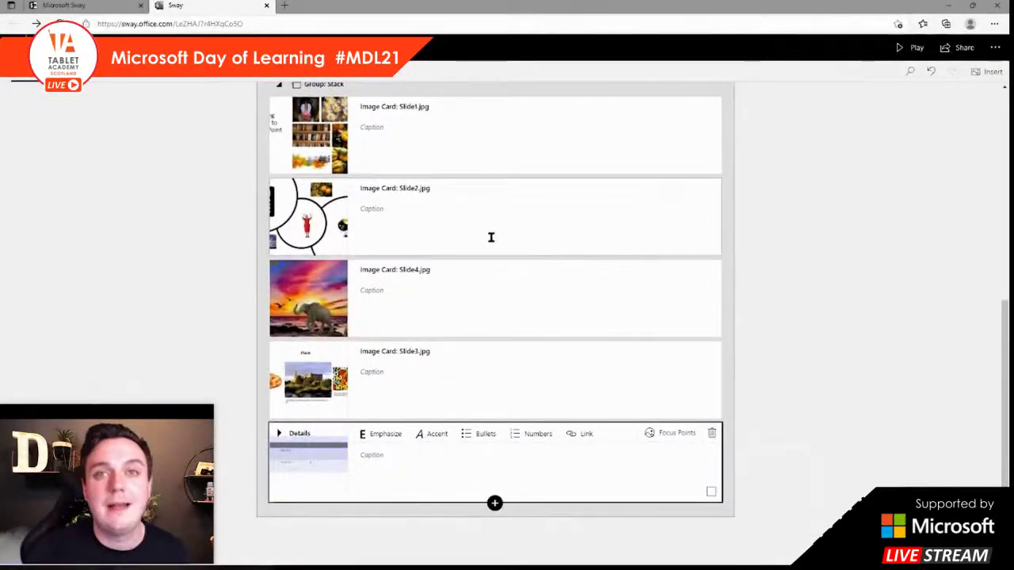
Play the Sway, switch its layout to vertical scrolling, and go to the picture stack below the woods comparison.
click(911, 48)
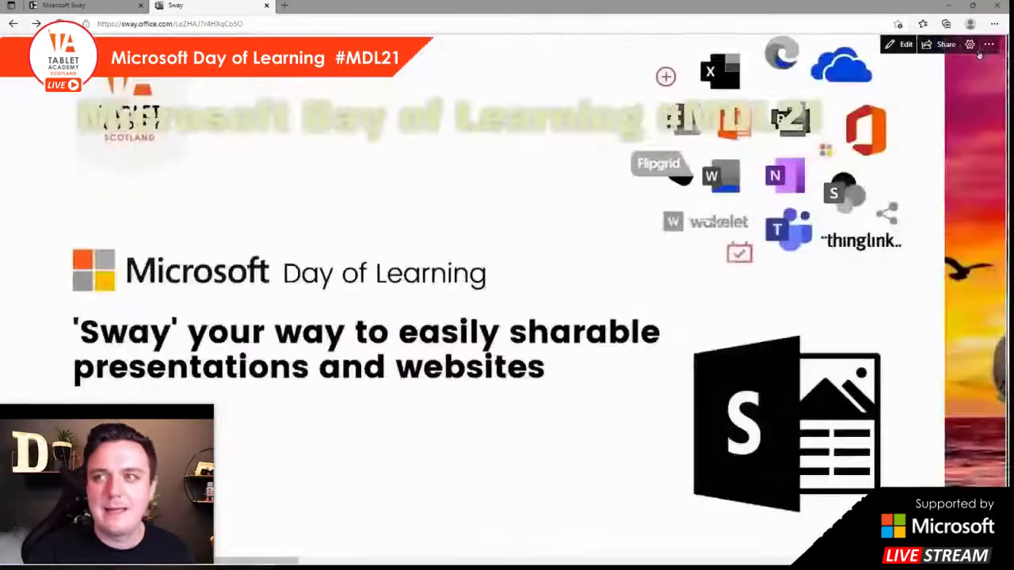
click(970, 45)
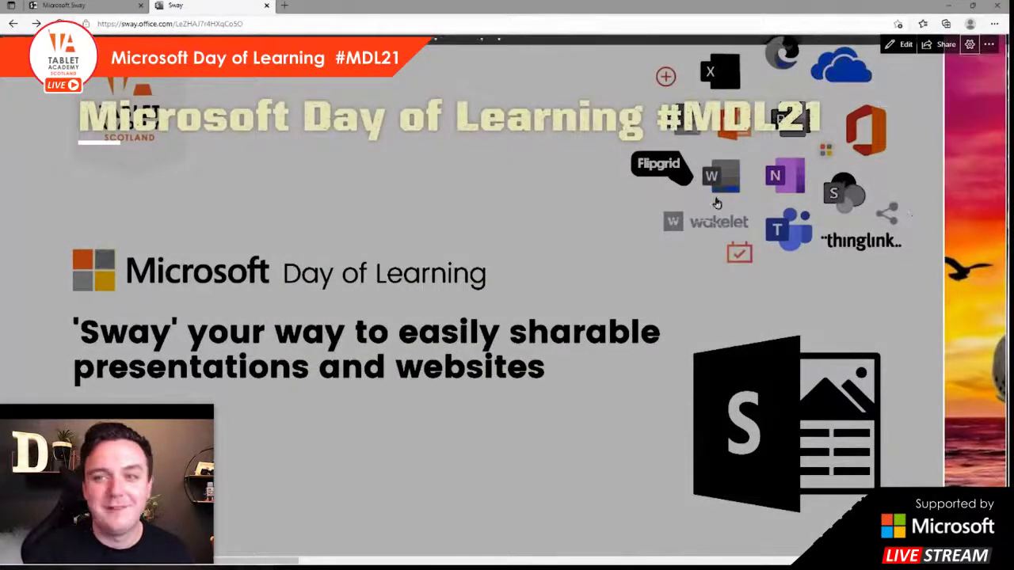
scroll(645, 154, down, 10)
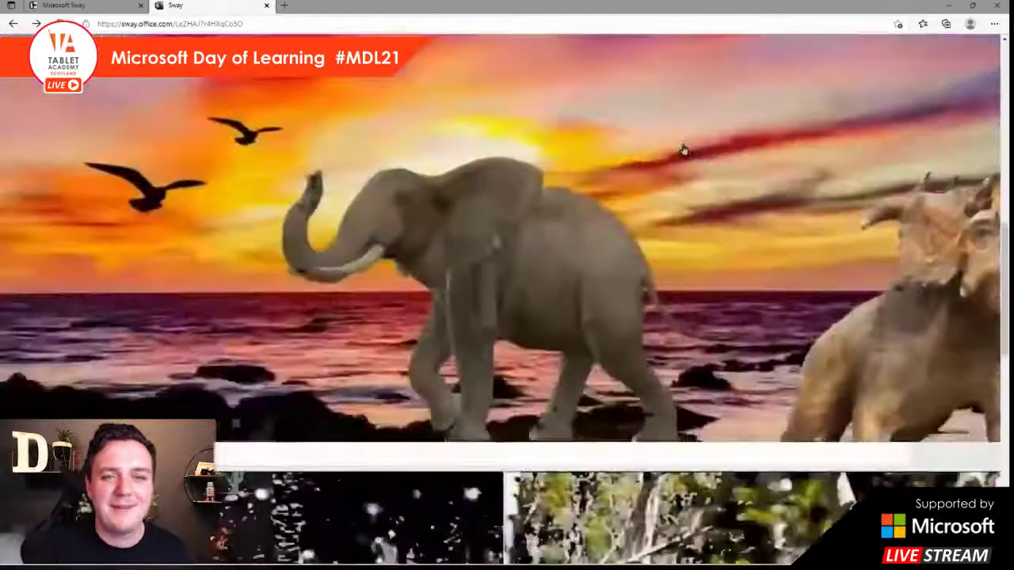
scroll(685, 56, down, 2)
scroll(674, 148, down, 1)
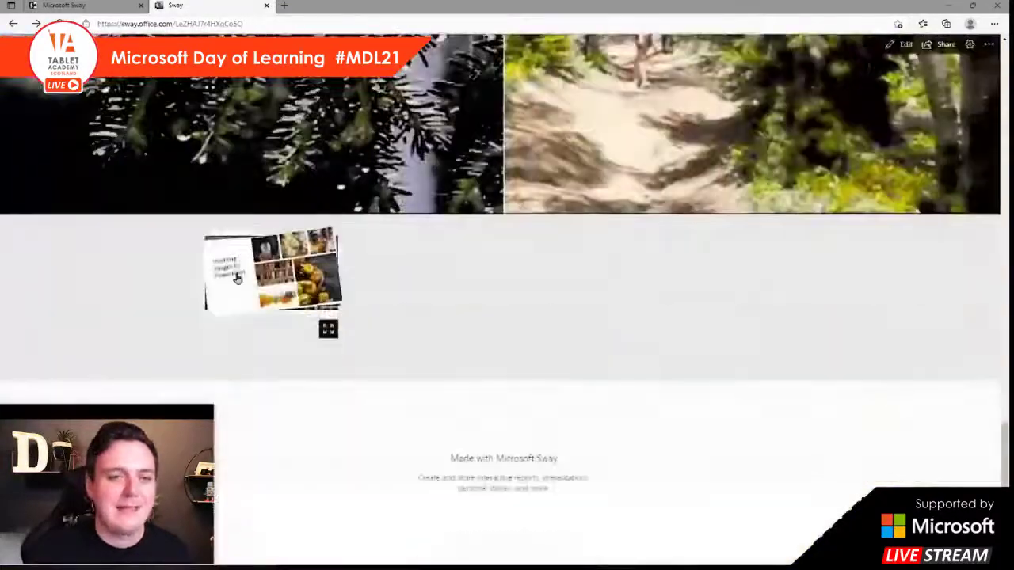
View the stack's first picture full screen, then flip to the second and browse onward full screen before closing the view.
click(334, 335)
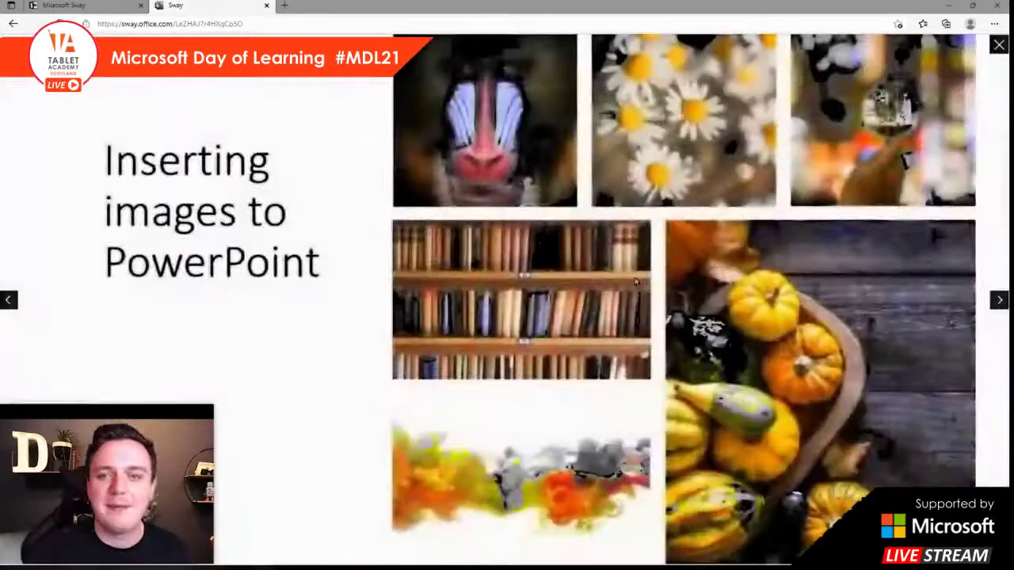
key(Escape)
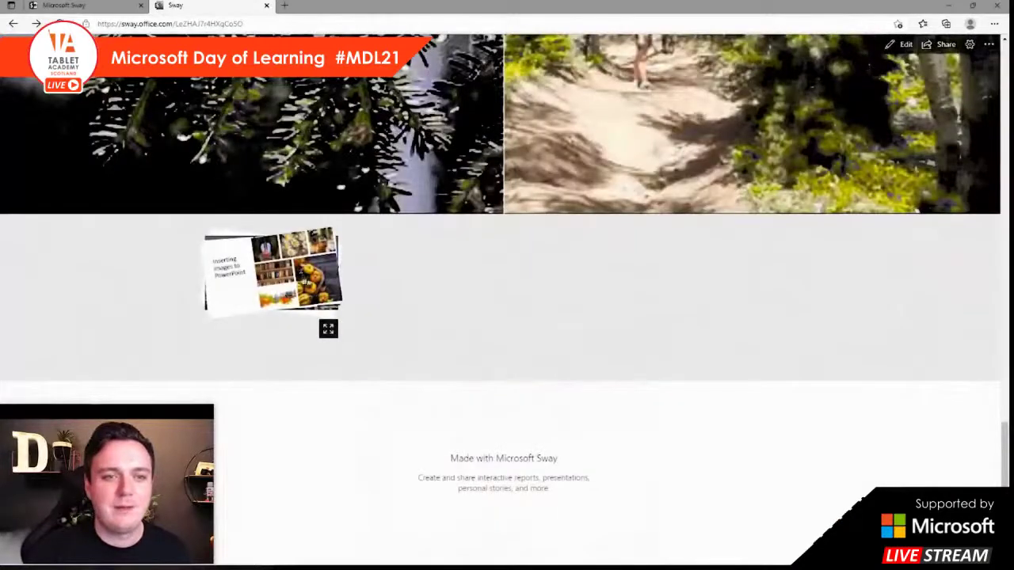
click(320, 294)
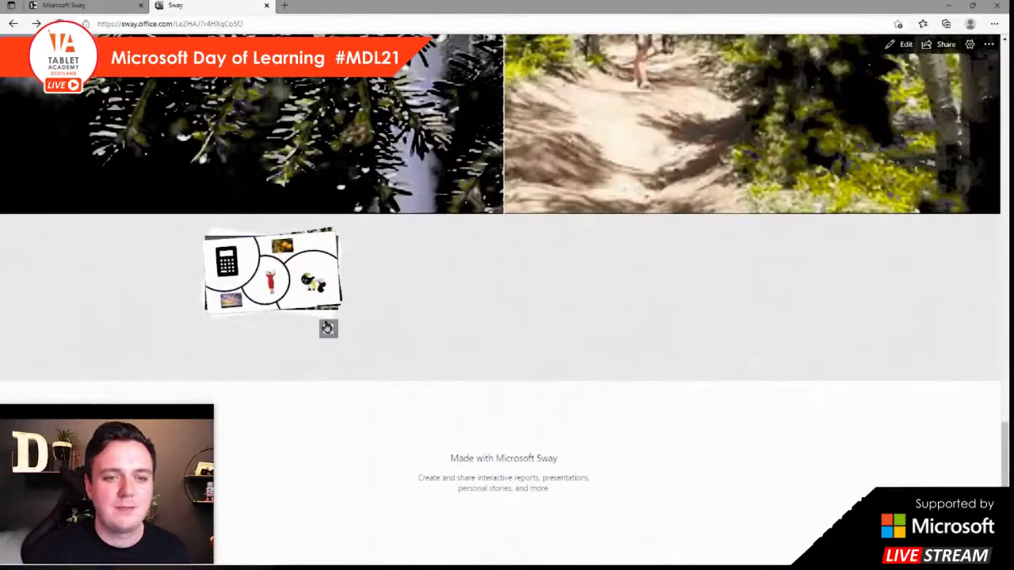
click(328, 329)
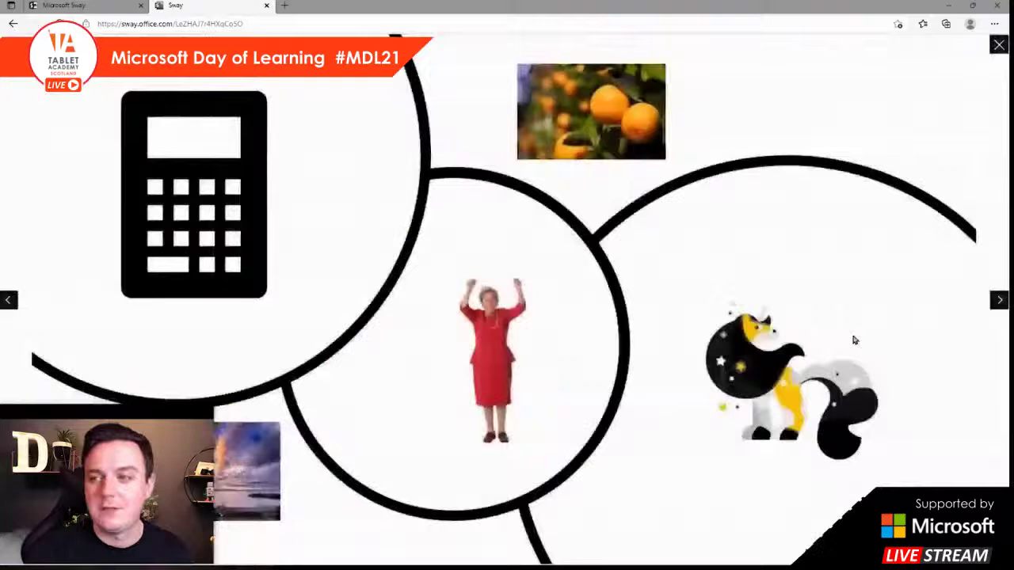
click(1000, 299)
click(999, 44)
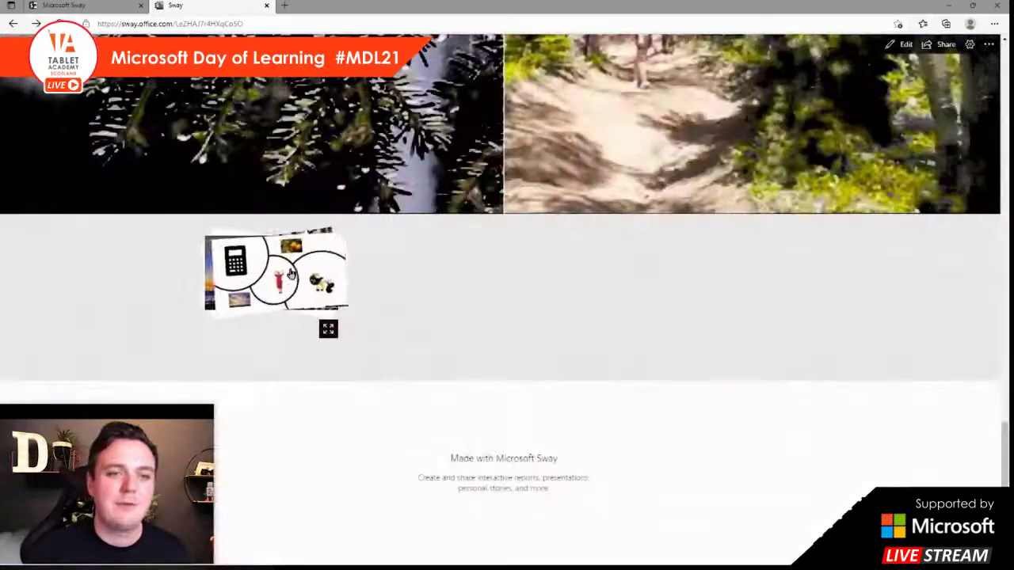
Flip through the pictures of the stack one by one within the page.
click(266, 260)
click(287, 268)
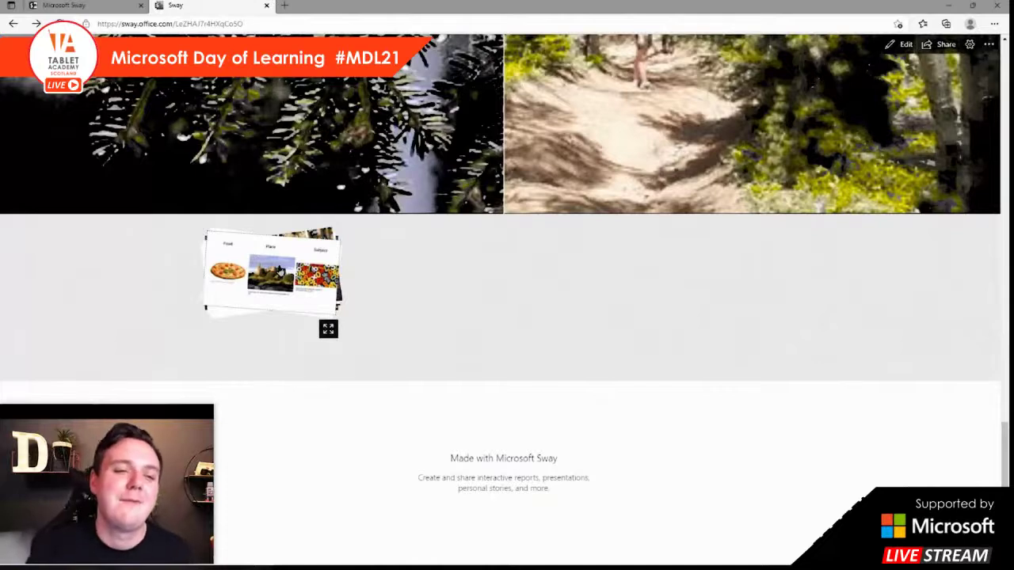
click(279, 278)
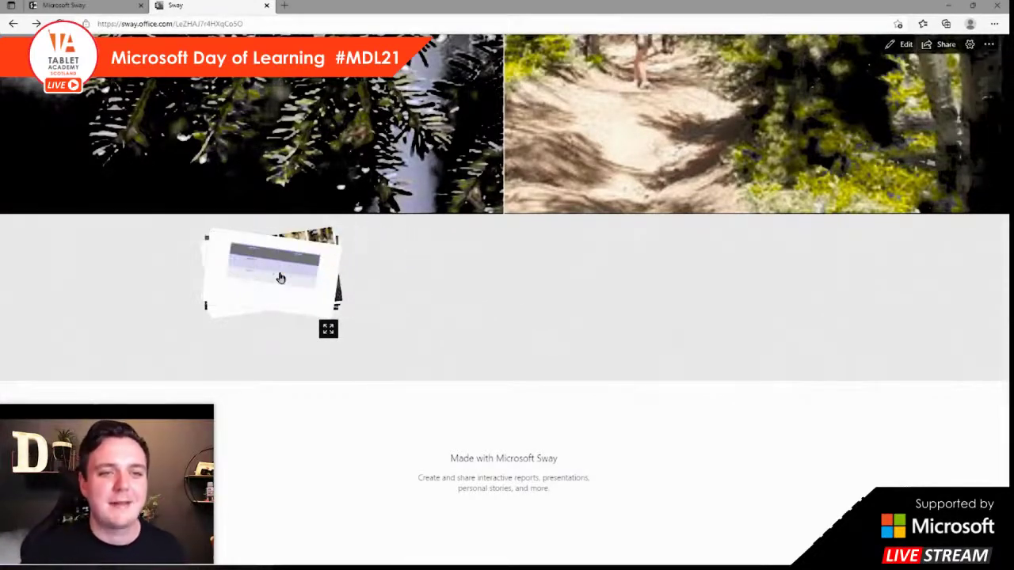
click(278, 277)
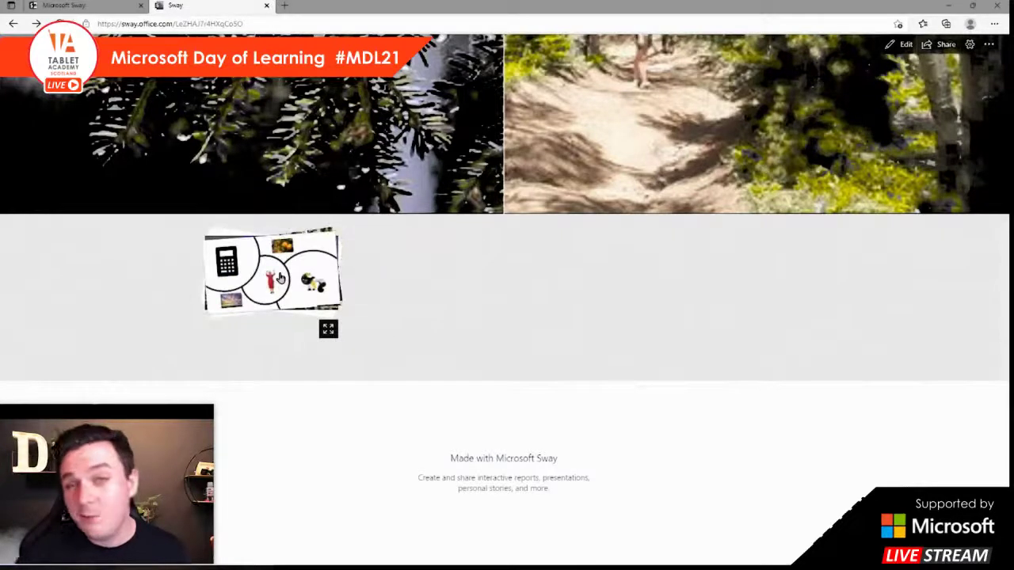
Flip to the next picture in the stack, then return to editing the Sway.
click(279, 277)
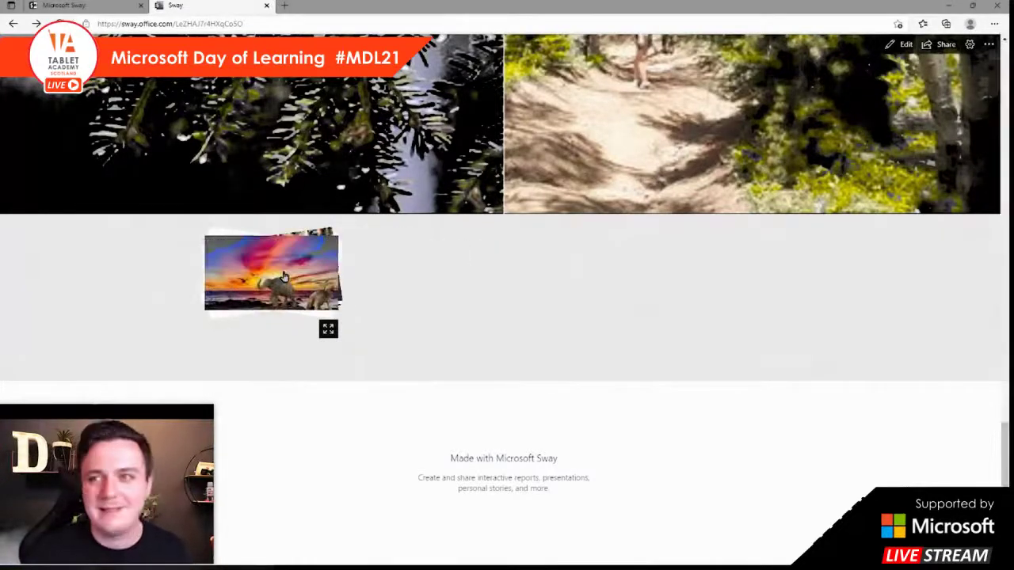
click(903, 45)
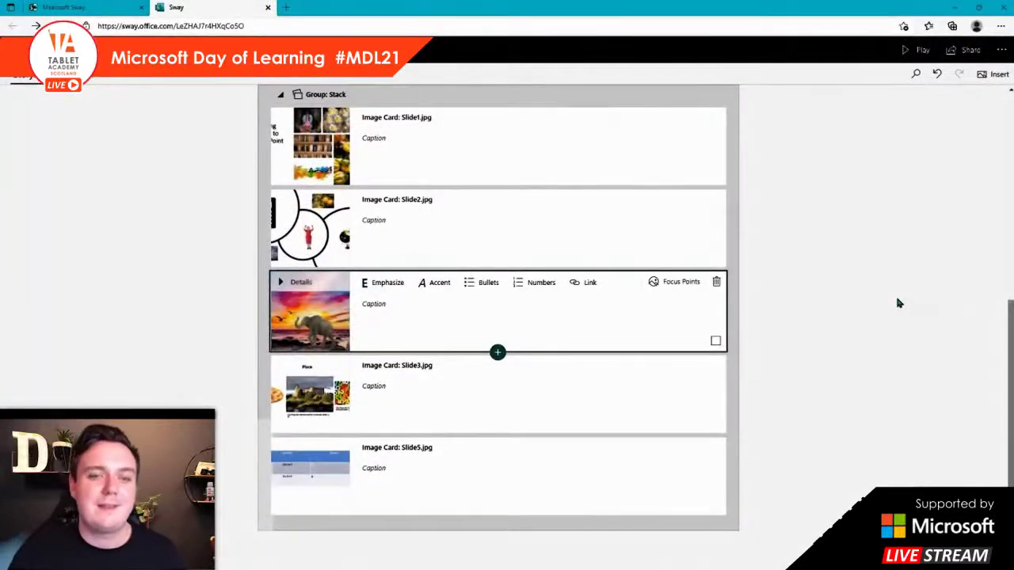
Review the group types that can be inserted below the Stack group, then dismiss the choices without inserting one.
click(492, 537)
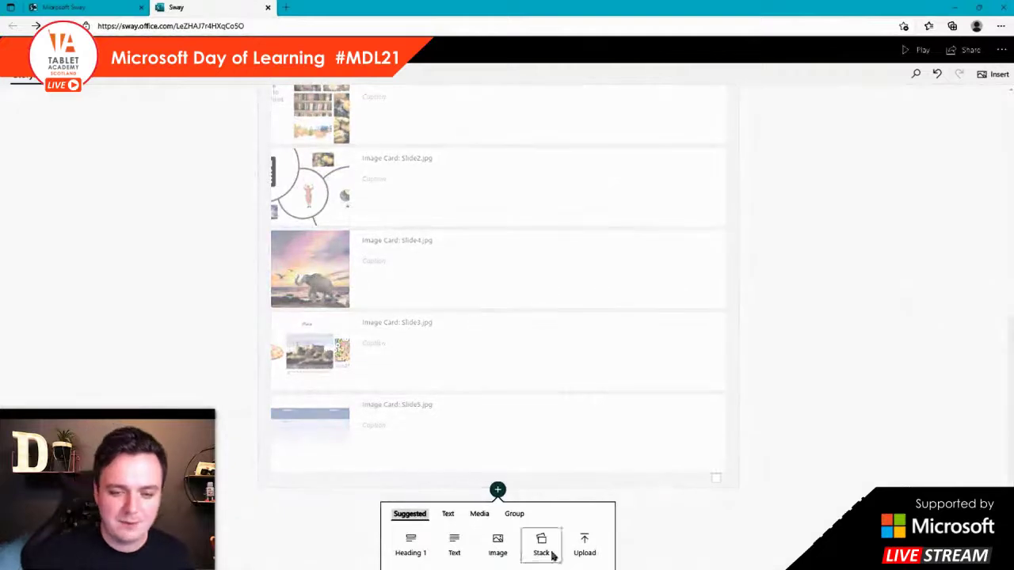
click(511, 515)
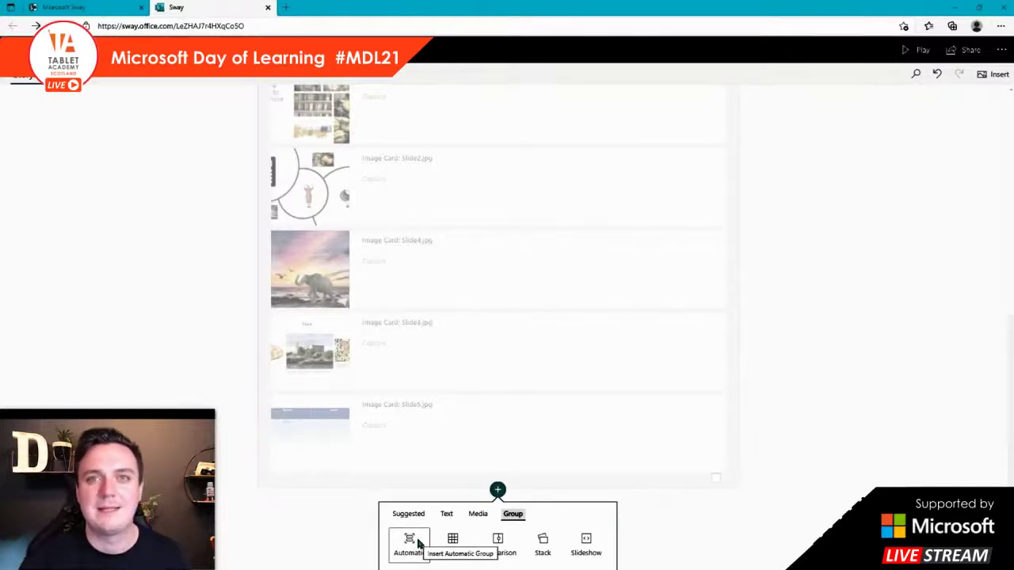
click(830, 368)
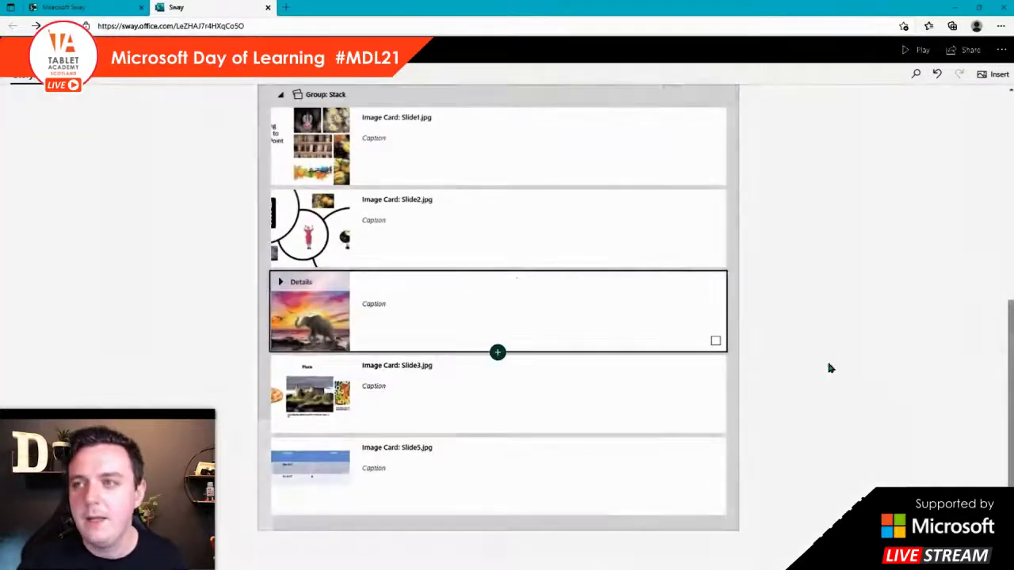
Open the settings for this Sway and set its language to English (United Kingdom).
scroll(830, 368, up, 3)
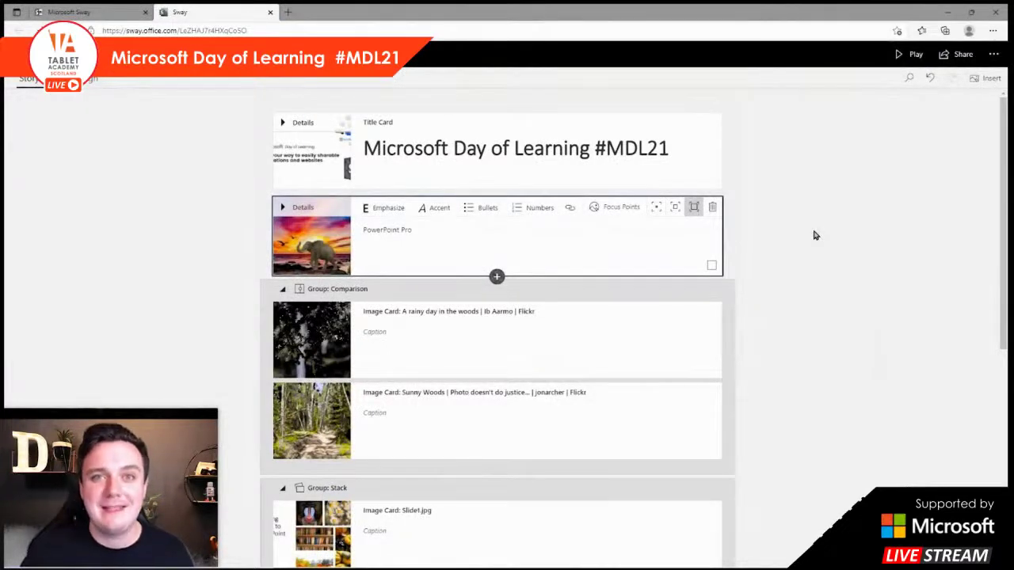
click(993, 54)
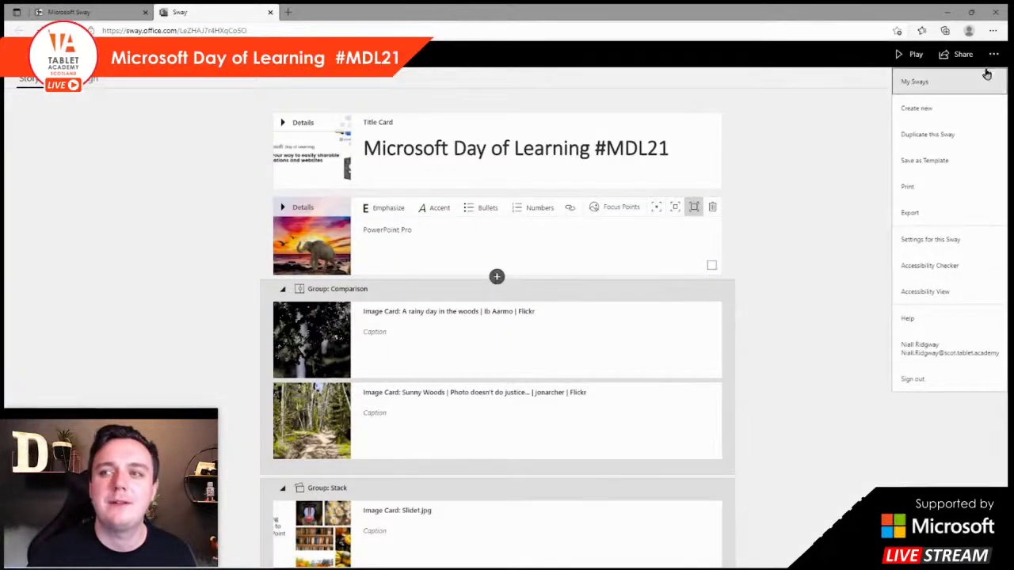
click(958, 239)
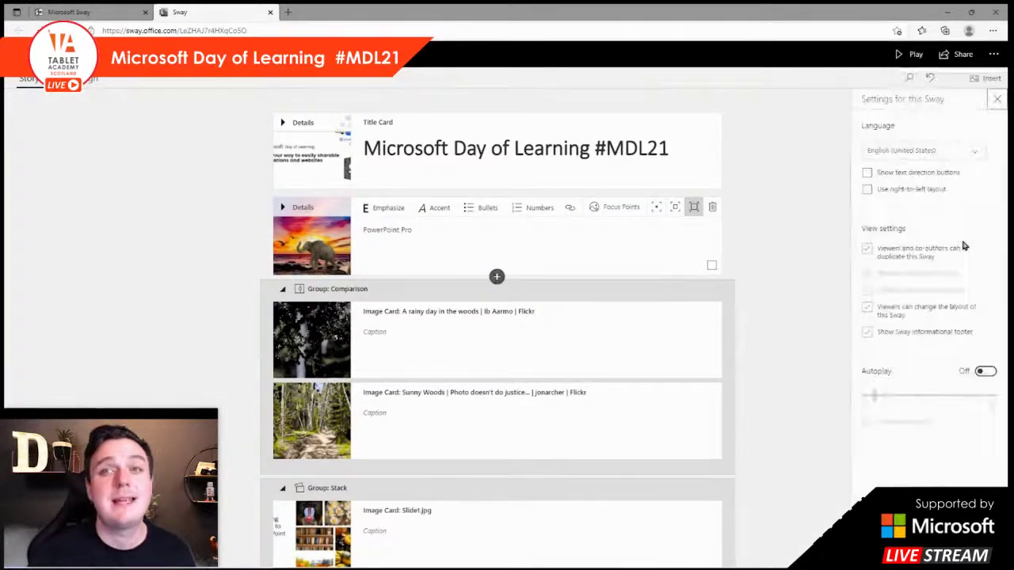
click(957, 152)
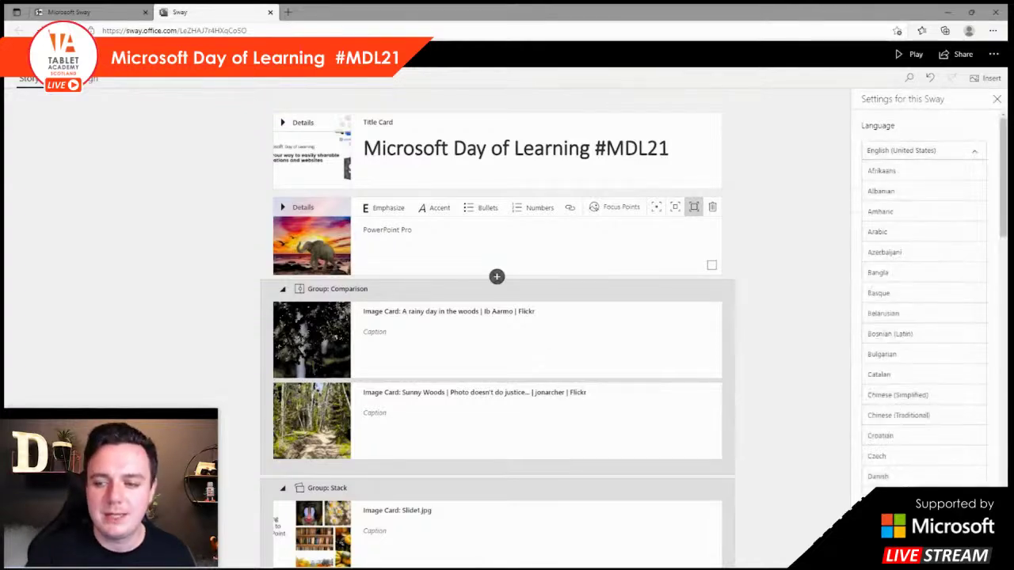
click(978, 234)
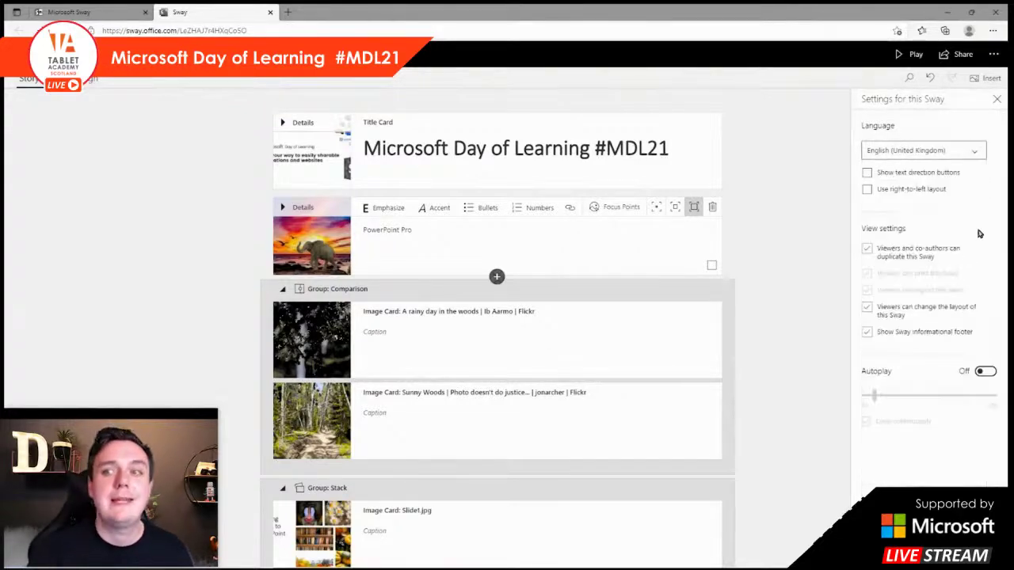
Try the text direction buttons on and off, then the permission for viewers and co-authors to duplicate the Sway off and on.
click(949, 176)
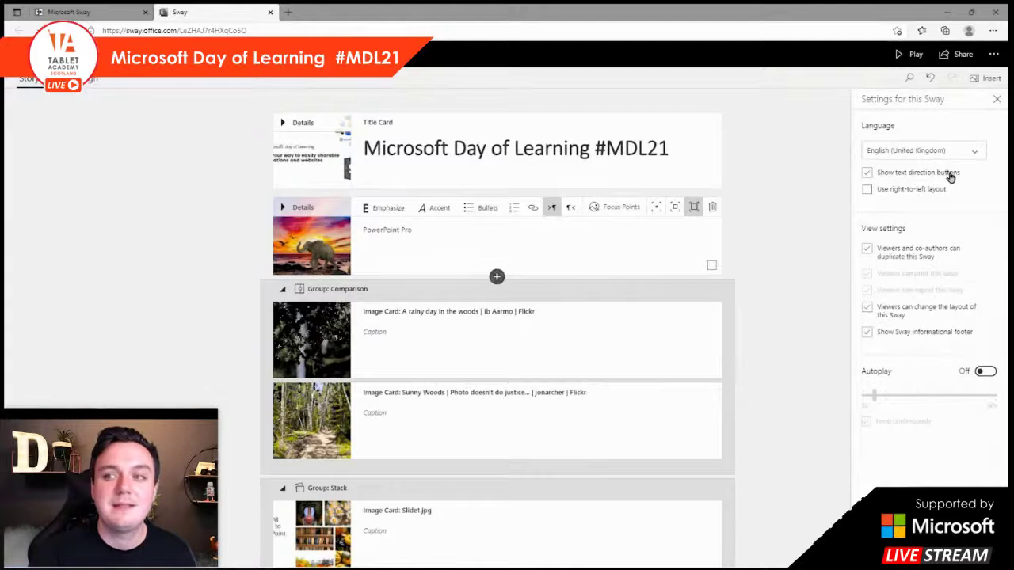
click(951, 176)
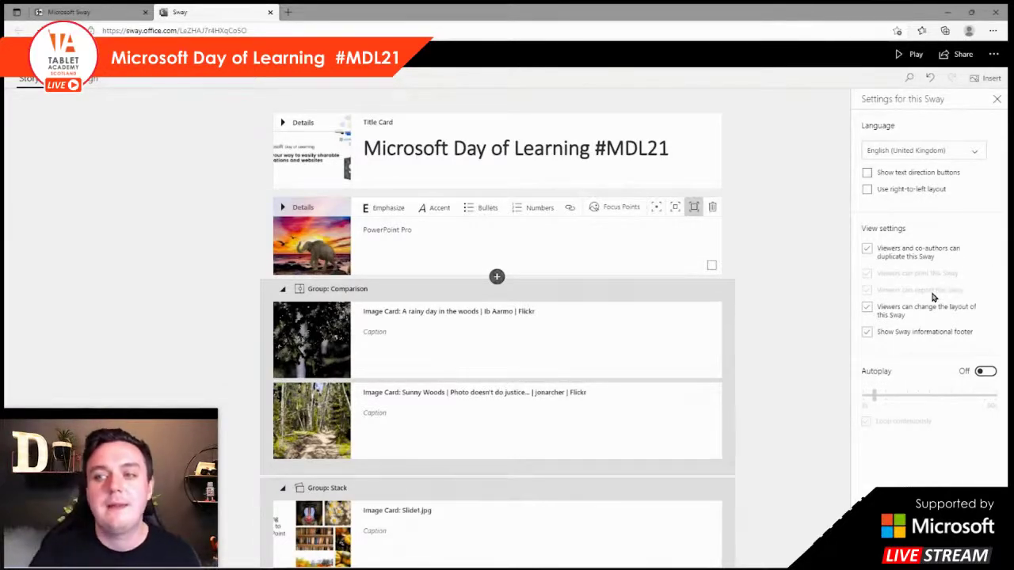
click(918, 255)
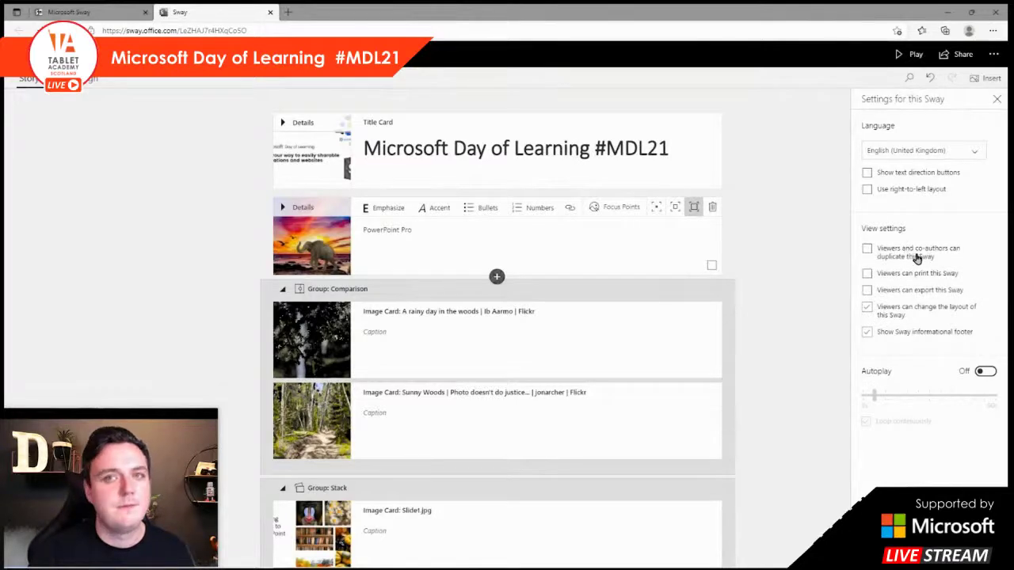
click(916, 257)
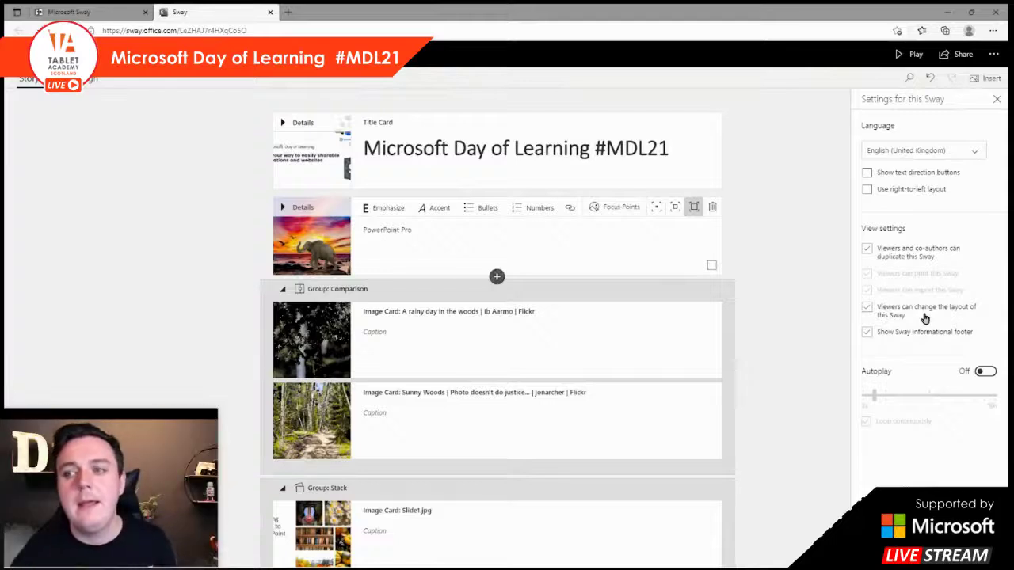
click(923, 317)
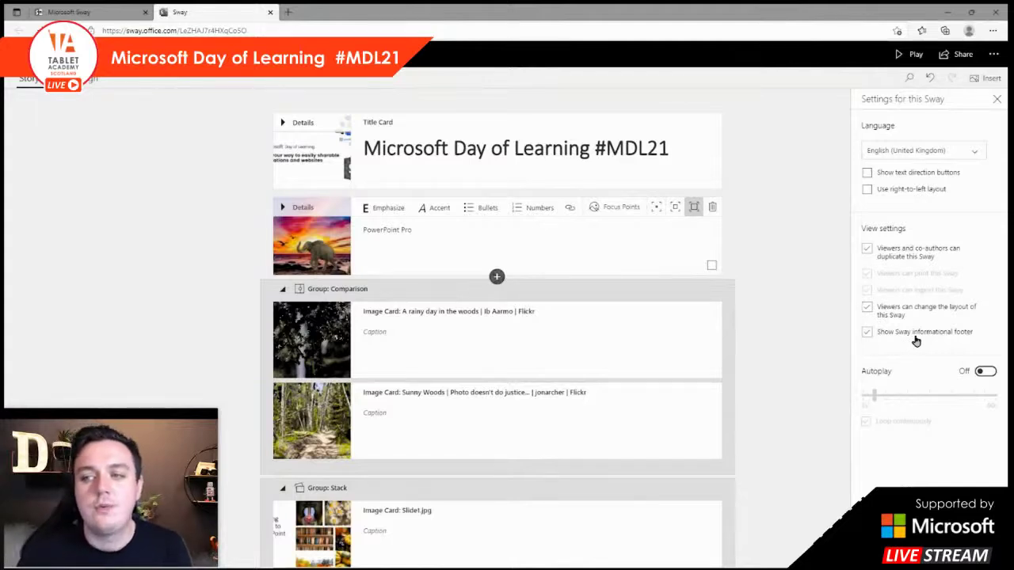
Turn on Autoplay for the Sway with a 5-second interval and continuous looping.
click(987, 371)
mouse_move(875, 401)
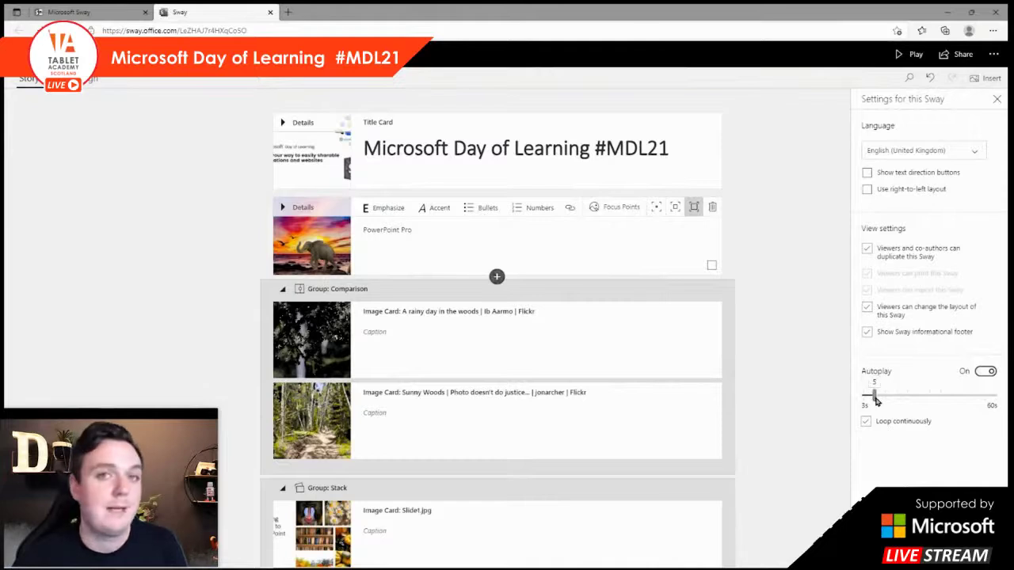
mouse_move(875, 401)
mouse_down()
mouse_move(903, 402)
mouse_move(874, 403)
mouse_up()
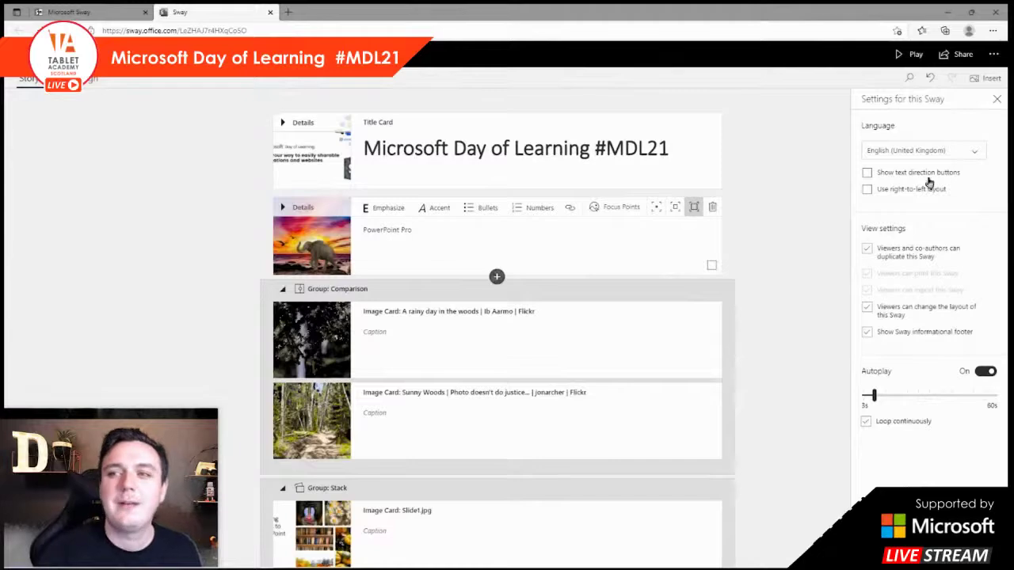
Play the Sway with autoplay from the title through the elephant image and woods comparison to the picture stack, then back to the start.
click(915, 55)
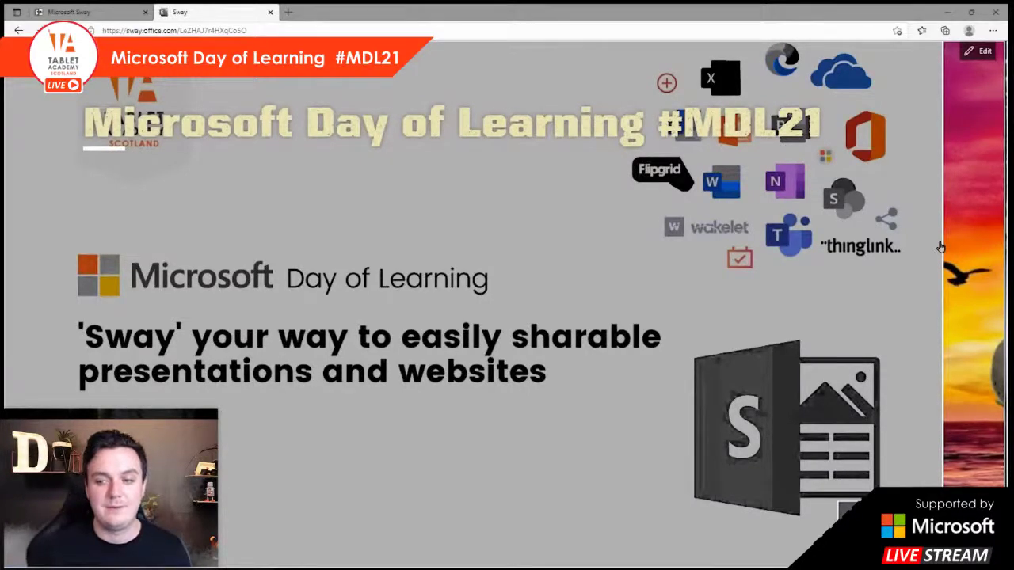
scroll(940, 248, down, 5)
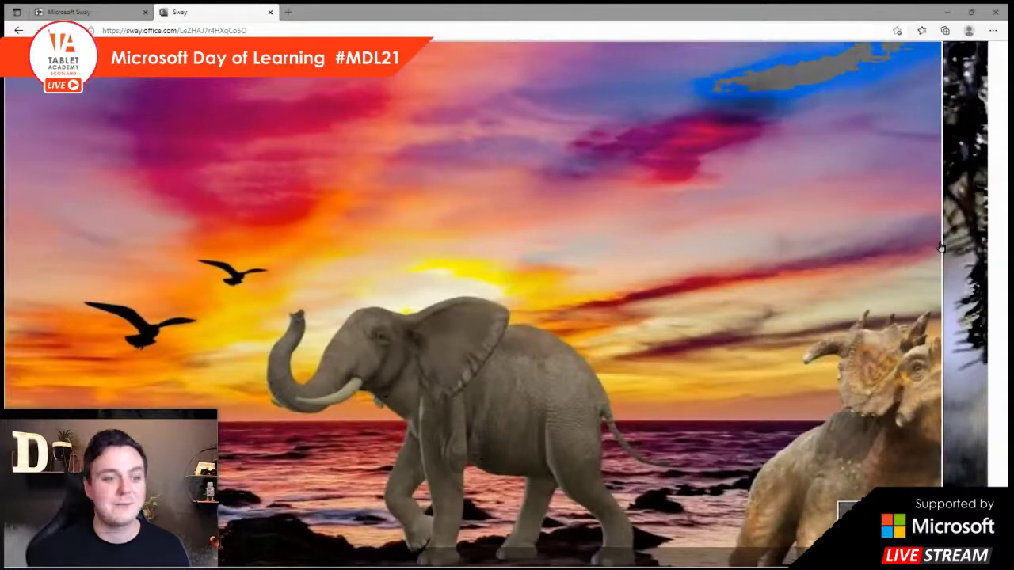
scroll(940, 247, down, 5)
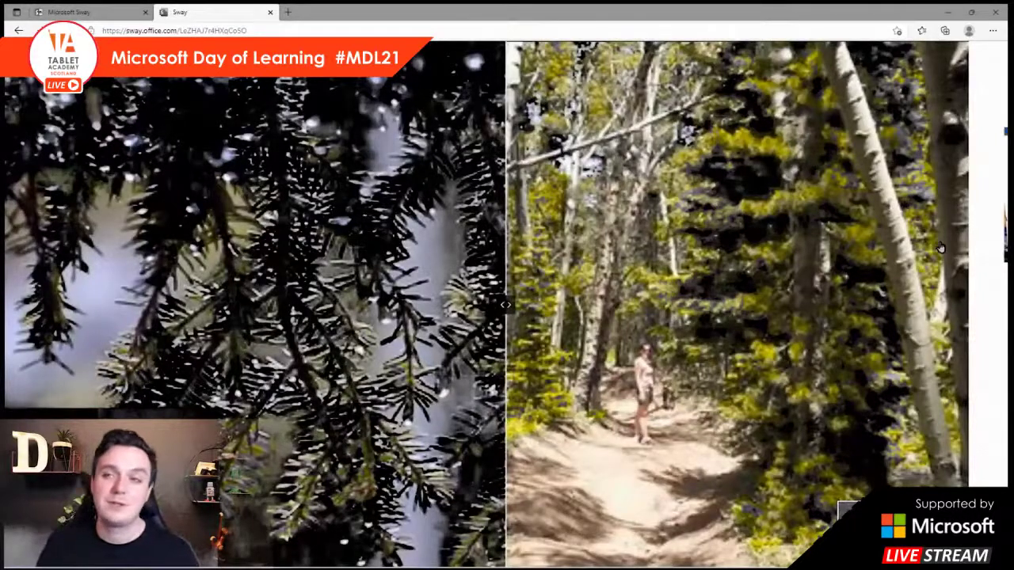
scroll(940, 248, down, 3)
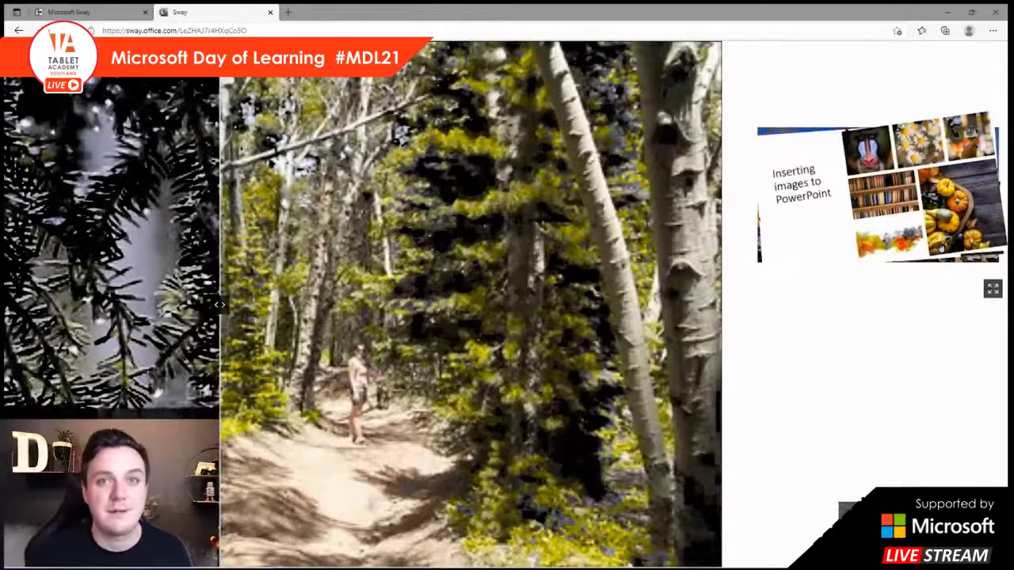
scroll(940, 248, down, 3)
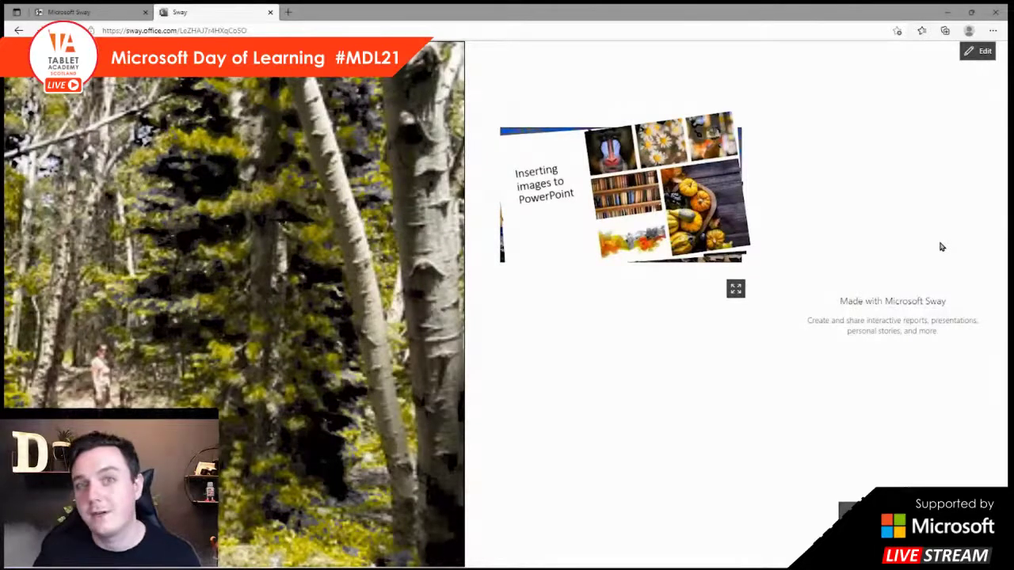
key(Home)
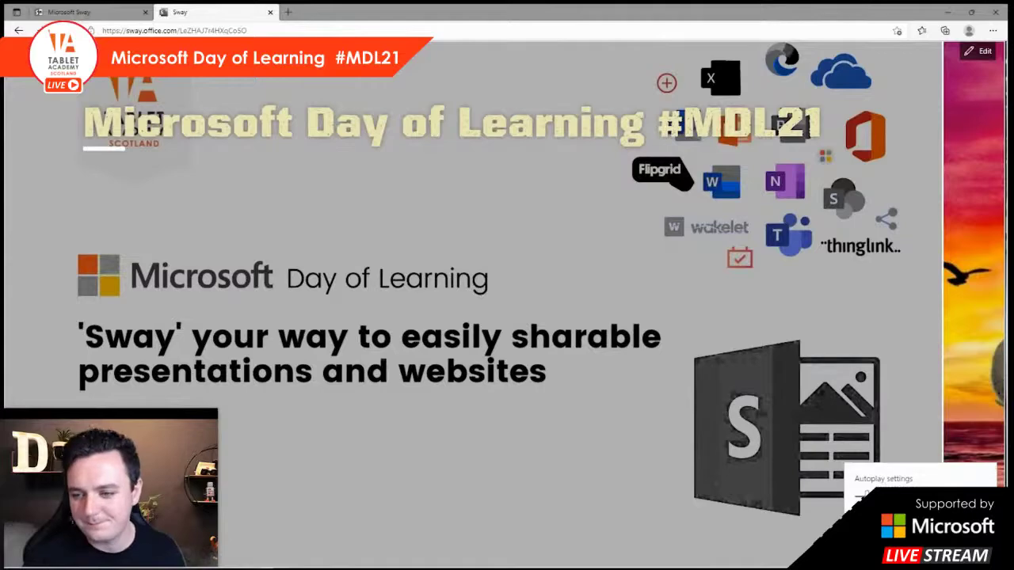
Try a longer autoplay interval without continuous looping in the playback, then return to editing and close the Sway settings.
click(987, 455)
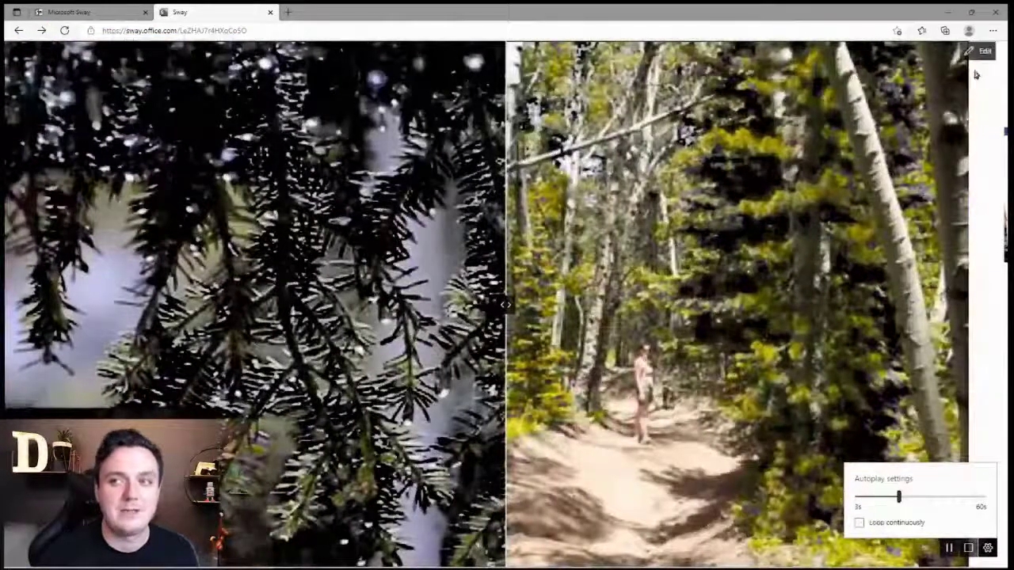
click(980, 52)
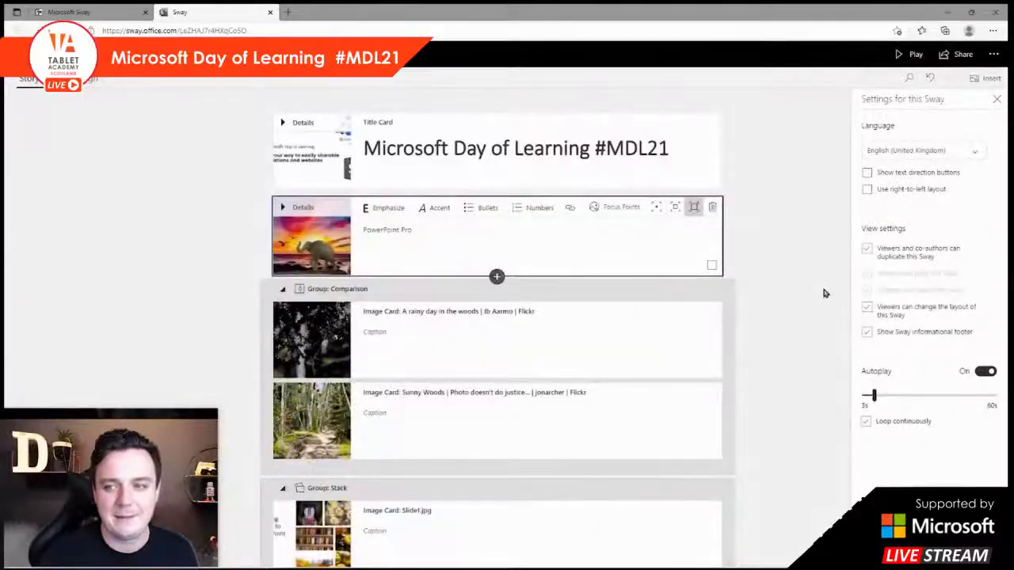
click(996, 100)
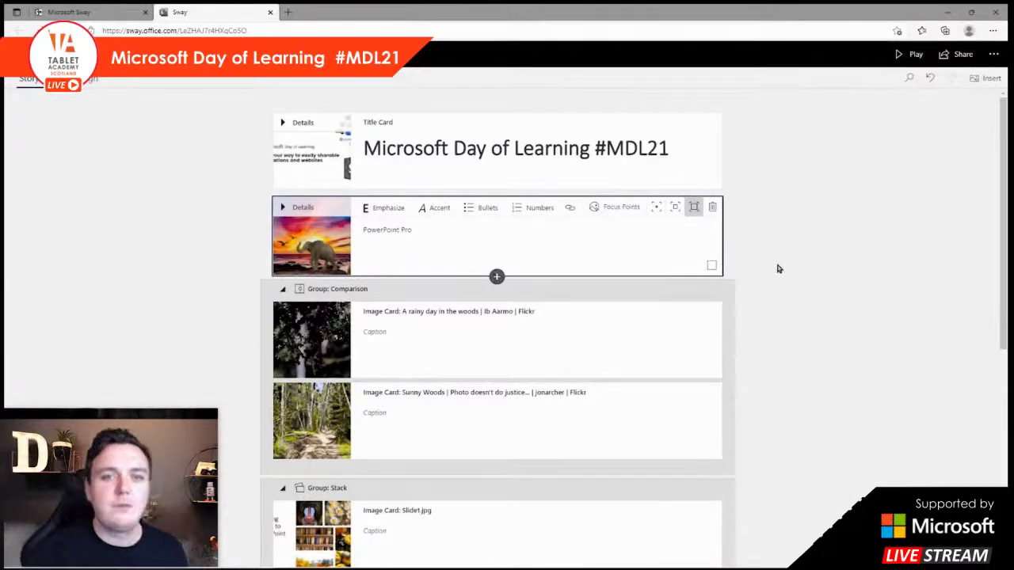
Add a text card at the end of the storyline, below the Stack group.
scroll(792, 265, down, 5)
scroll(791, 275, up, 3)
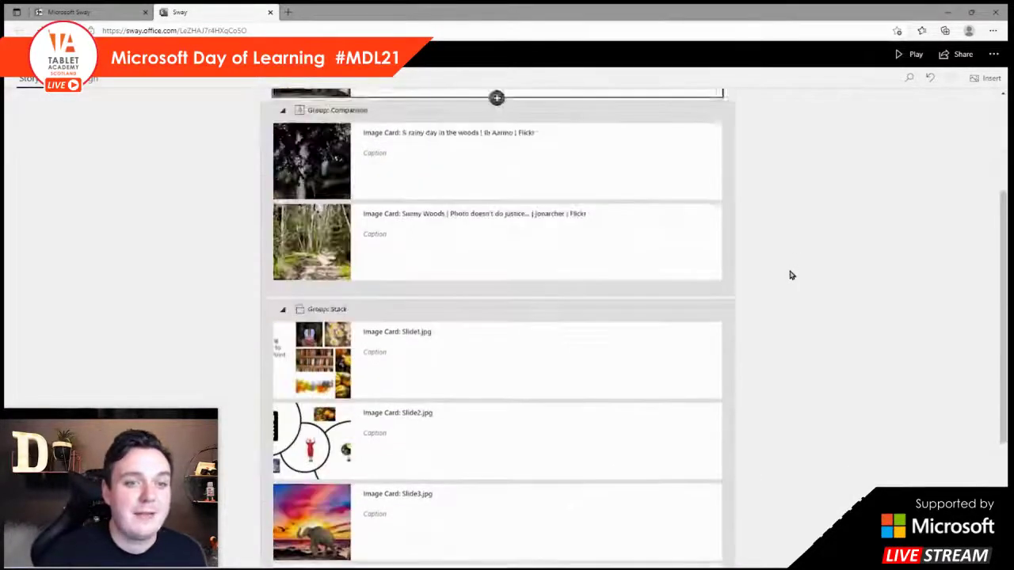
scroll(790, 275, up, 3)
click(476, 261)
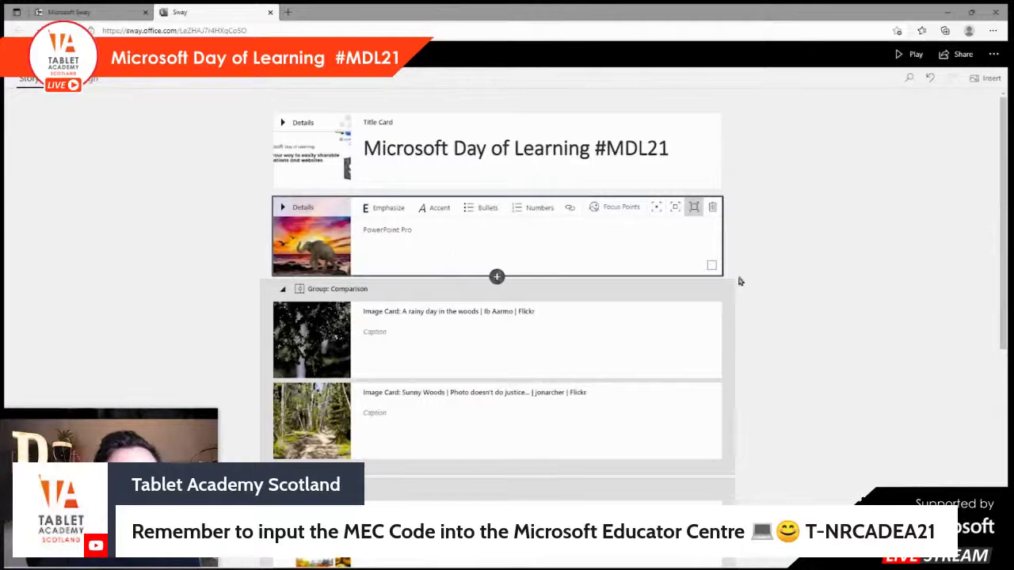
scroll(523, 206, down, 2)
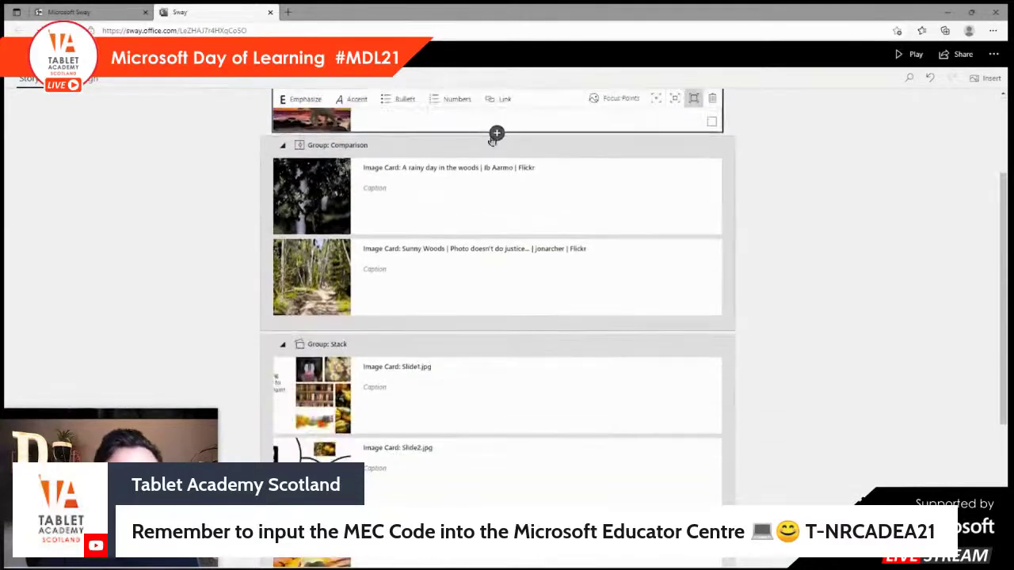
scroll(647, 230, down, 3)
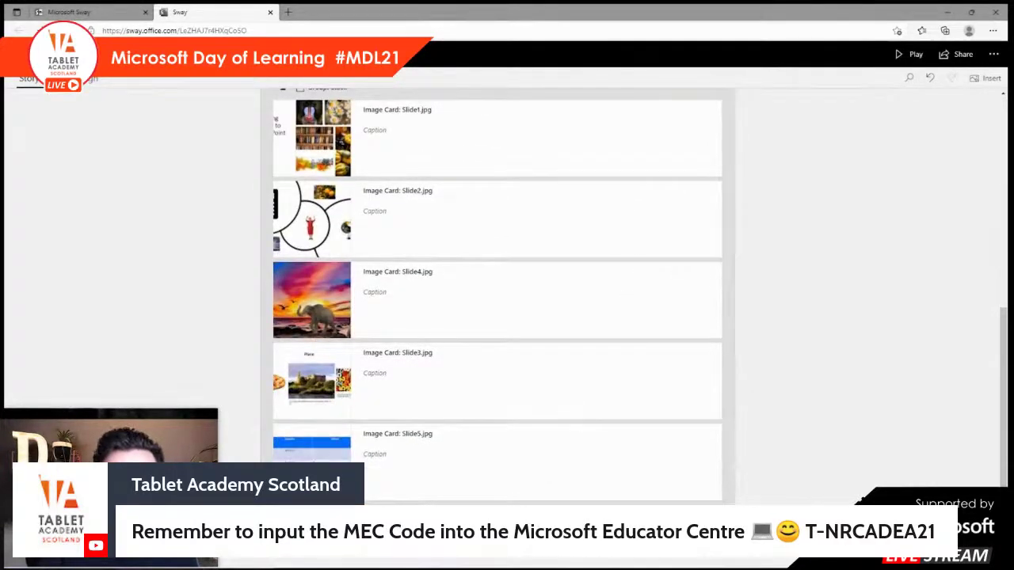
scroll(530, 465, down, 1)
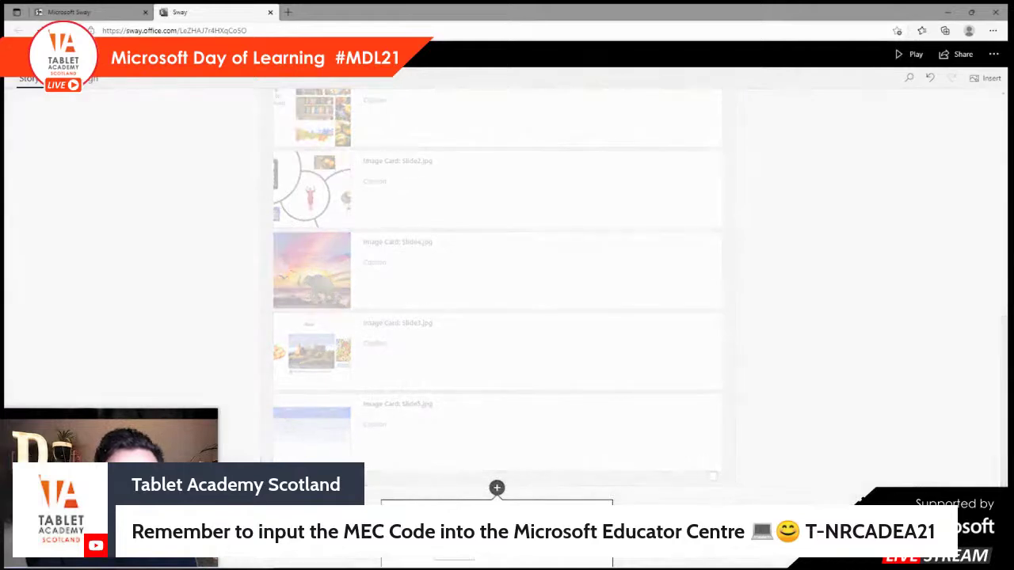
click(475, 561)
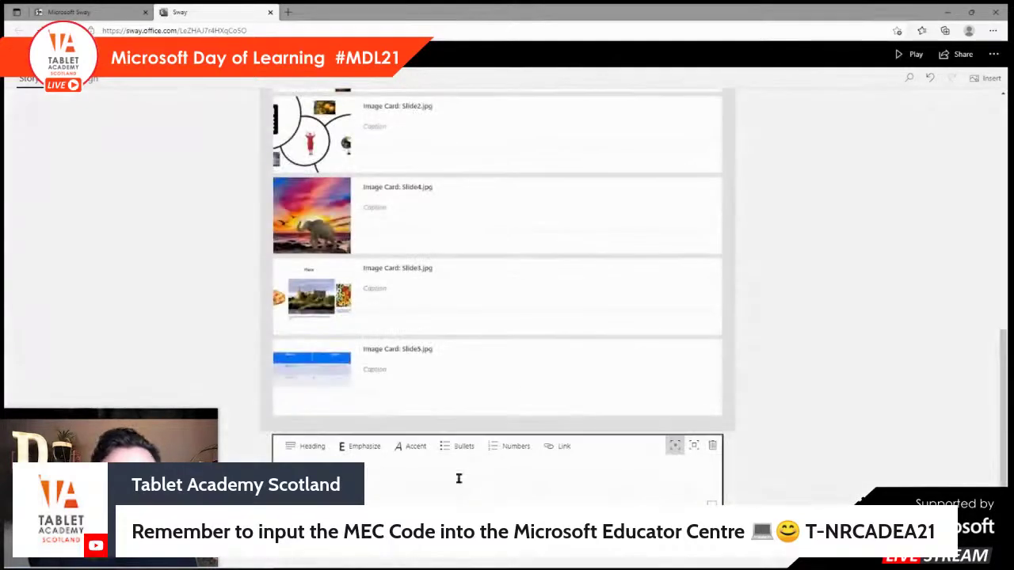
Enter "Thank you for joining us on Sway" followed by a smiling-face emoji in the closing text card.
text(Thank)
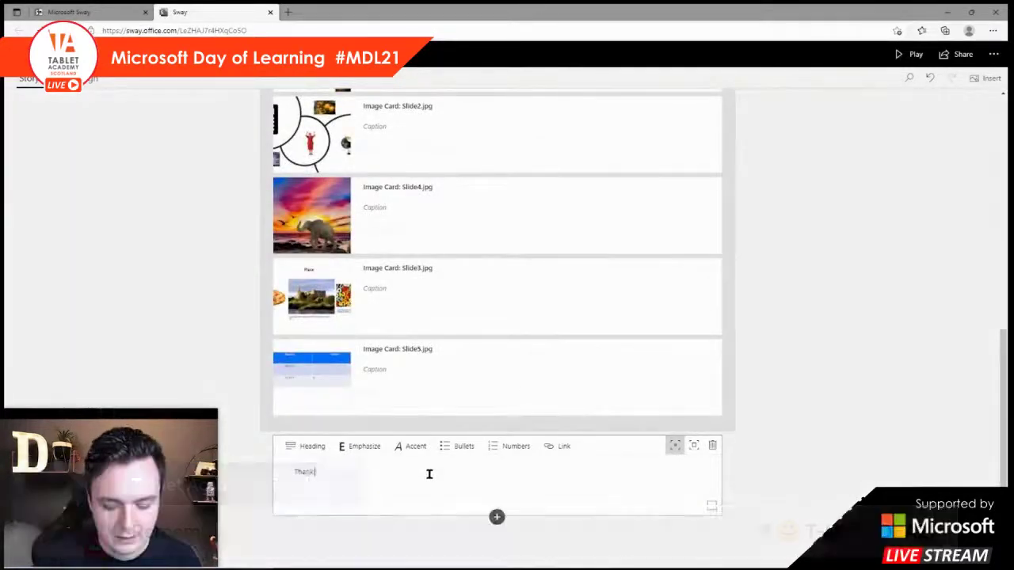
text( you for joining us on Sway)
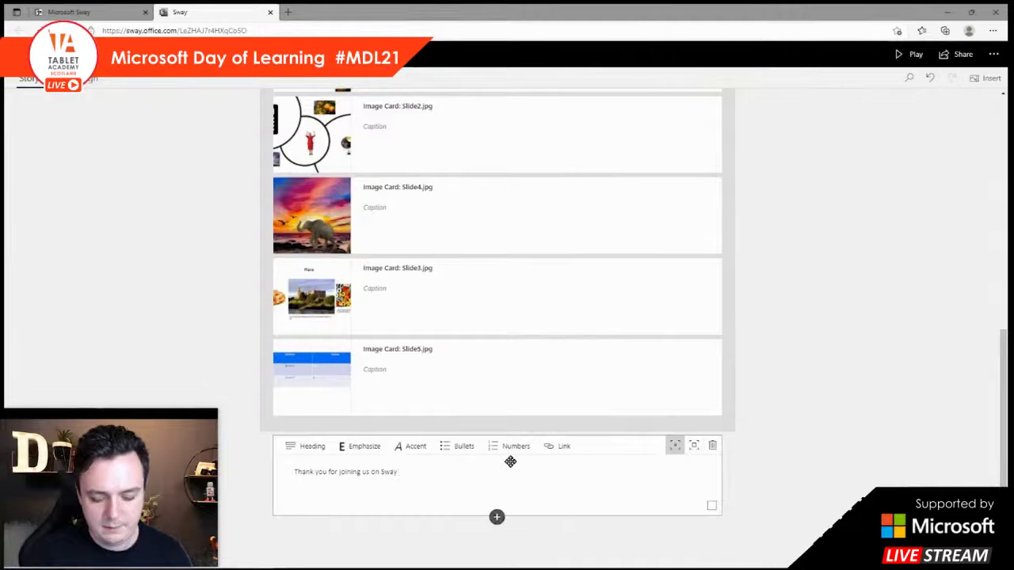
key(super+period)
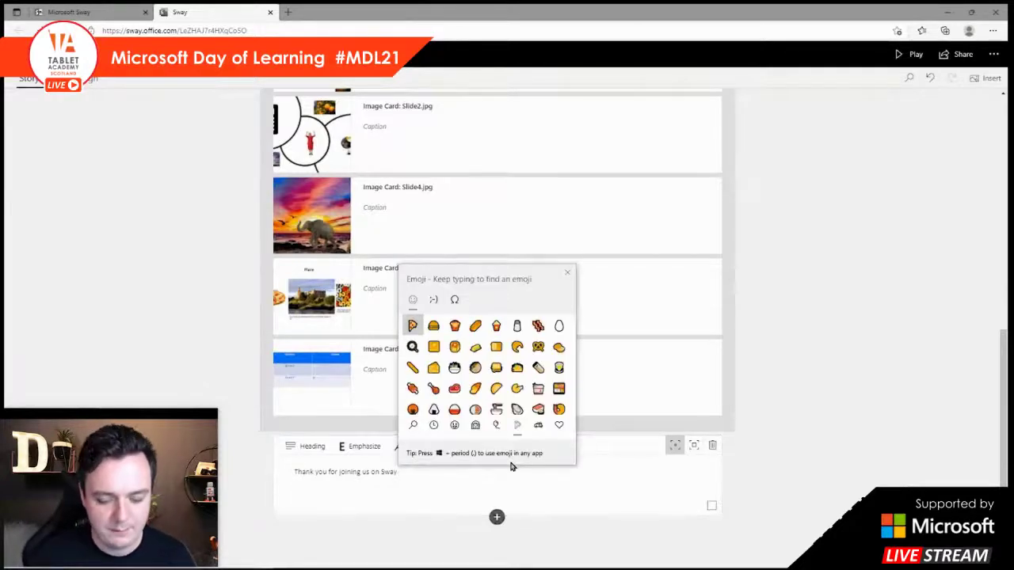
text(sm)
key(BackSpace)
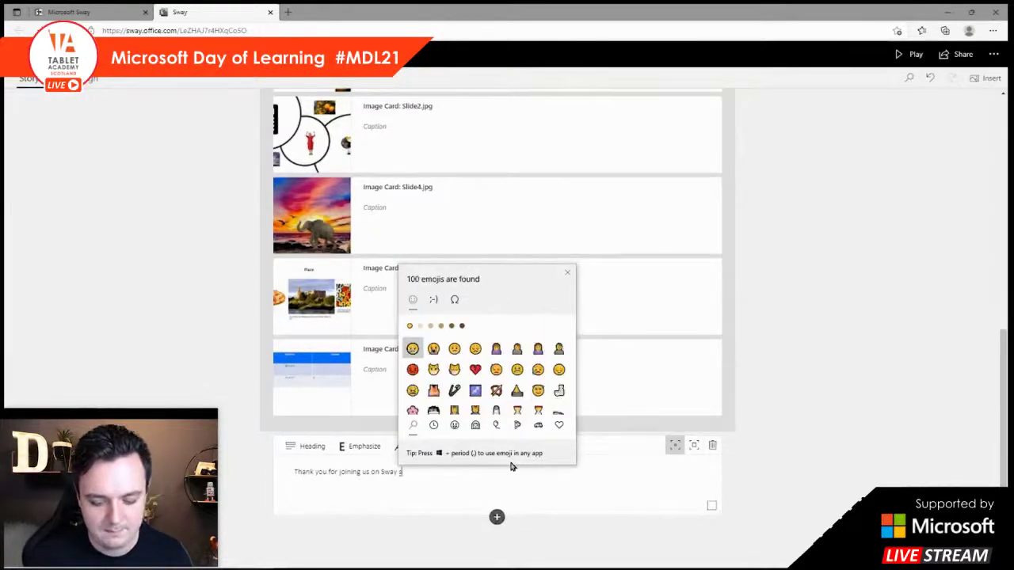
text(mil)
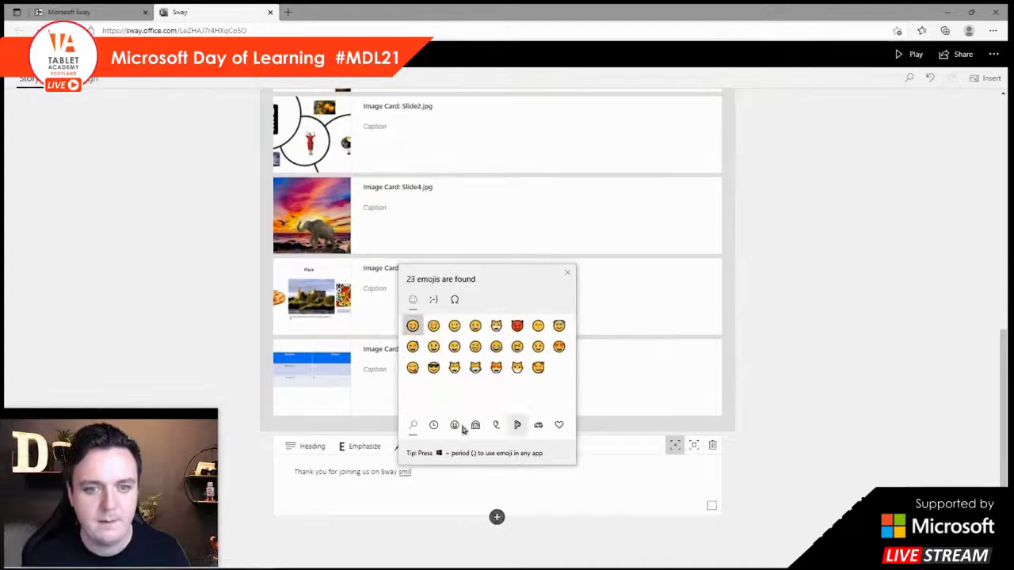
click(412, 326)
click(793, 472)
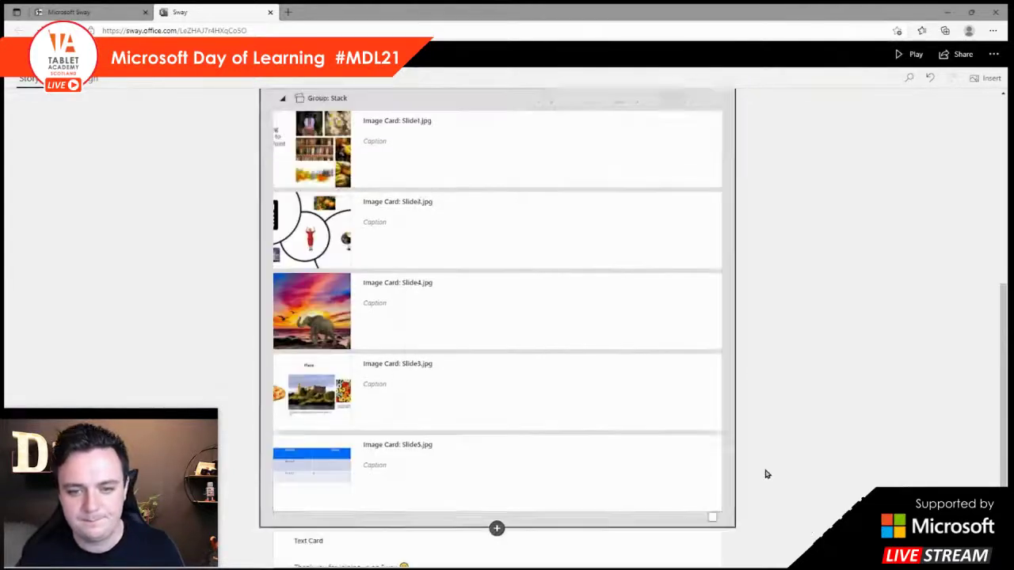
Increase the thank-you card's emphasis and apply Emphasize to its full text, undoing a trial conversion of the text to a heading.
scroll(597, 391, down, 1)
click(584, 441)
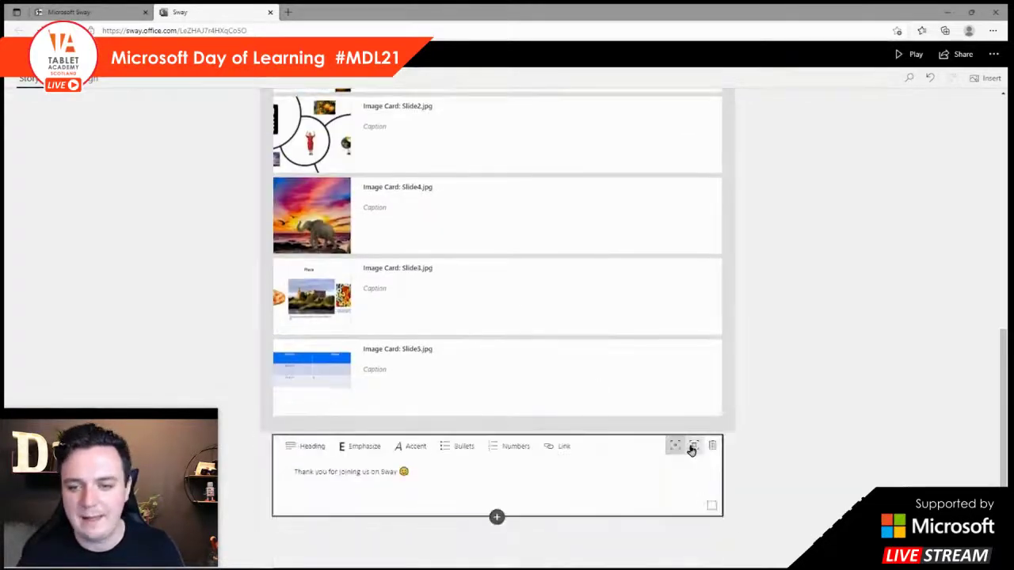
drag(452, 474, 282, 462)
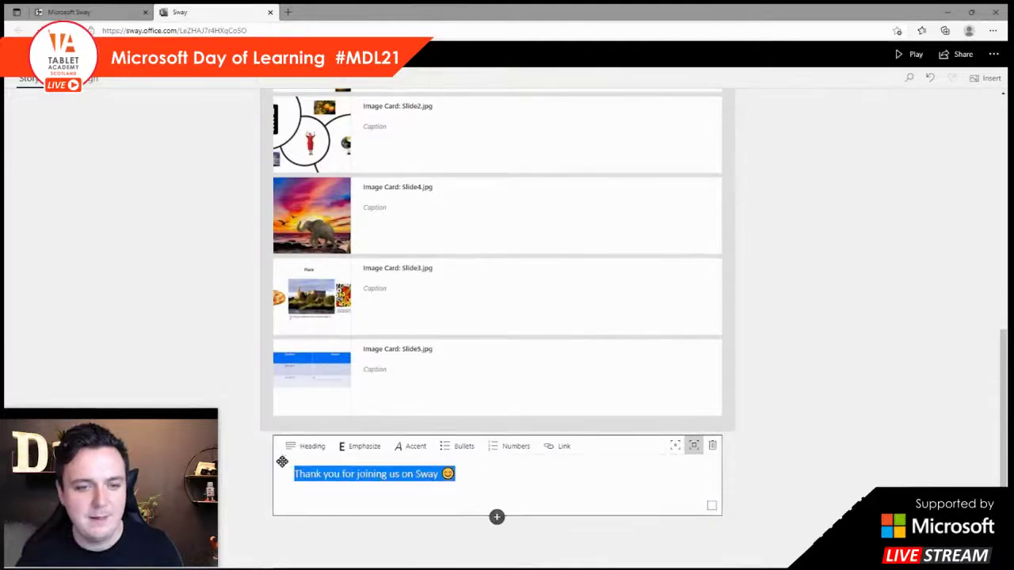
click(297, 451)
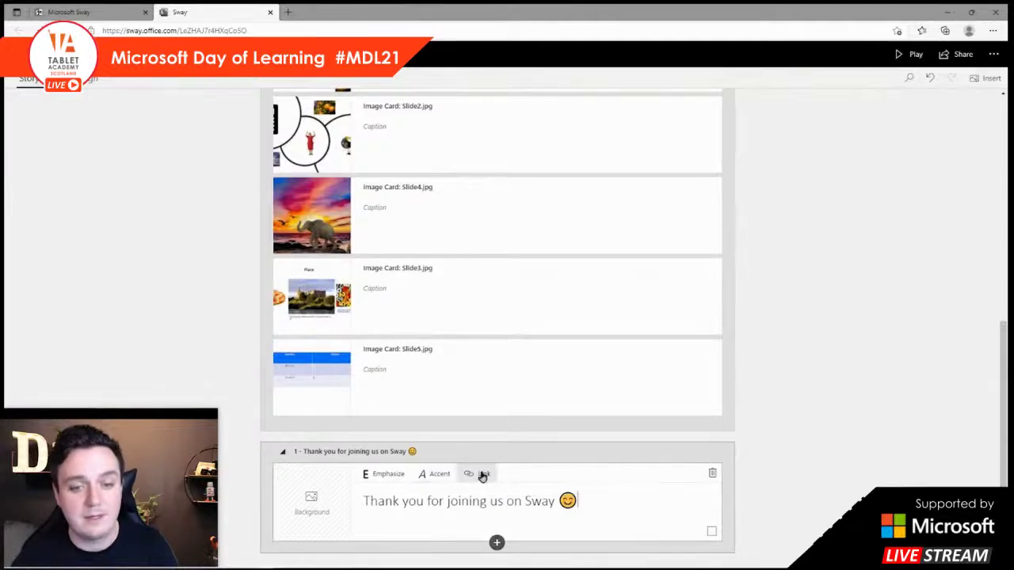
key(ctrl+z)
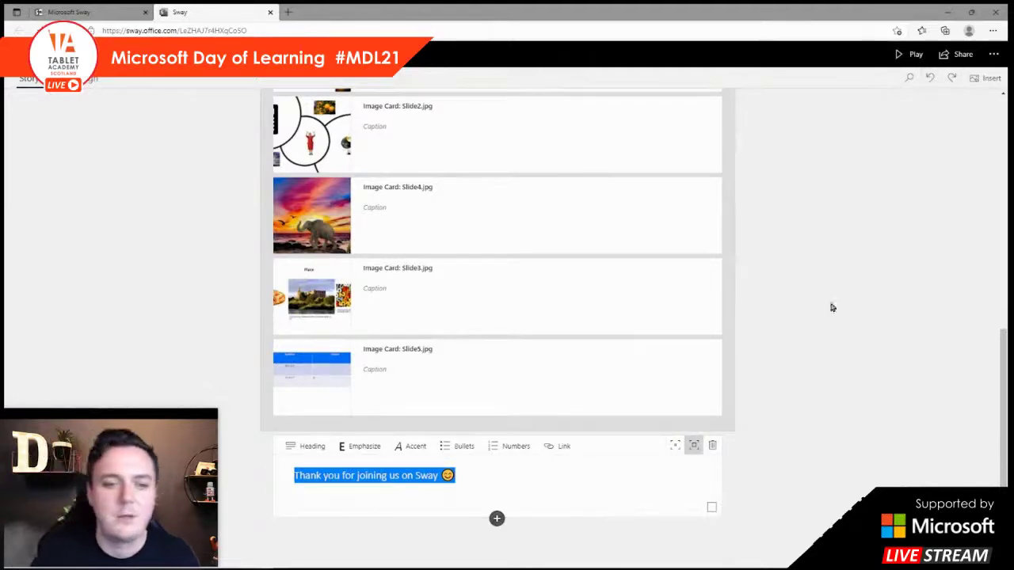
click(371, 446)
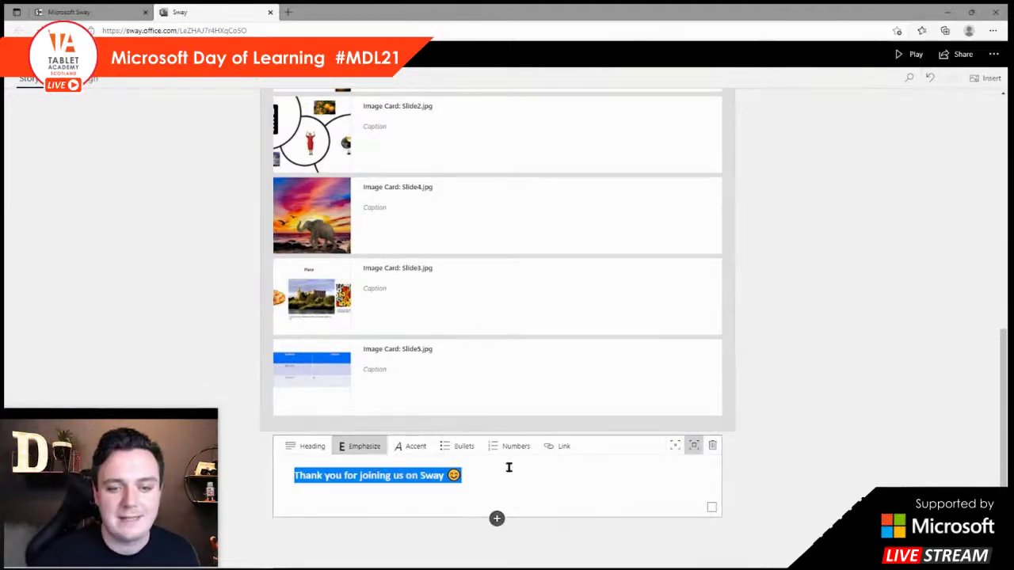
click(555, 476)
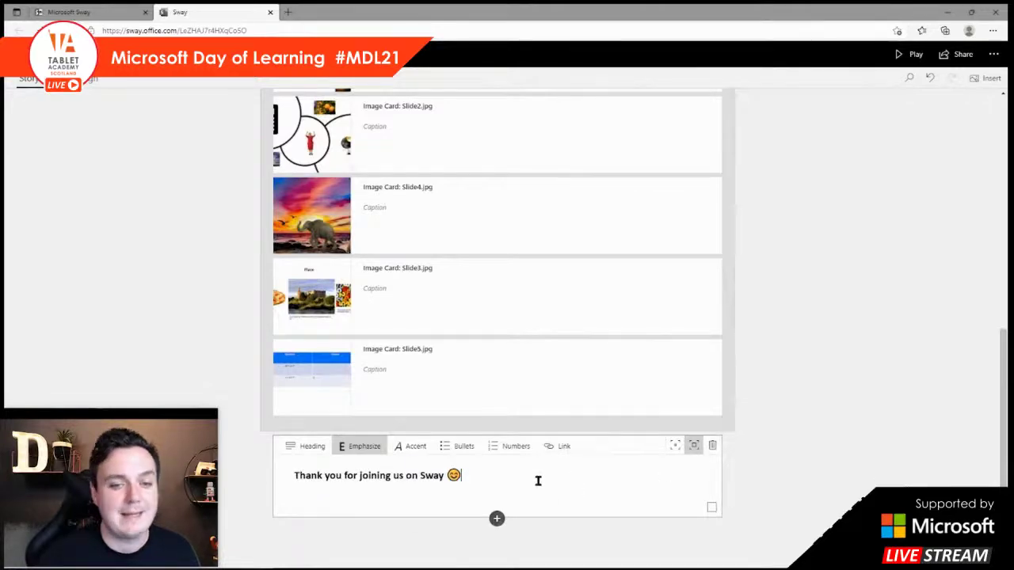
Play the Sway and bring up its playback settings to look at the layout options.
click(910, 55)
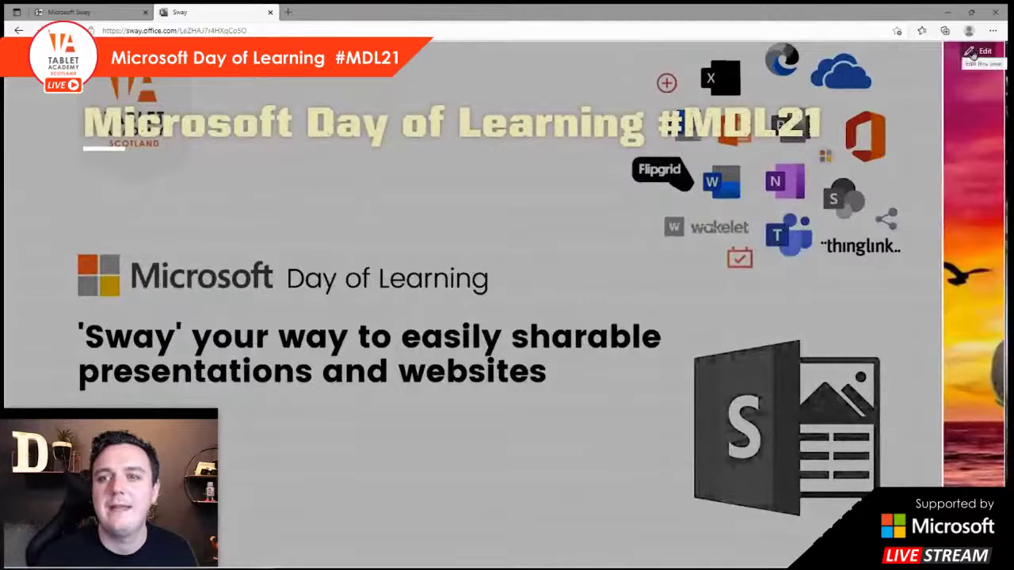
click(903, 51)
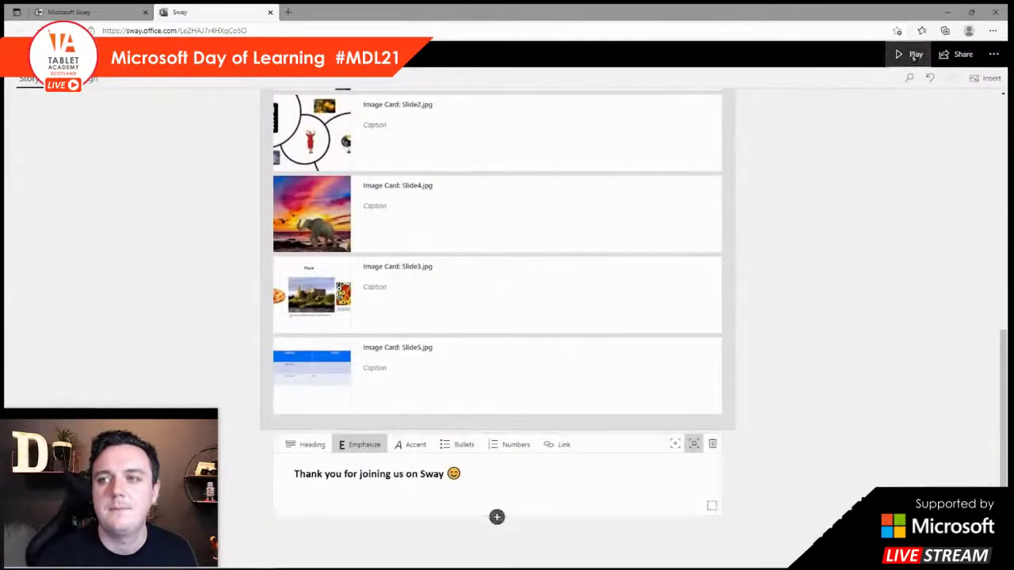
click(908, 54)
click(968, 51)
click(908, 203)
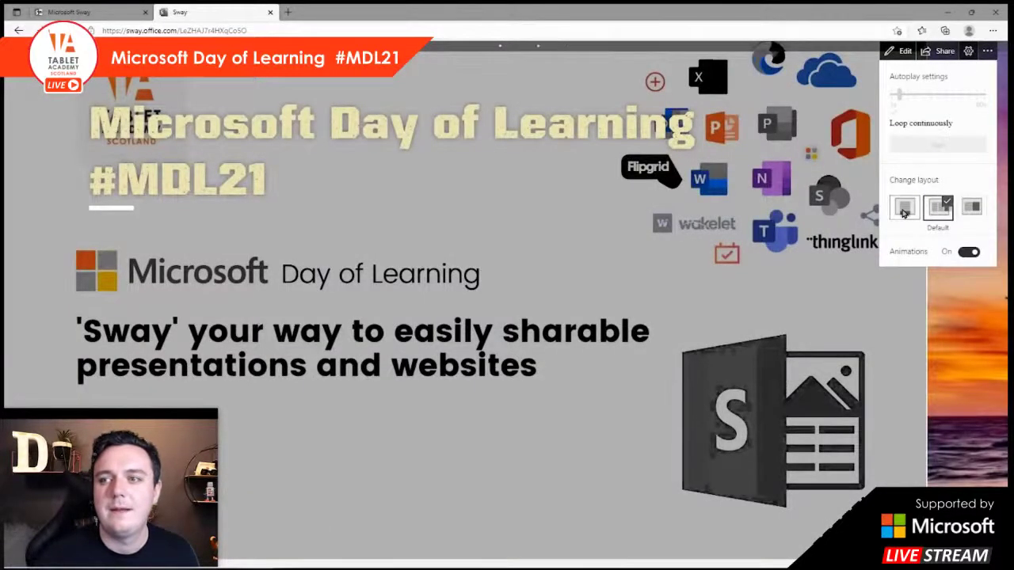
Go through the playing Sway twice from the title to the thank-you text and return to editing the storyline.
scroll(909, 212, down, 5)
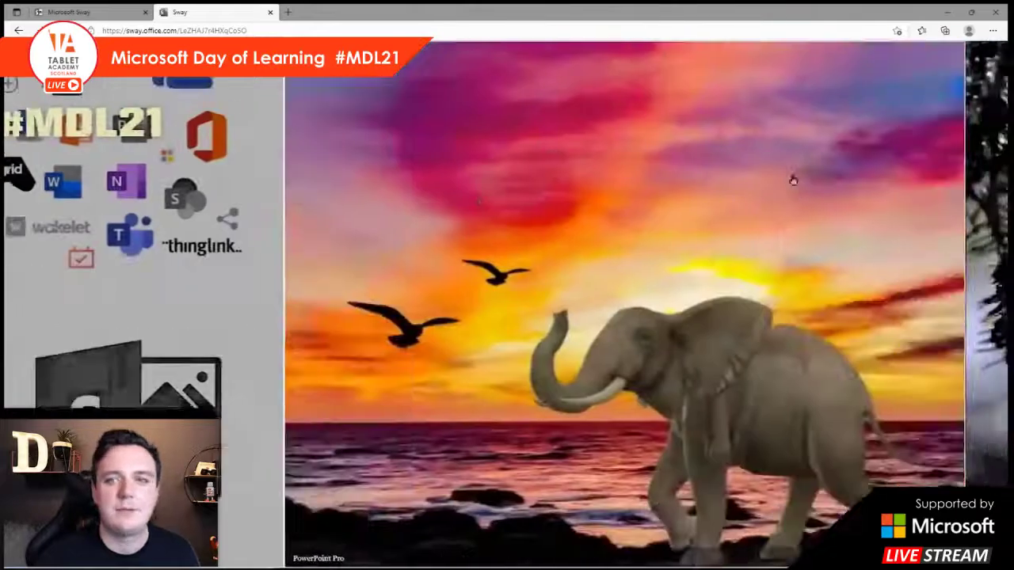
scroll(882, 158, down, 10)
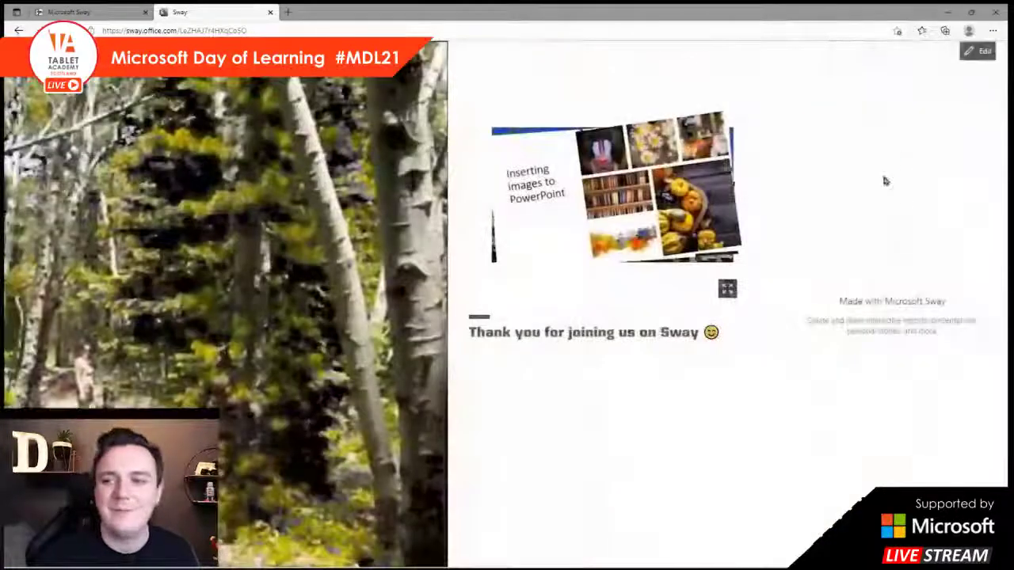
key(Home)
scroll(650, 283, down, 5)
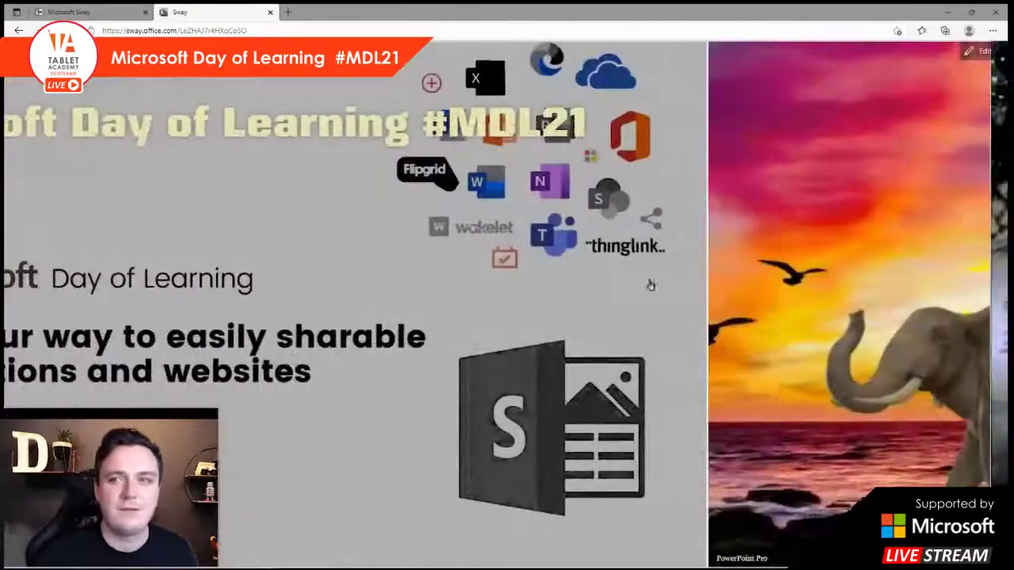
scroll(875, 249, down, 8)
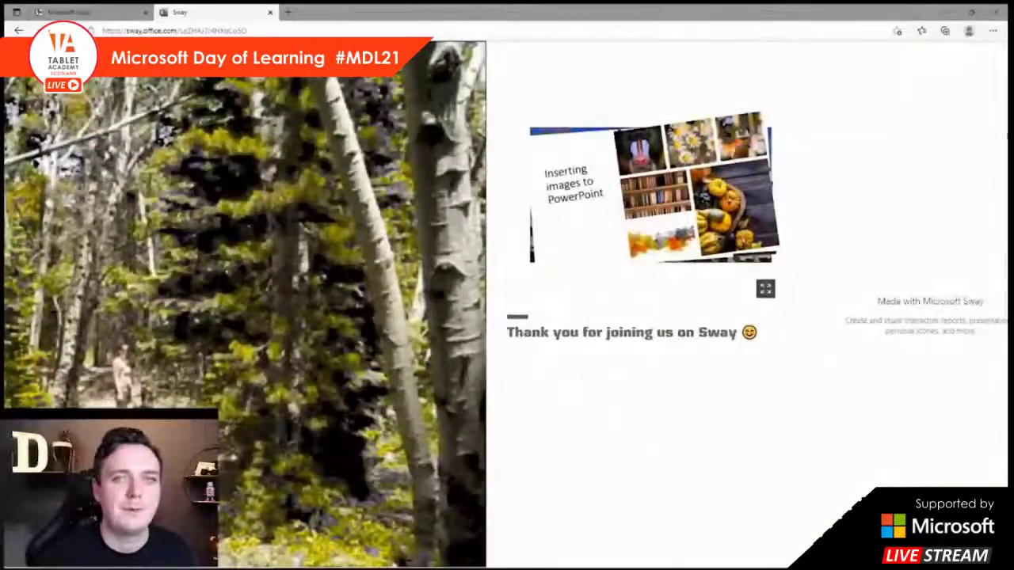
scroll(980, 50, down, 1)
click(981, 51)
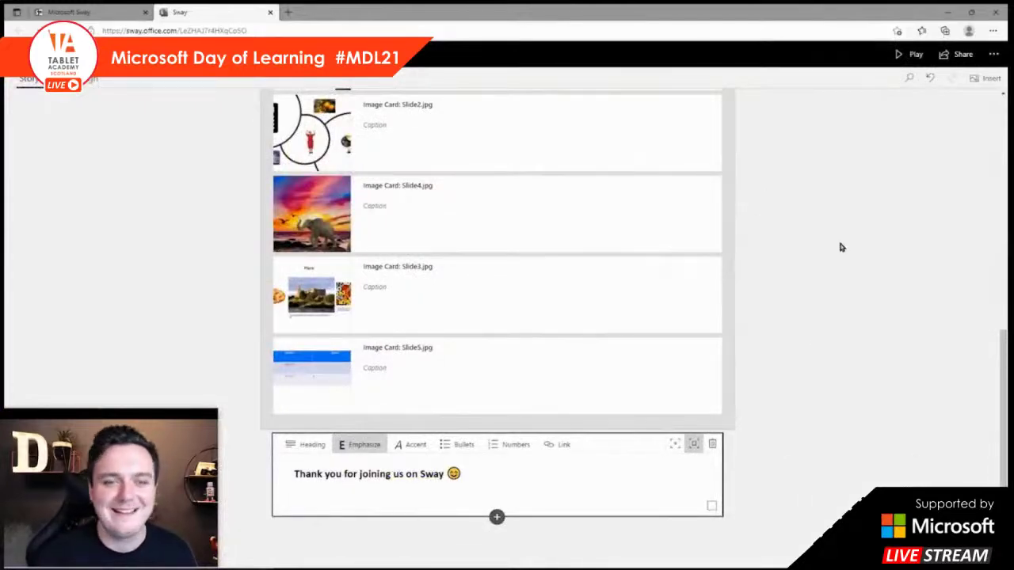
Open the sharing options and try the different audiences, ending with those in the organization with the link.
click(828, 382)
scroll(849, 170, up, 10)
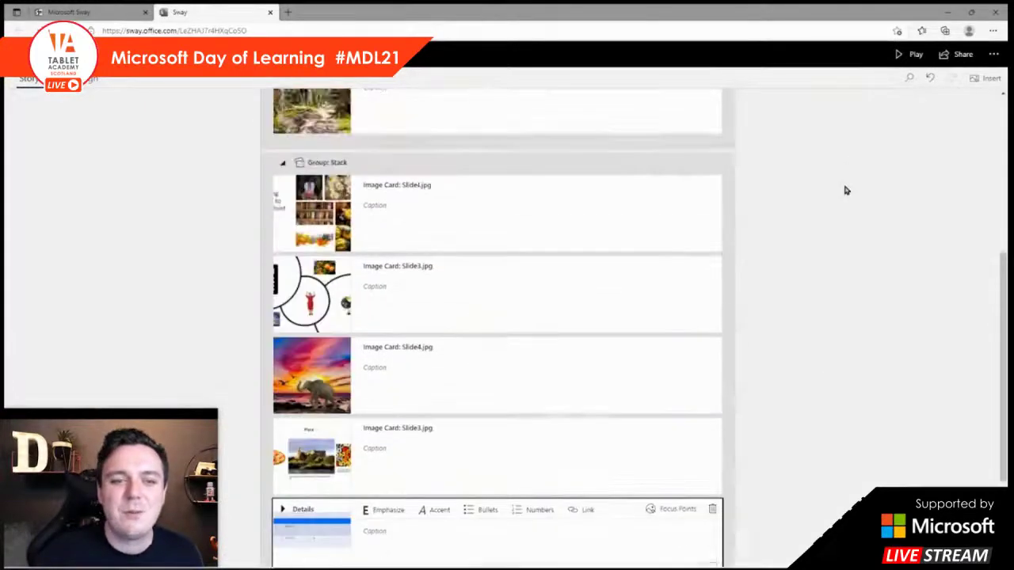
click(962, 56)
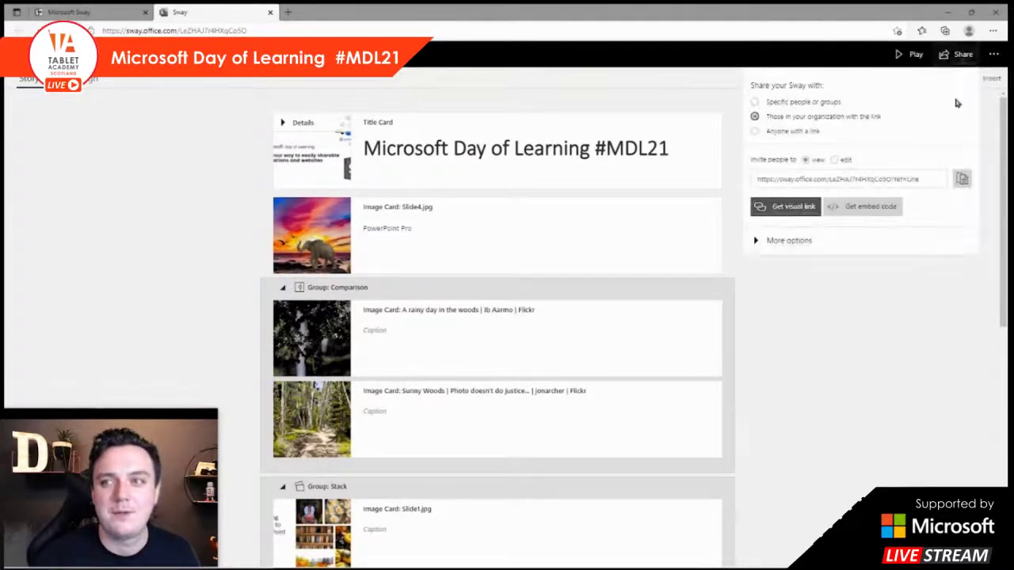
click(828, 104)
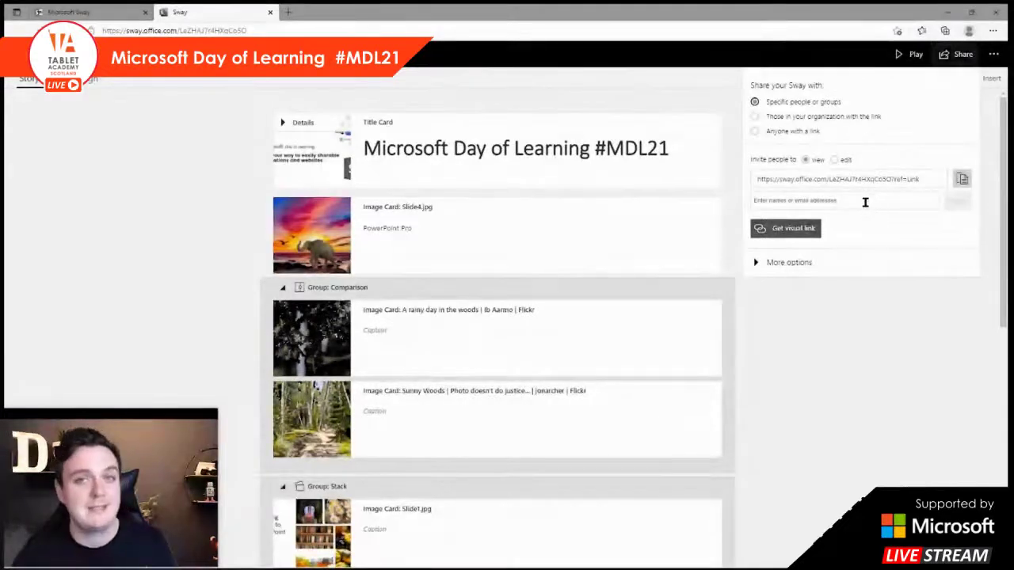
click(833, 122)
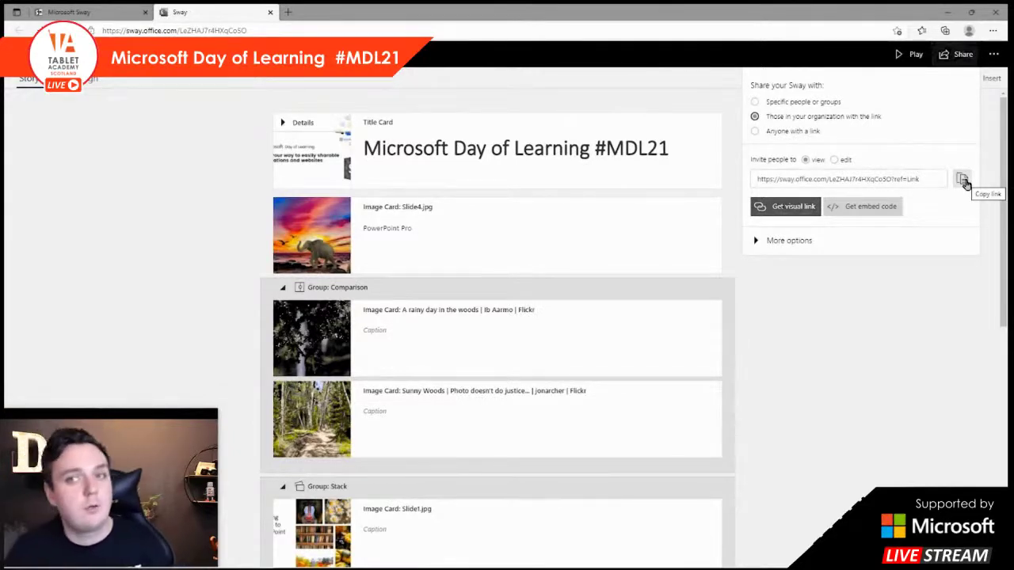
click(792, 132)
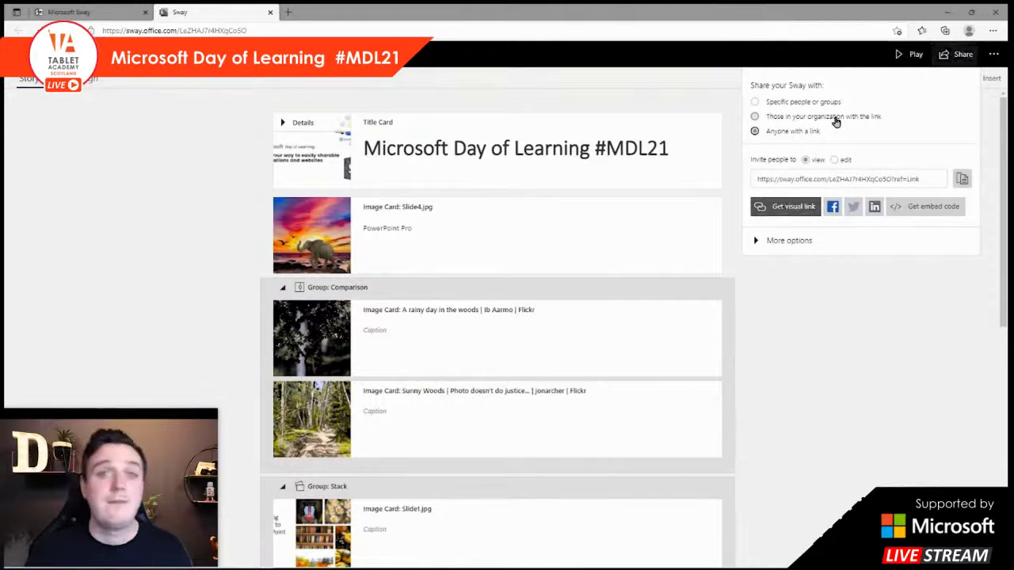
click(833, 118)
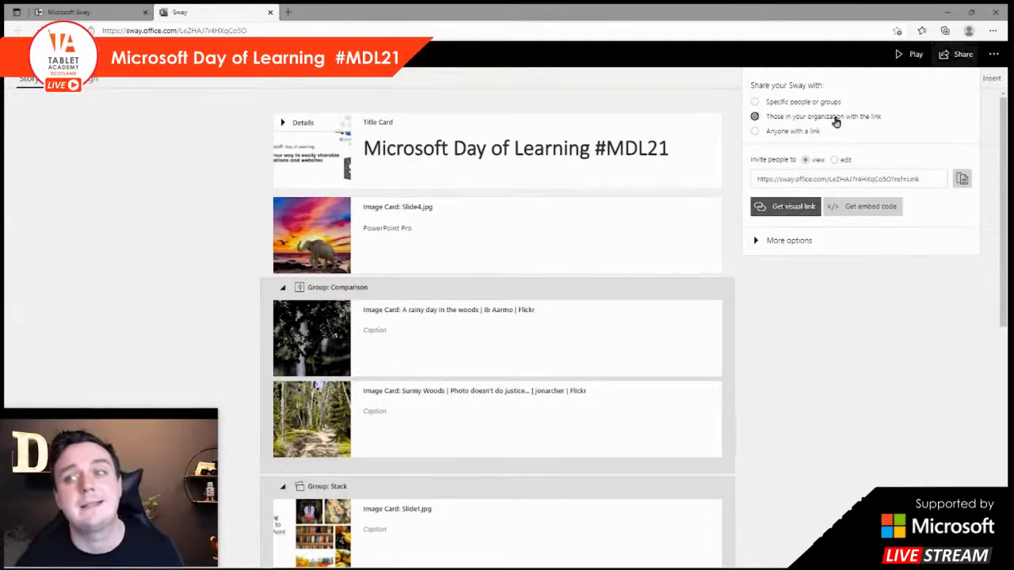
click(828, 104)
click(839, 117)
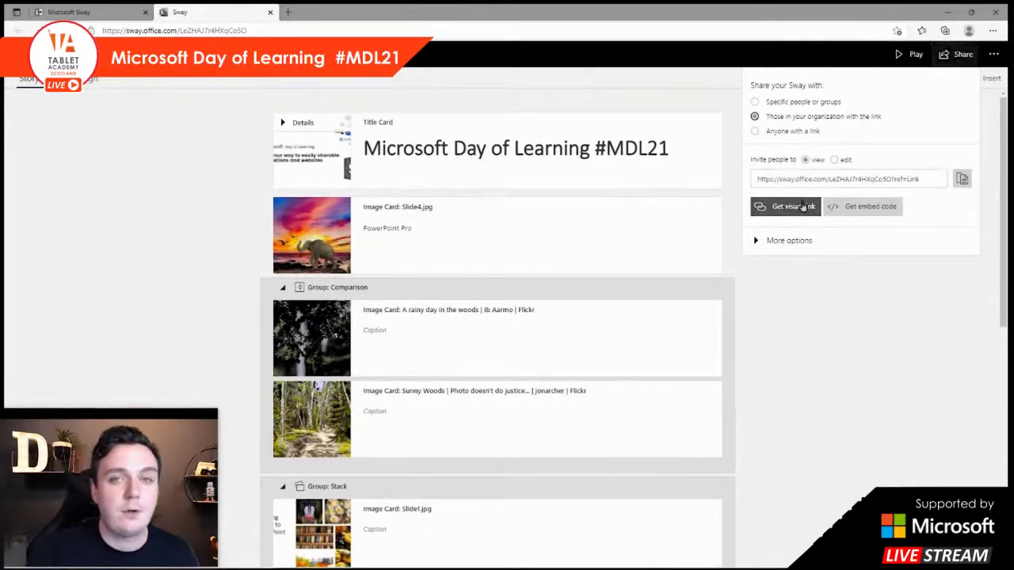
Try inviting people to edit through the share link, and set the invitation back to view.
click(835, 161)
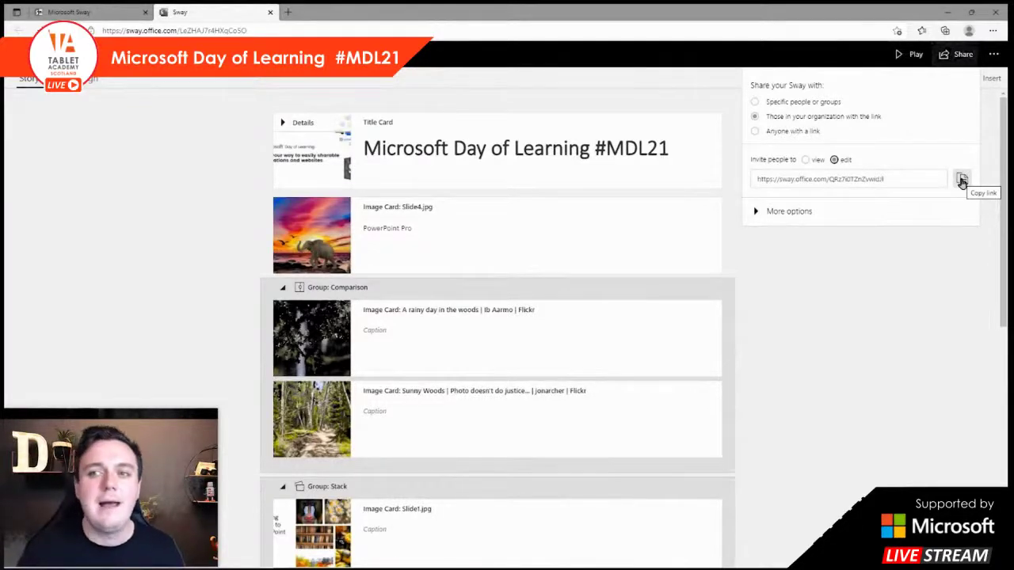
click(806, 159)
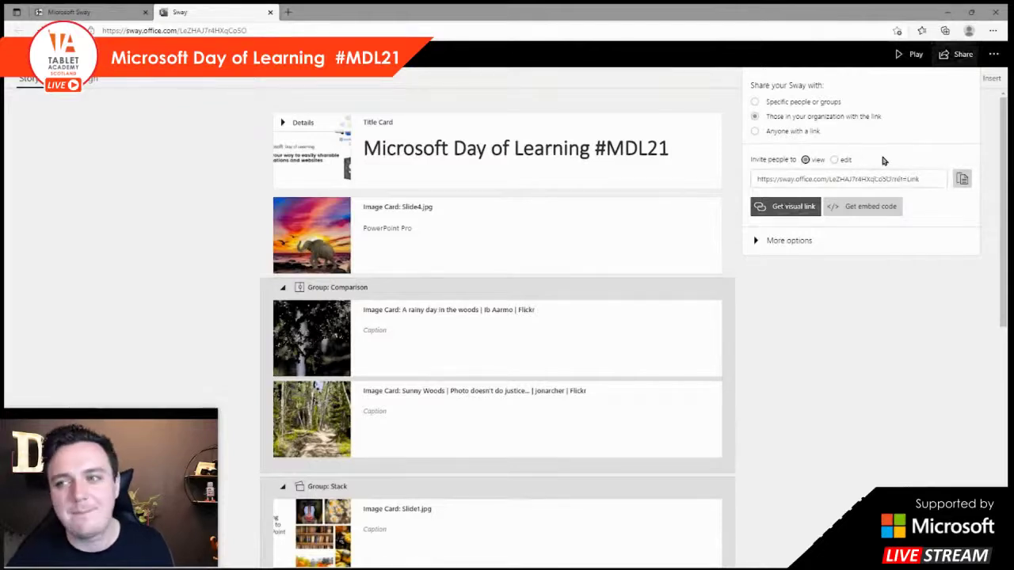
click(842, 161)
click(804, 160)
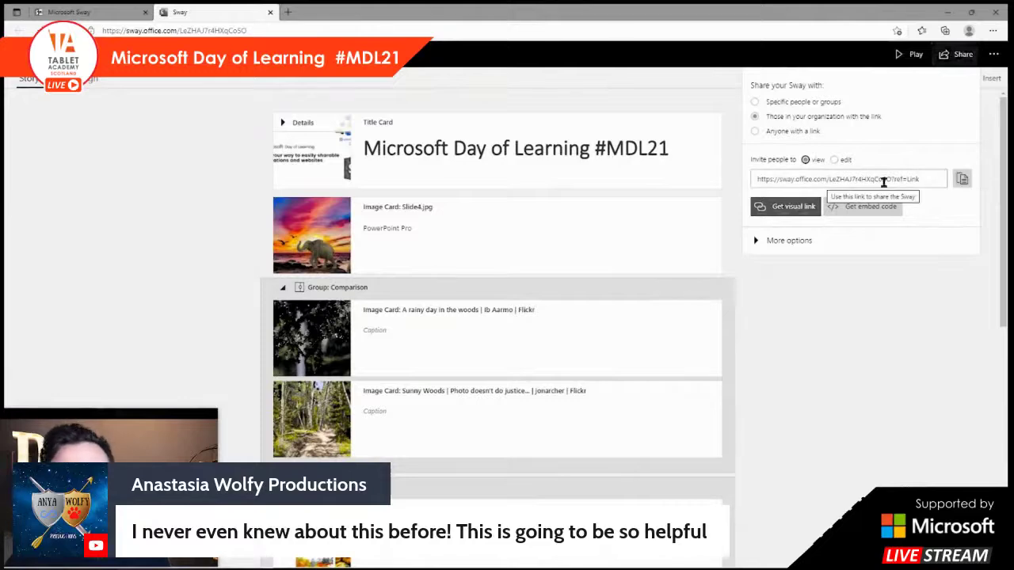
Get the visual link for the Sway, copy its thumbnail for an email message and close the dialog.
click(796, 208)
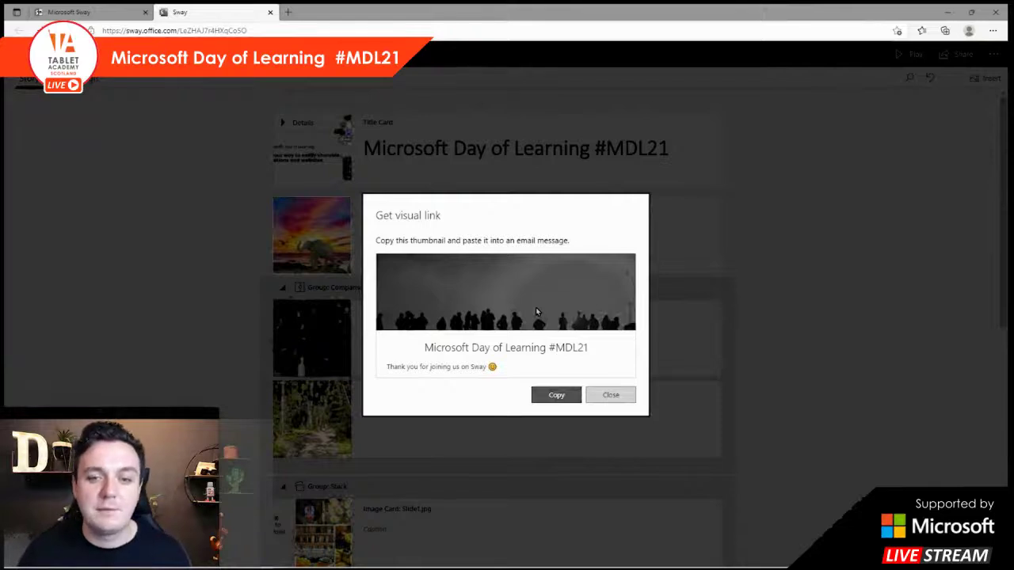
click(564, 400)
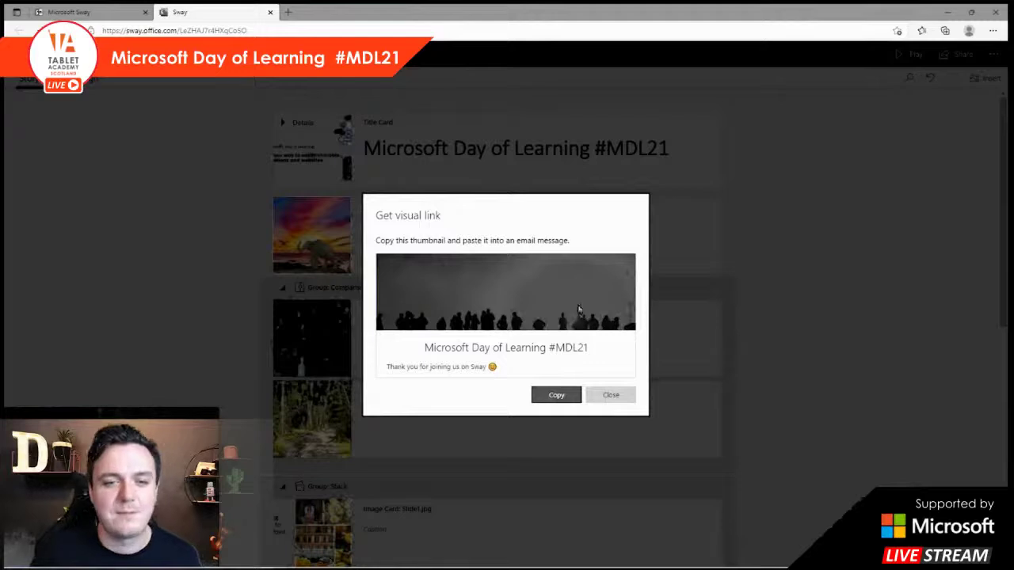
click(614, 396)
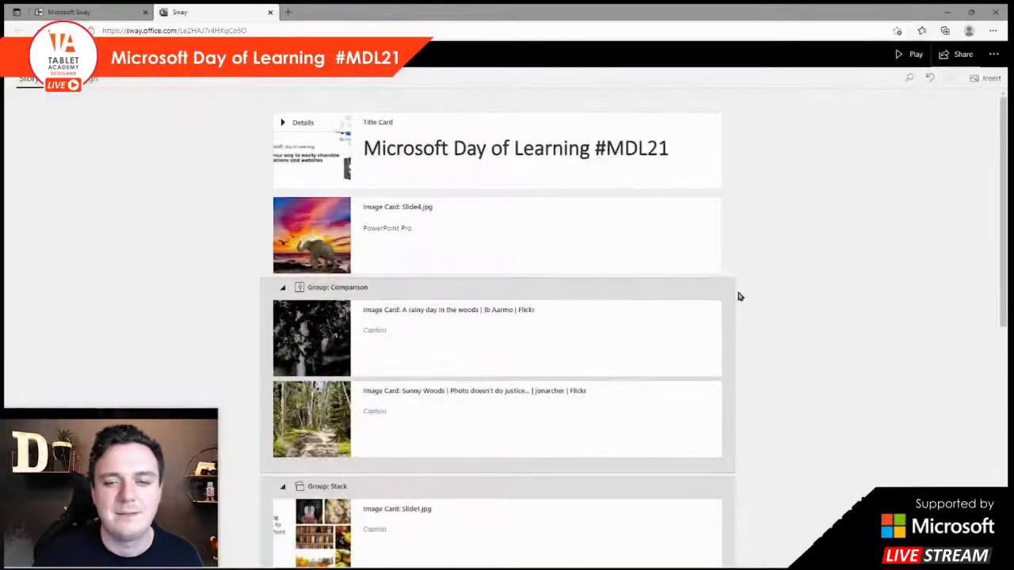
Reopen the sharing options and examine the additional settings for the password, viewers' Share buttons and resetting the Share settings.
click(963, 61)
click(803, 242)
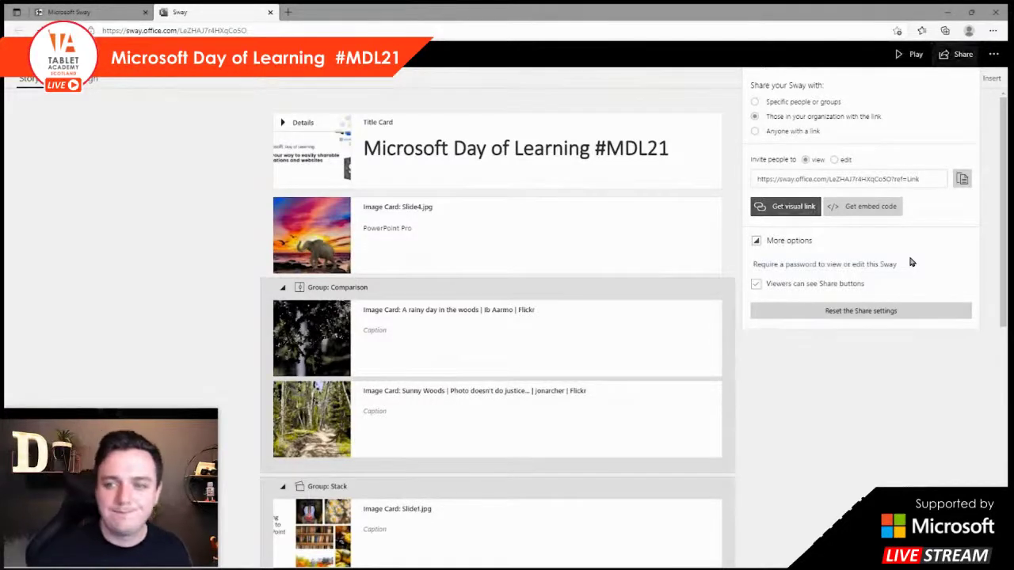
click(905, 312)
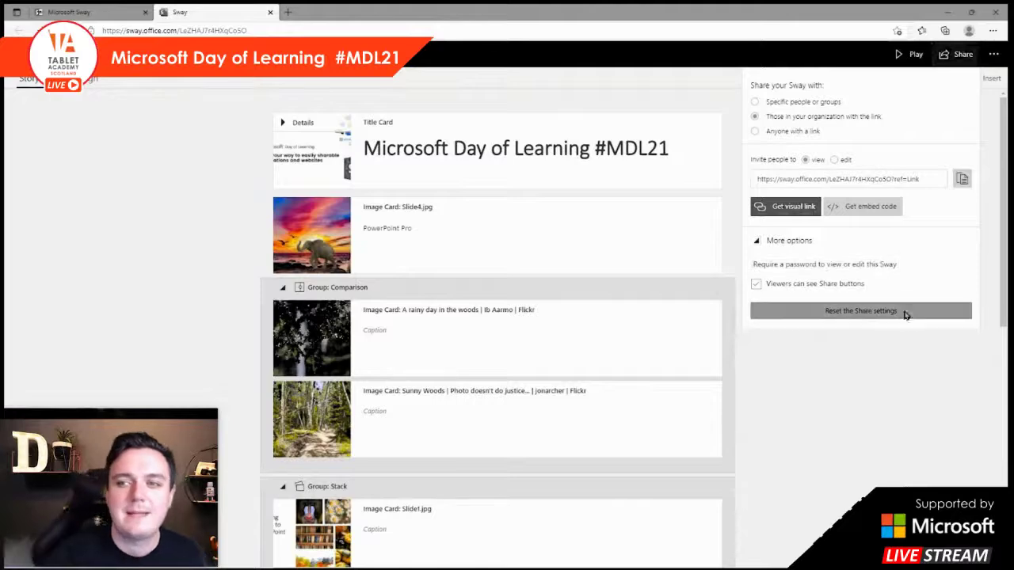
Leave the sharing options, return to the My Sways home page and open the Fractals lesson from the inspiring lessons.
click(522, 342)
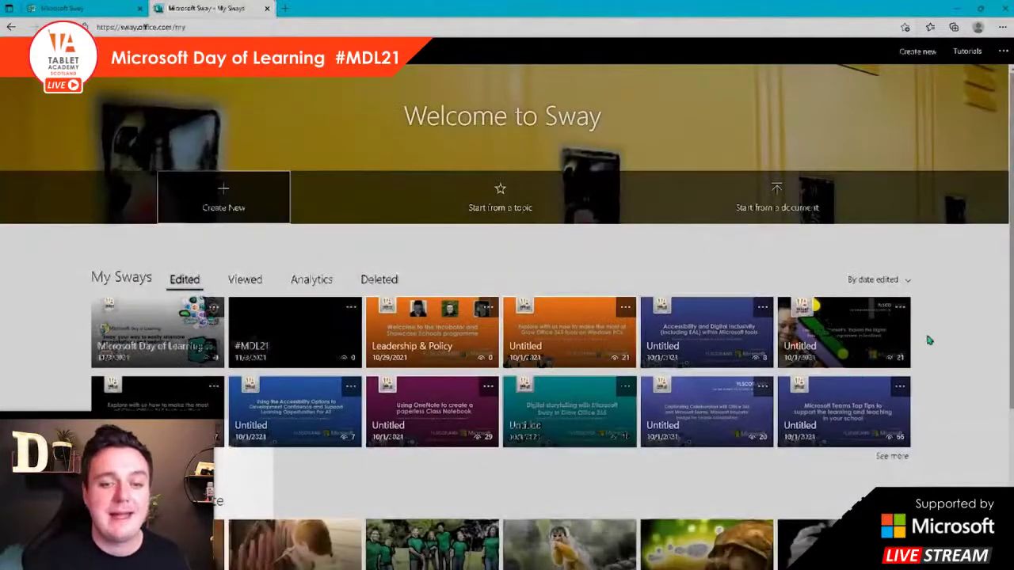
scroll(929, 340, down, 3)
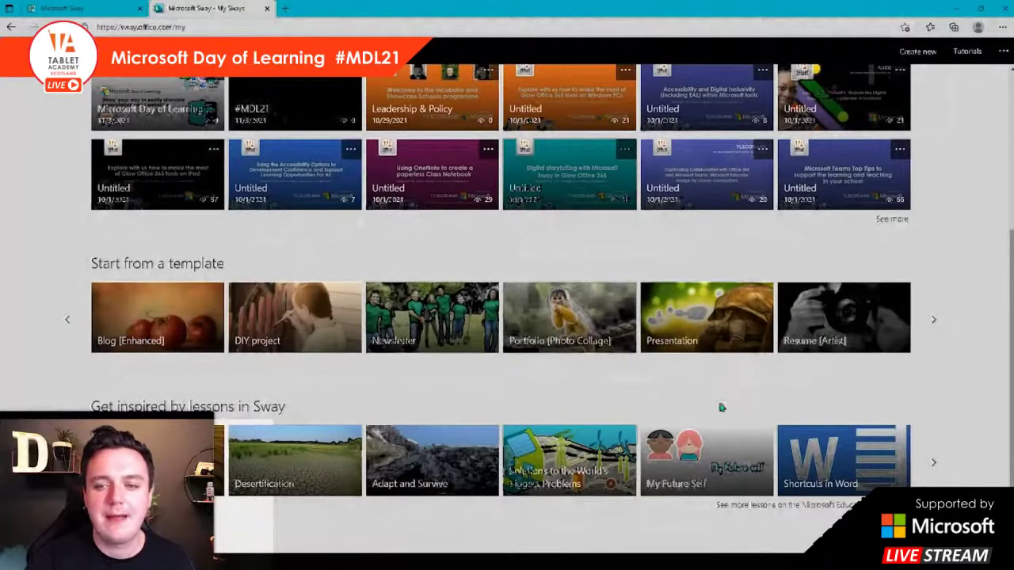
click(933, 465)
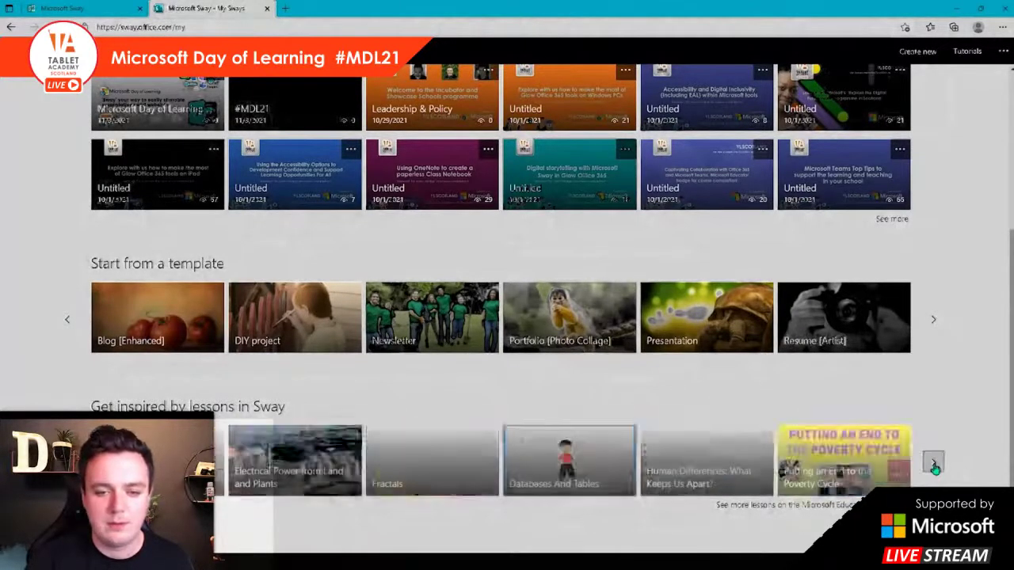
click(428, 466)
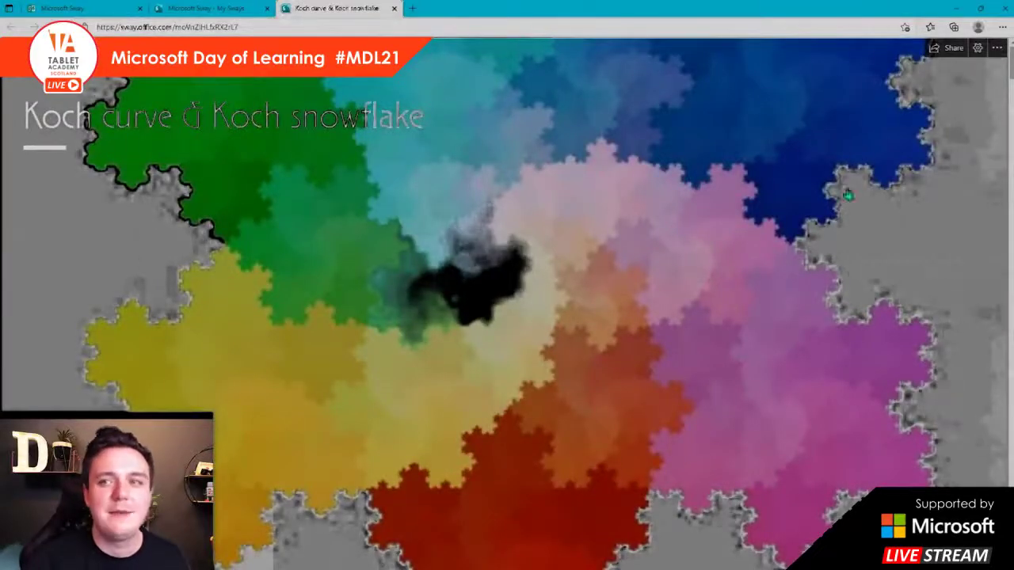
Examine the Koch curve & Koch snowflake Sway from its title through the introduction to the embedded Fractals Sway.
scroll(927, 171, down, 2)
scroll(928, 171, up, 3)
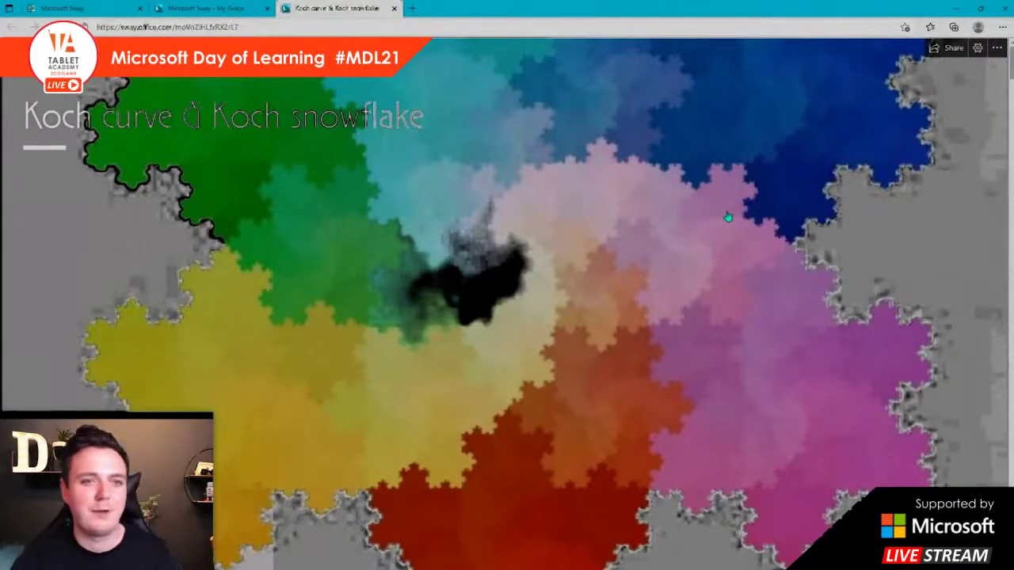
scroll(705, 194, down, 2)
scroll(707, 199, down, 8)
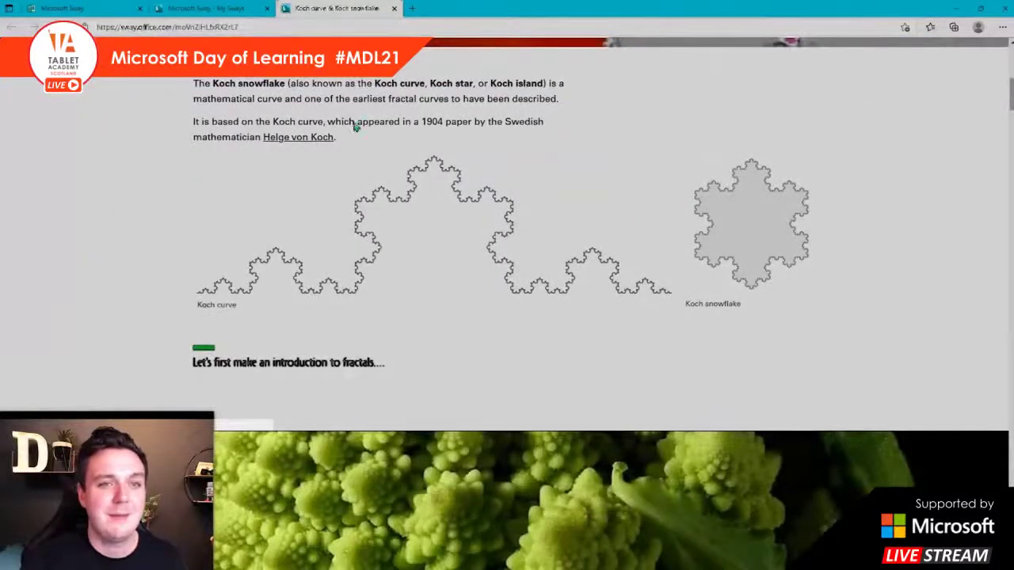
scroll(645, 118, down, 4)
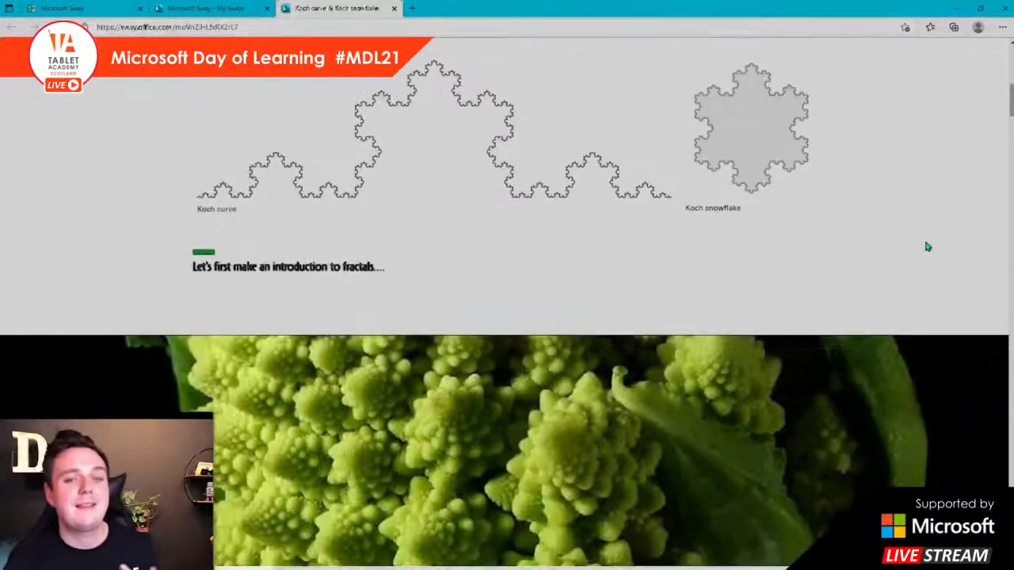
scroll(915, 185, down, 1)
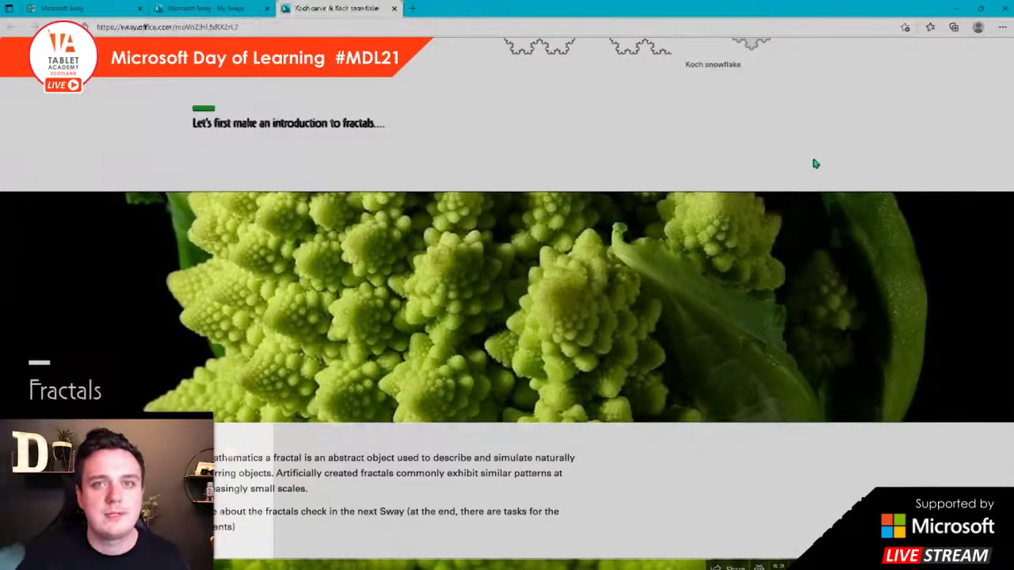
scroll(816, 164, down, 4)
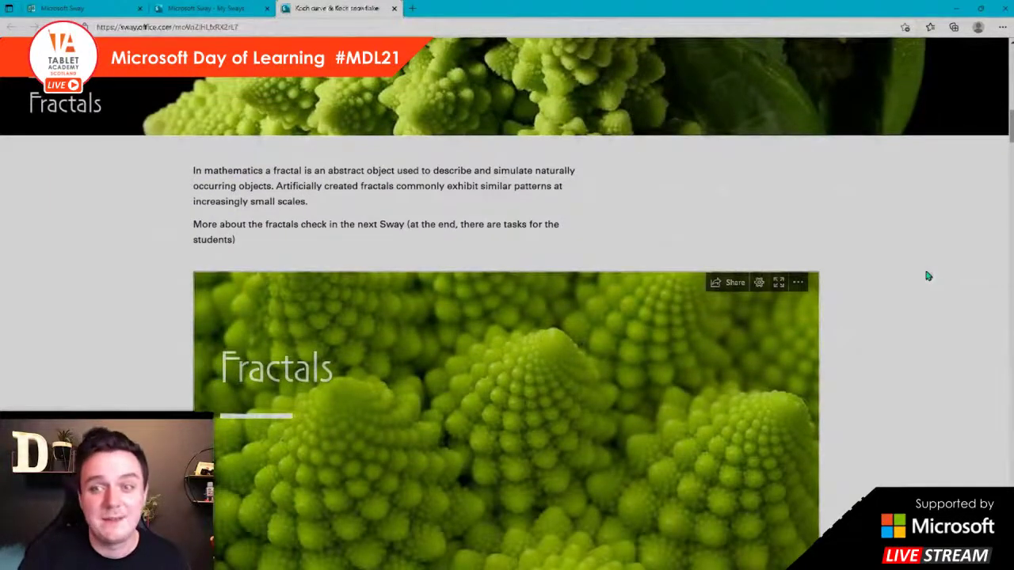
scroll(928, 275, down, 3)
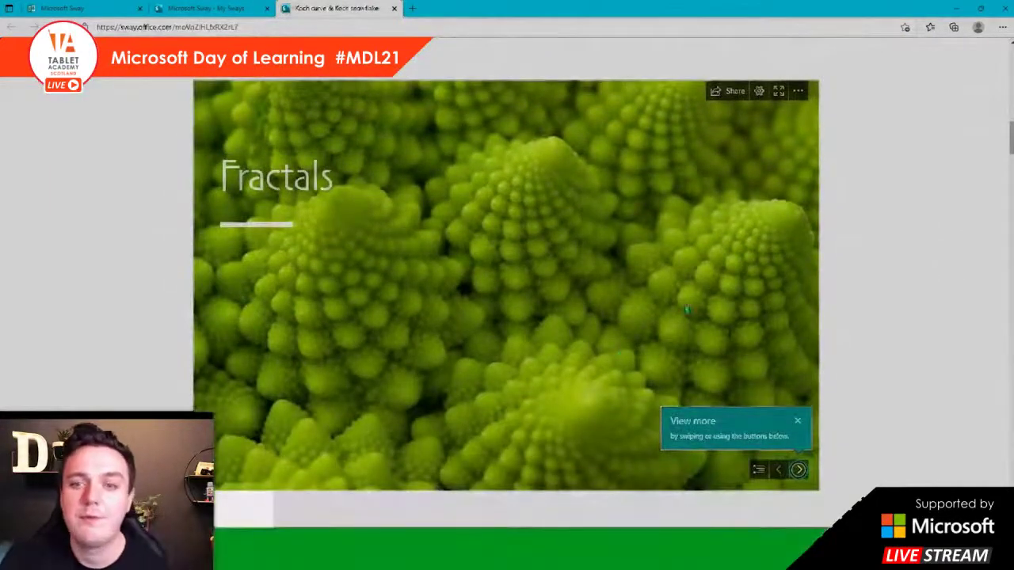
Page forward through the embedded Fractals Sway, past its video title and definition to the fern image and beyond.
click(799, 470)
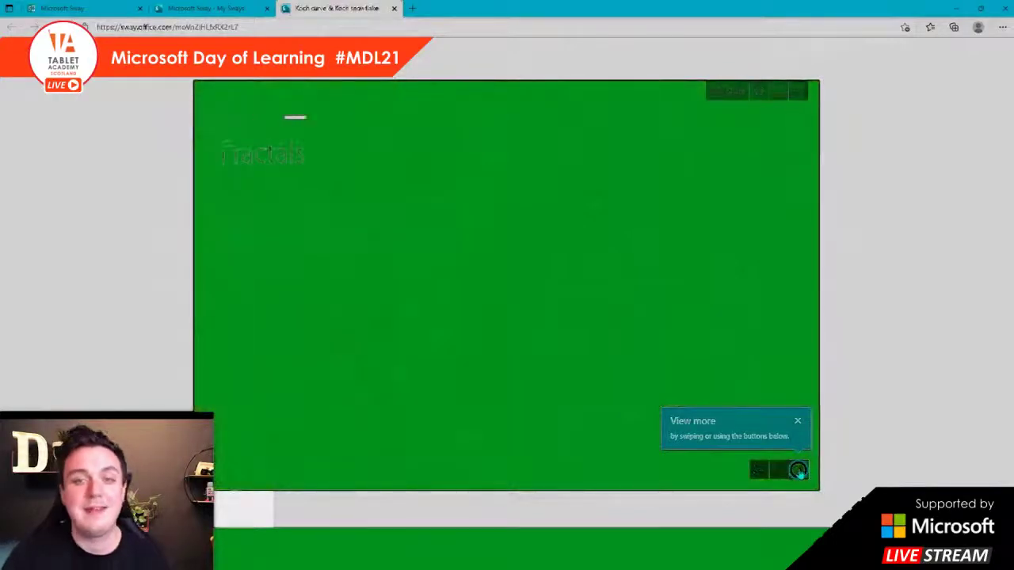
click(799, 471)
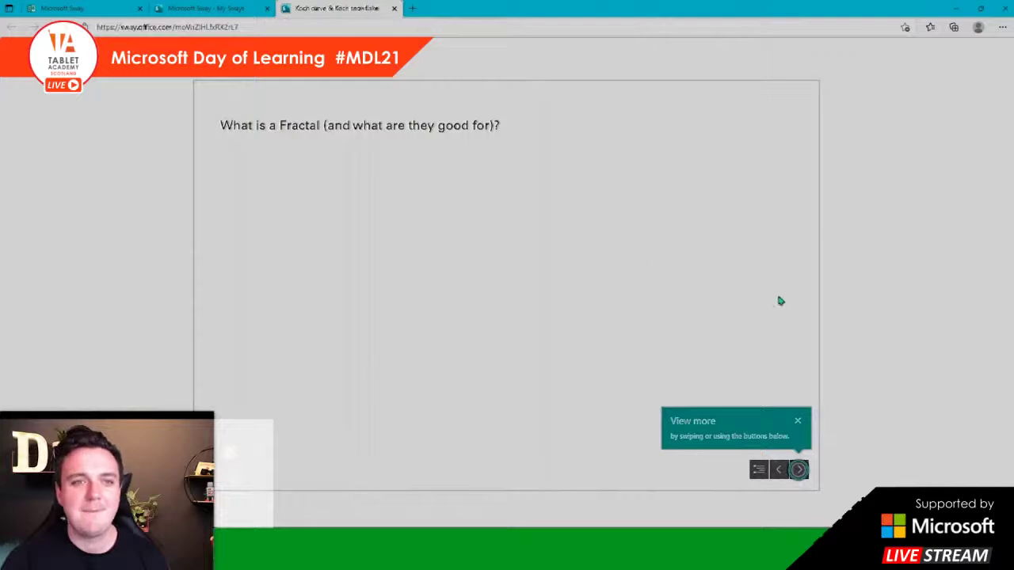
click(799, 470)
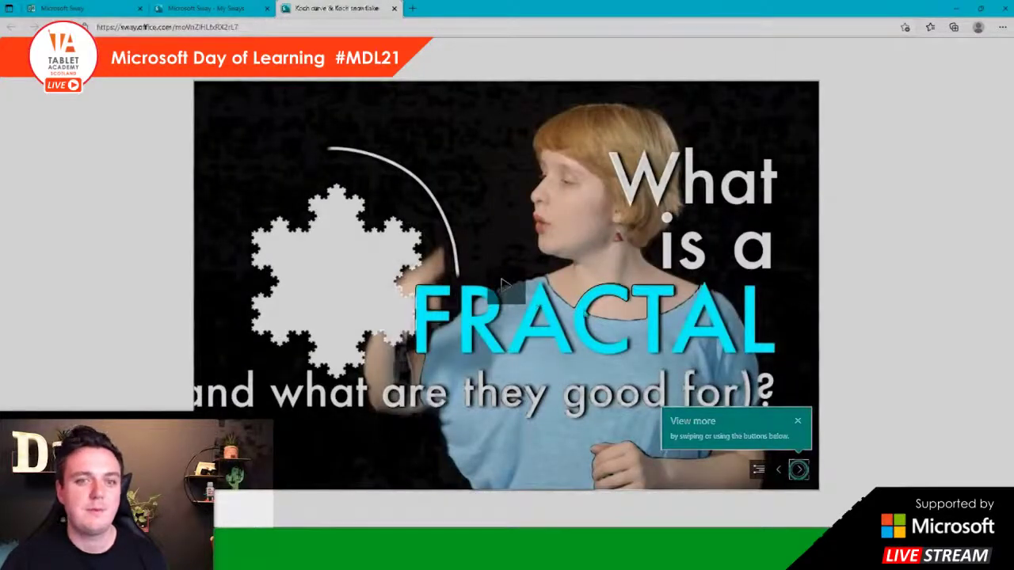
click(800, 471)
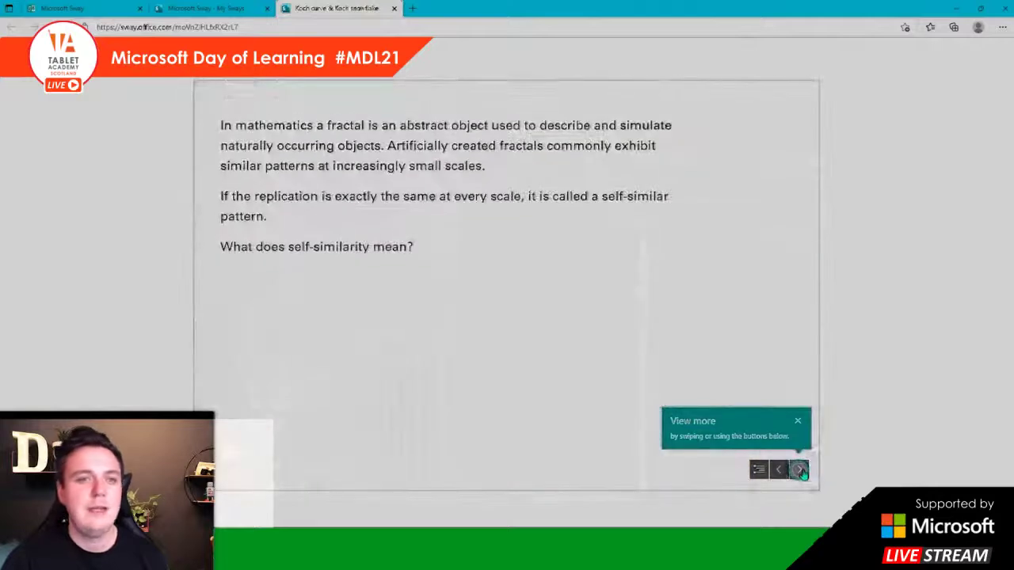
click(799, 470)
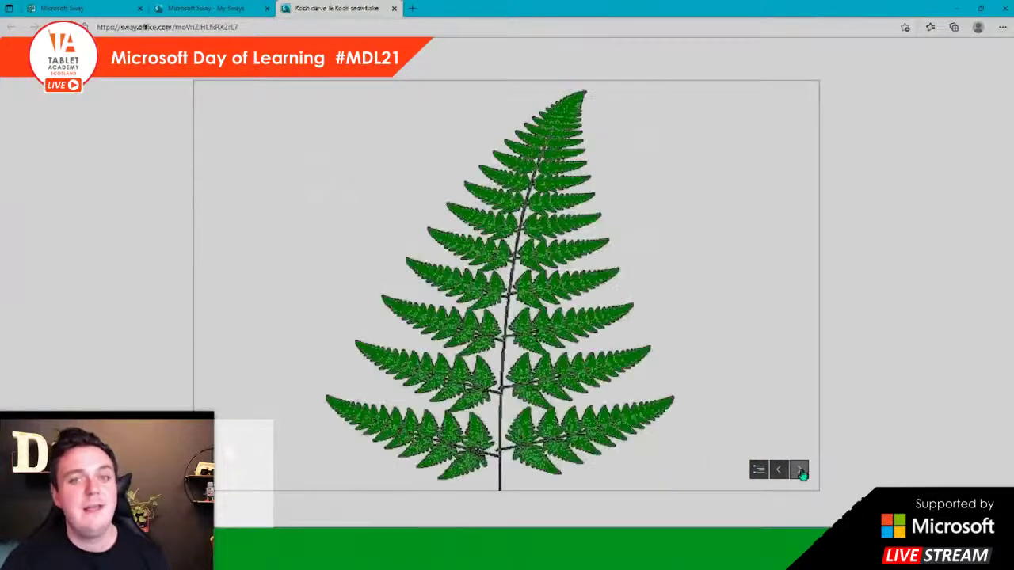
click(799, 470)
Examine the lesson's sections on constructing the Koch curve, coastlines in nature, the curve's length and the Koch snowflake construction.
scroll(867, 243, down, 5)
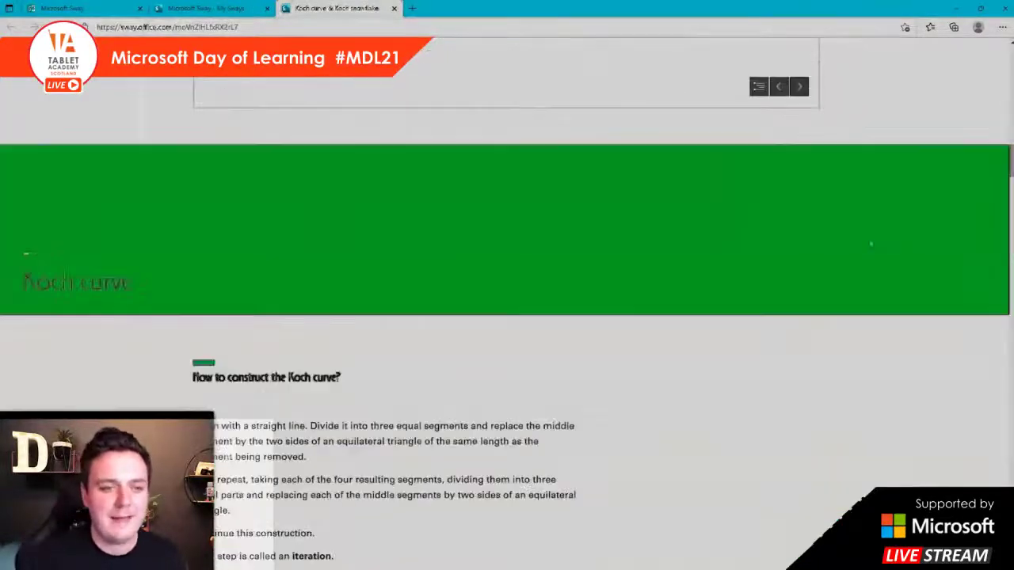
scroll(869, 251, down, 2)
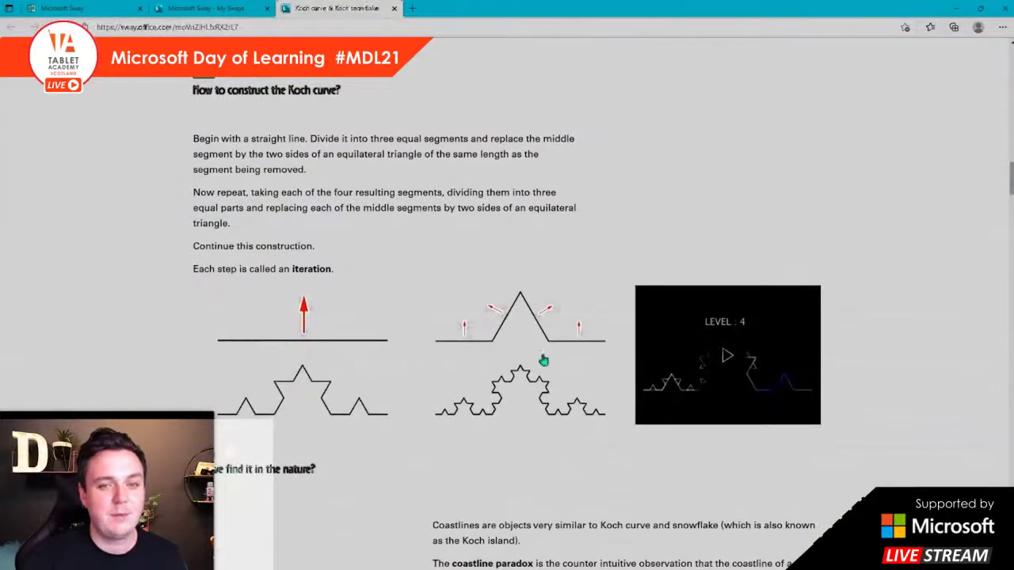
scroll(766, 341, down, 3)
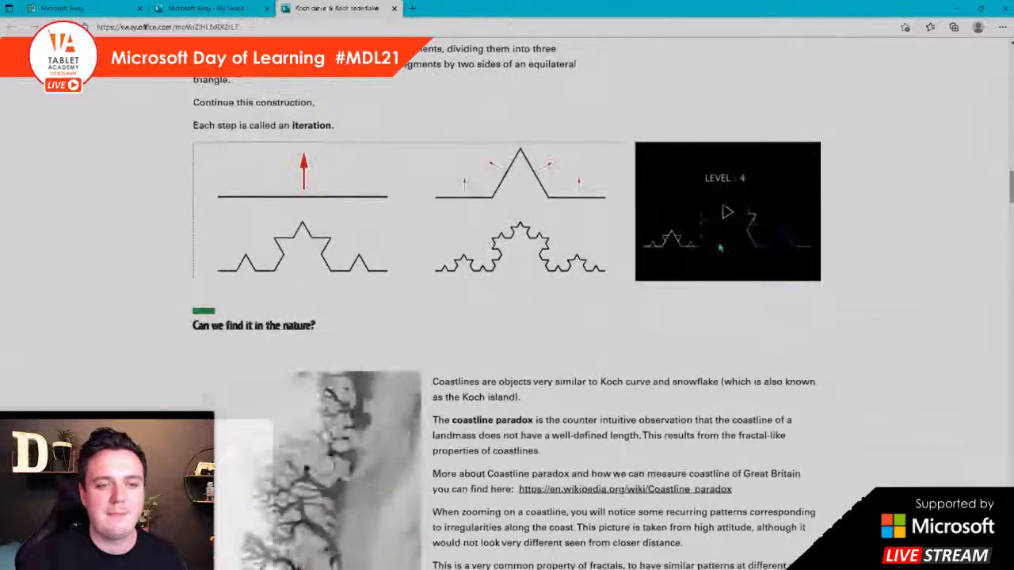
scroll(702, 298, down, 1)
scroll(882, 314, down, 1)
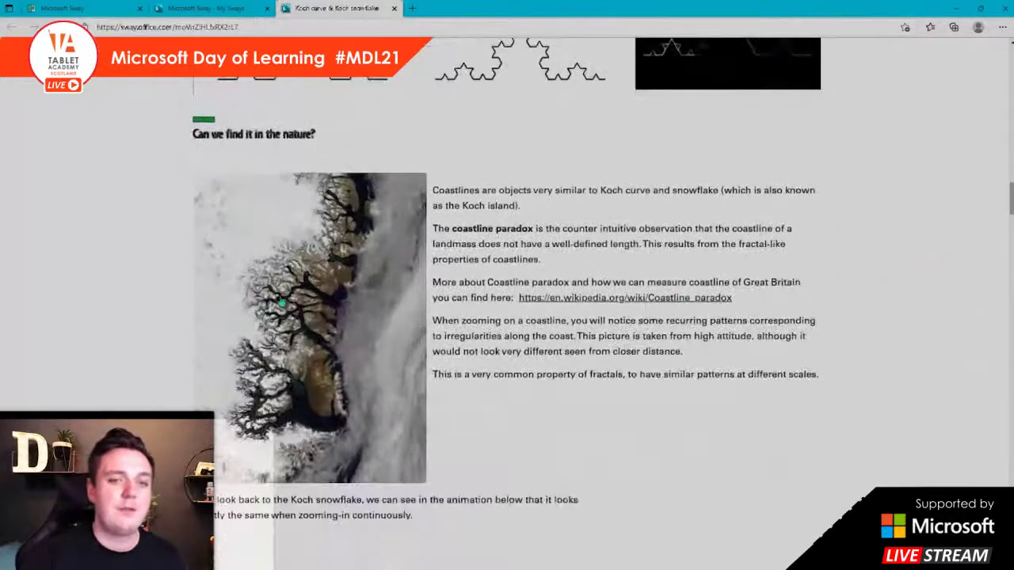
scroll(792, 231, down, 4)
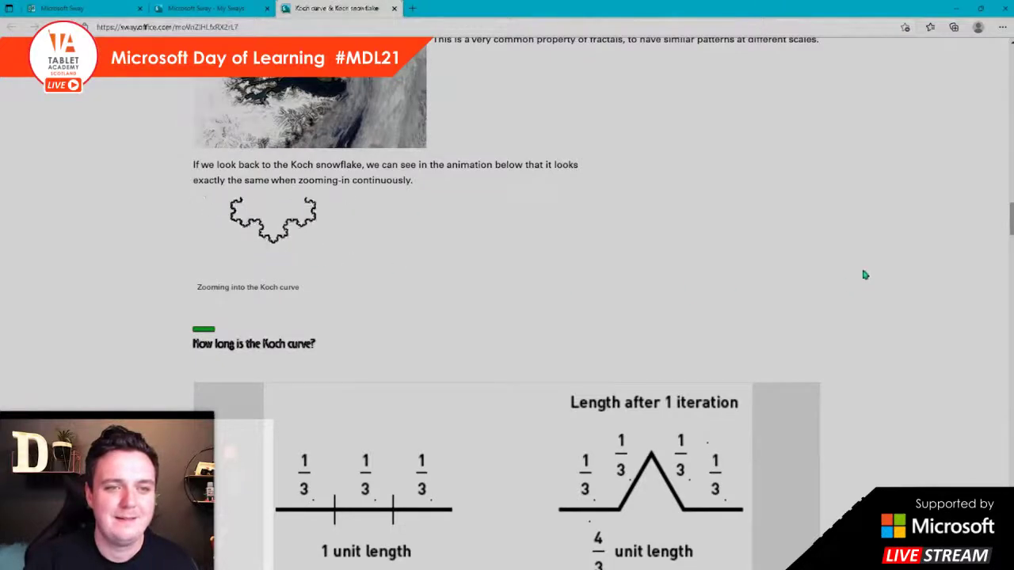
scroll(863, 274, down, 2)
scroll(865, 274, down, 6)
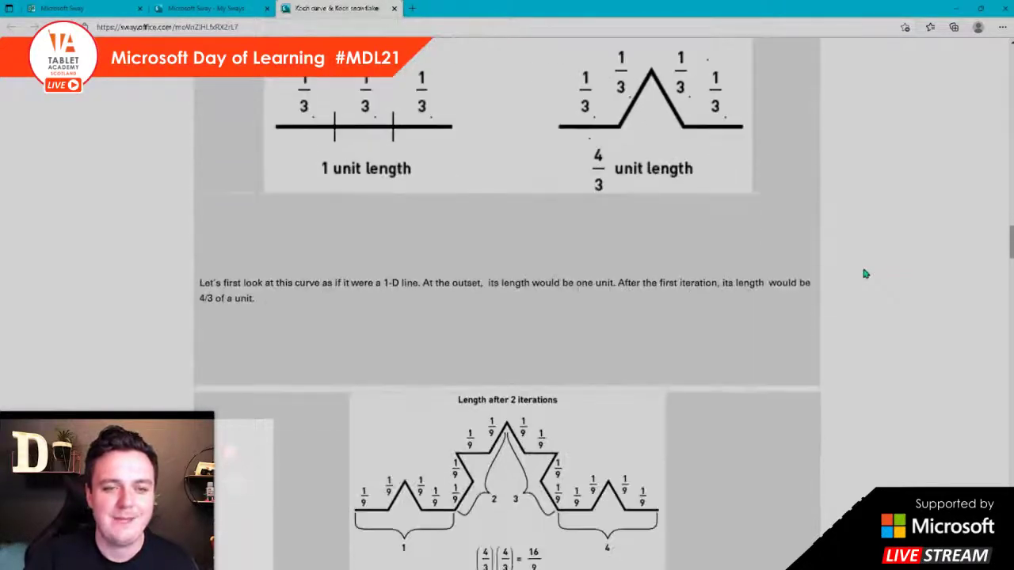
scroll(865, 274, down, 6)
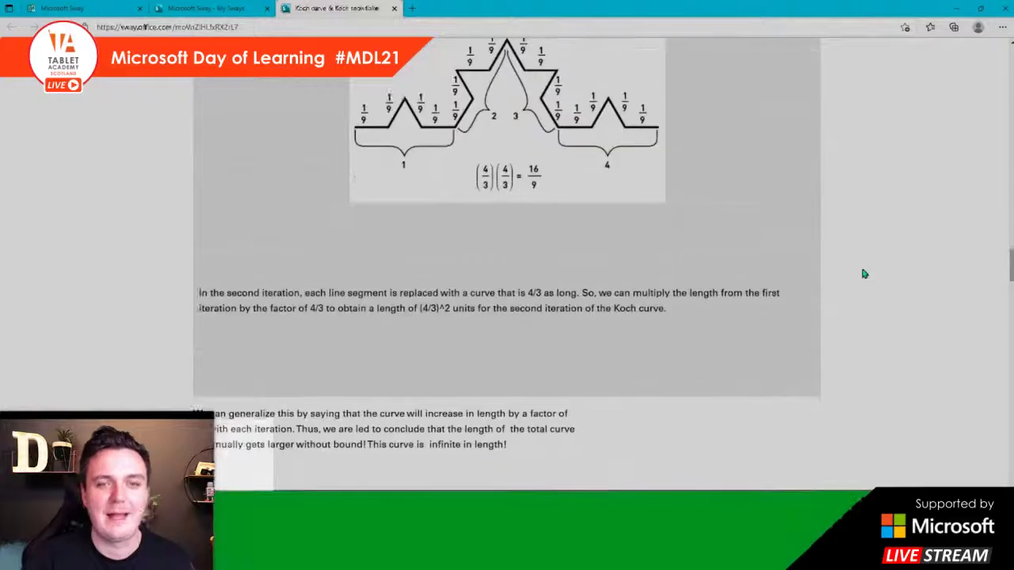
scroll(879, 230, down, 3)
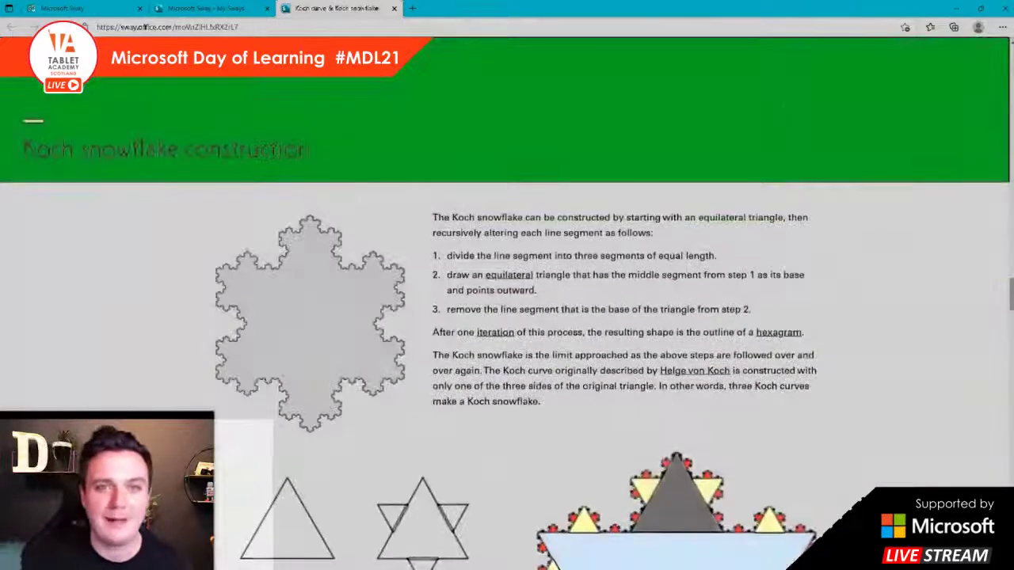
Close the lesson and review the edited Sways, viewed Sways and analytics under My Sways, ending on the viewed ones.
click(393, 9)
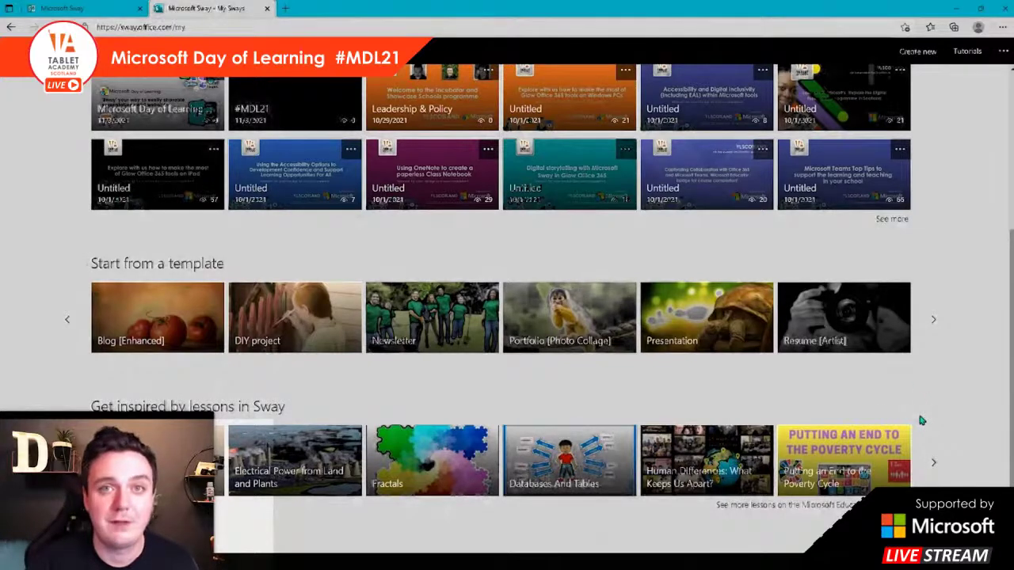
scroll(919, 418, up, 3)
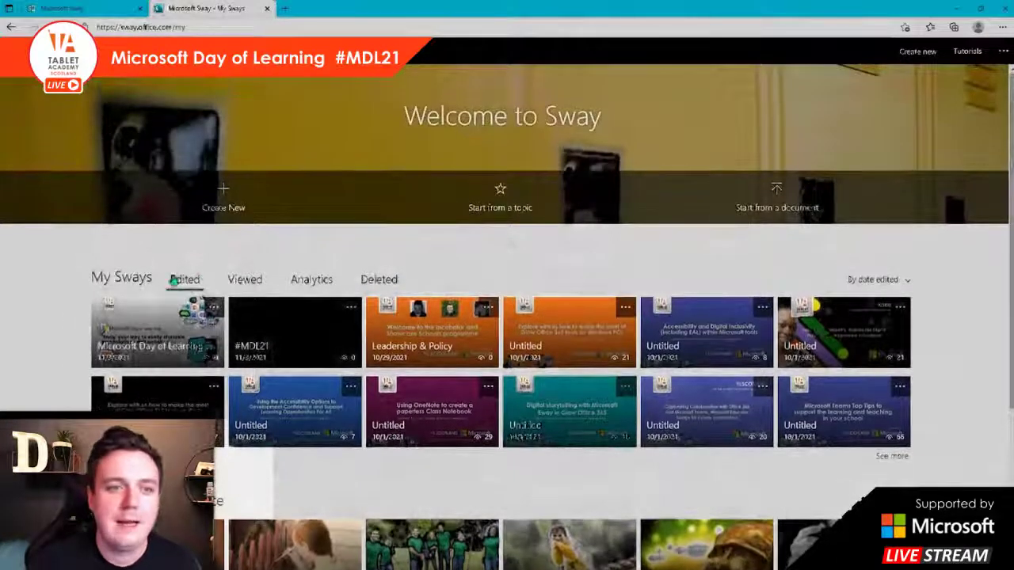
scroll(210, 208, down, 1)
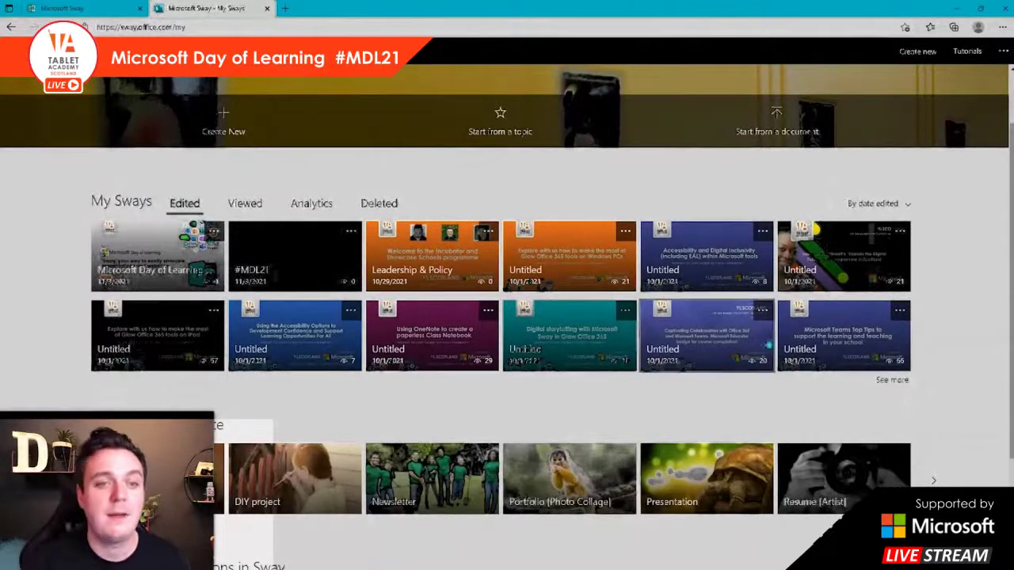
click(245, 204)
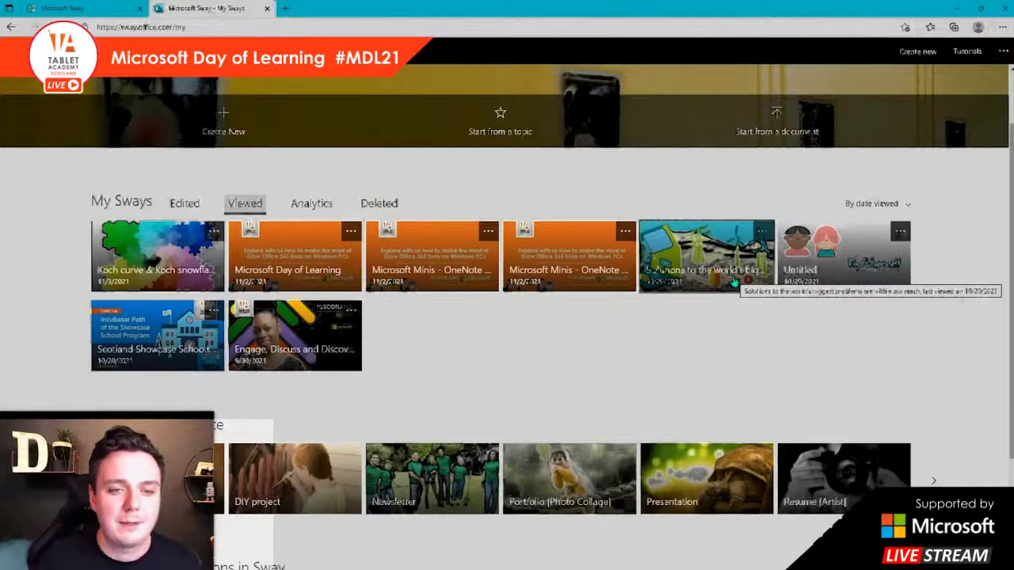
click(309, 204)
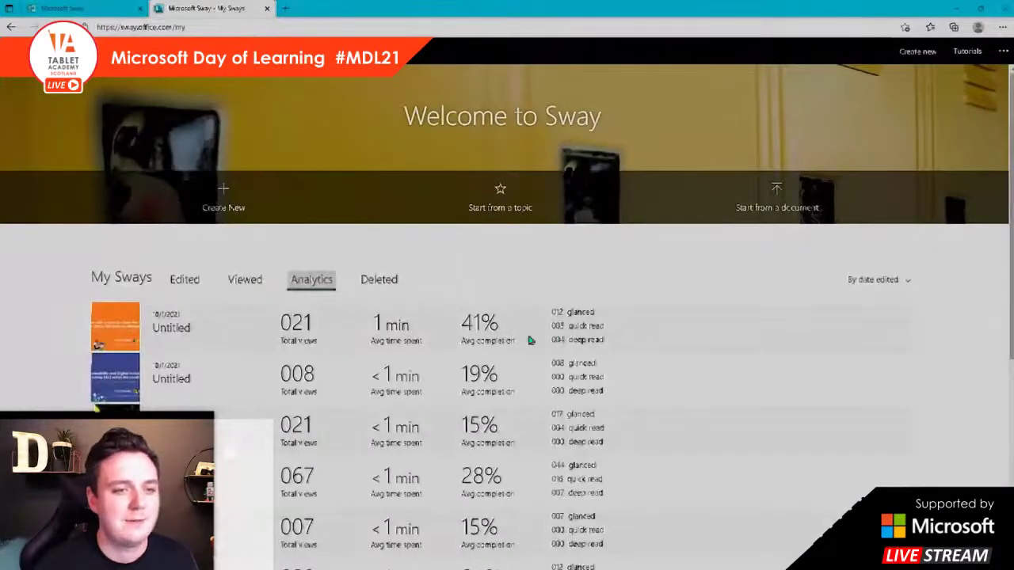
click(249, 285)
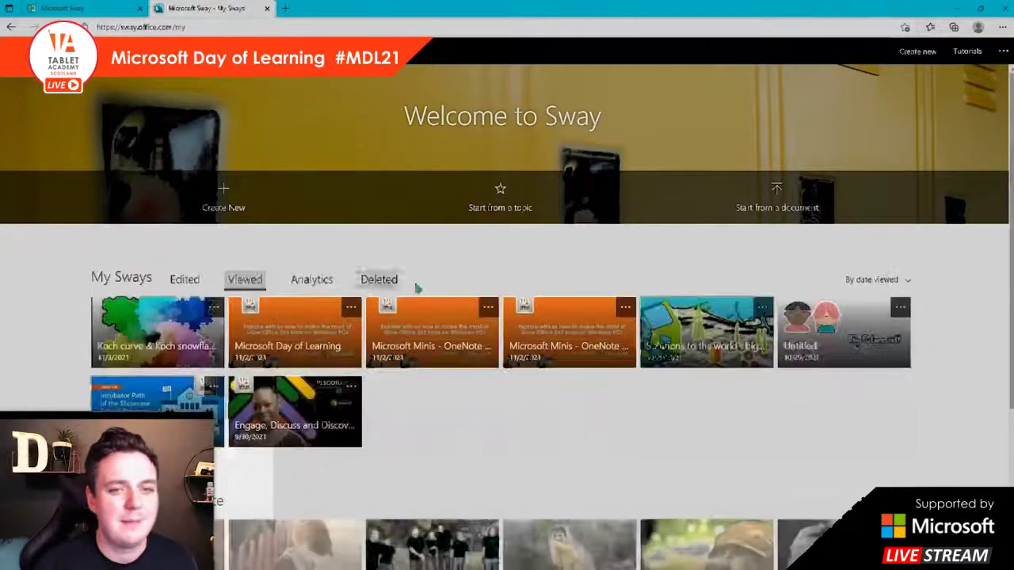